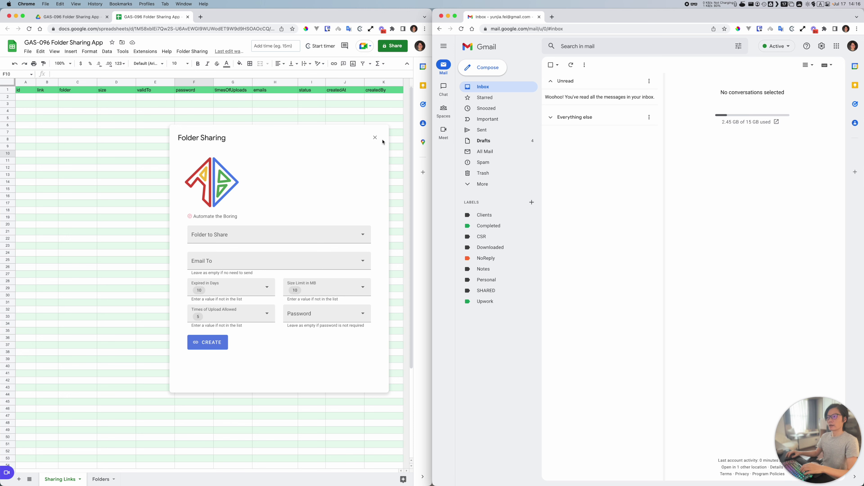
# Step: Relaunch the Folder Sharing dialog from the Folder Sharing menu and move it to the right
pyautogui.click(375, 138)
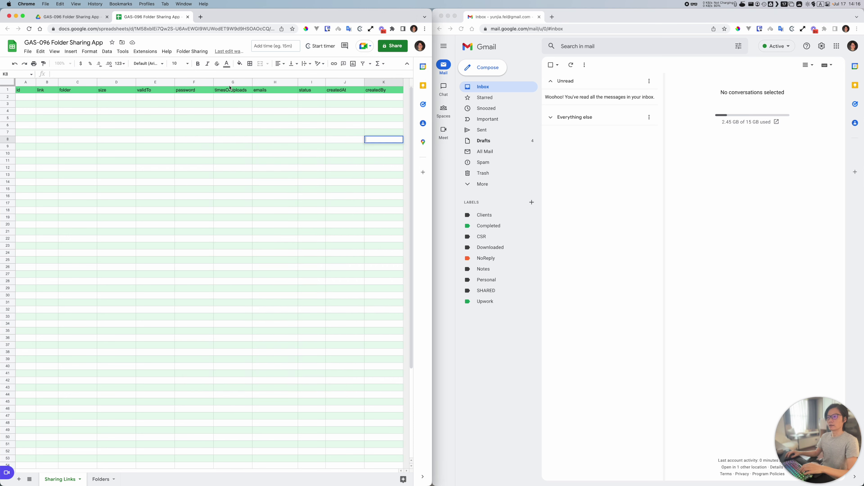
pyautogui.click(192, 52)
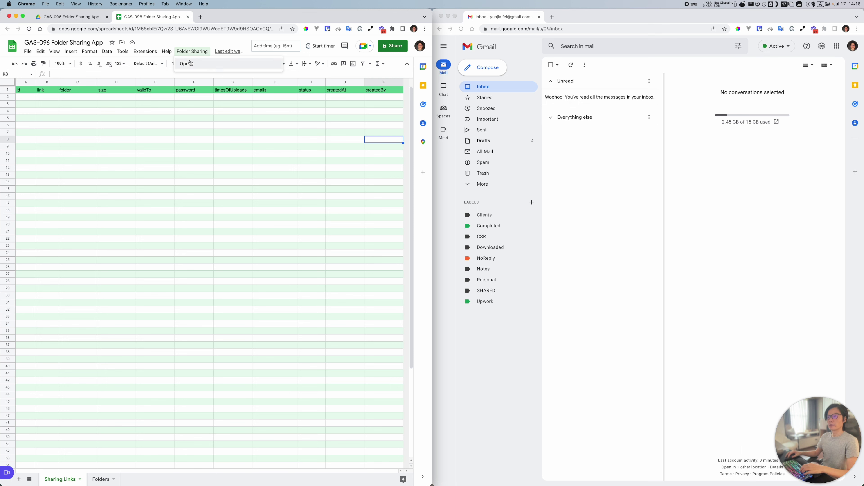
pyautogui.click(190, 64)
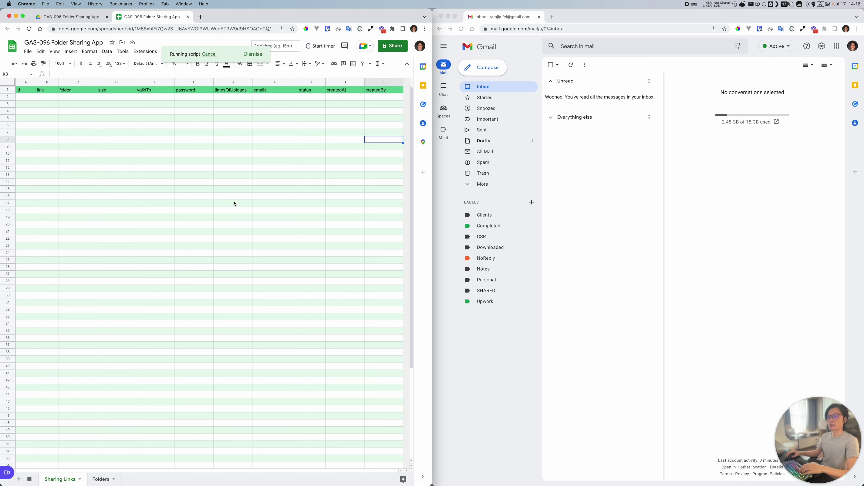
pyautogui.click(136, 140)
pyautogui.moveTo(137, 139); pyautogui.dragTo(215, 138)
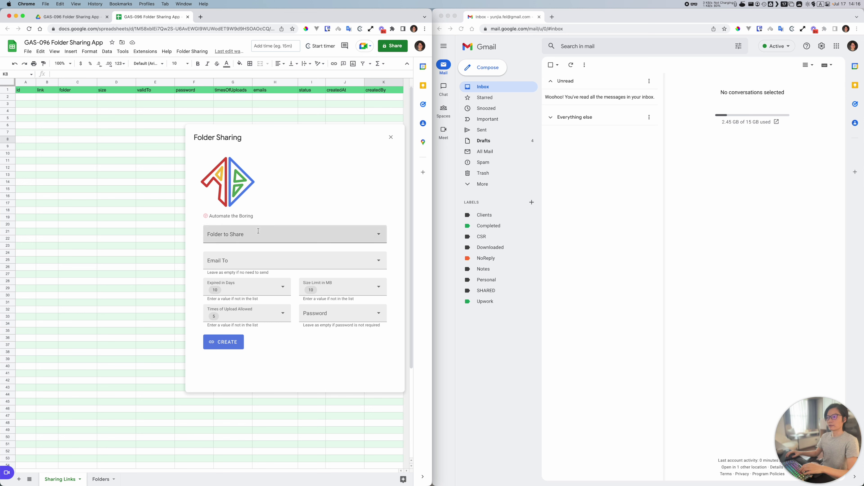
# Step: Choose Automate the Boring as the folder to share and add two recipient e-mail addresses
pyautogui.click(217, 227)
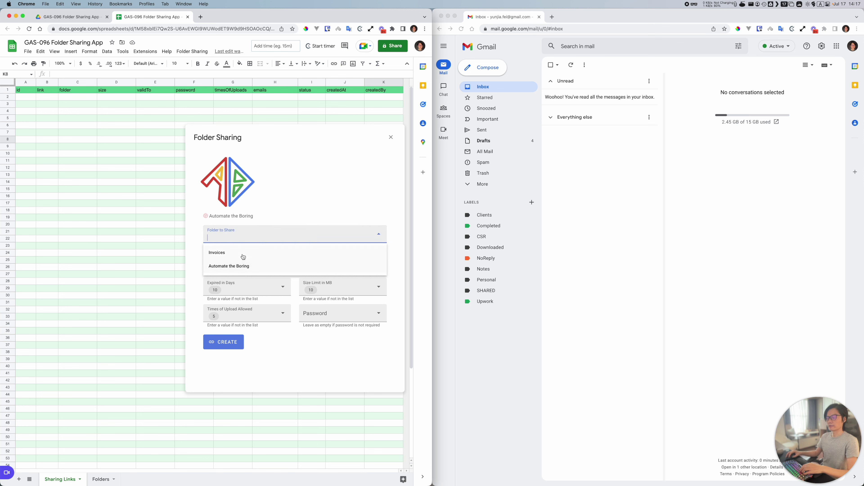
pyautogui.click(225, 267)
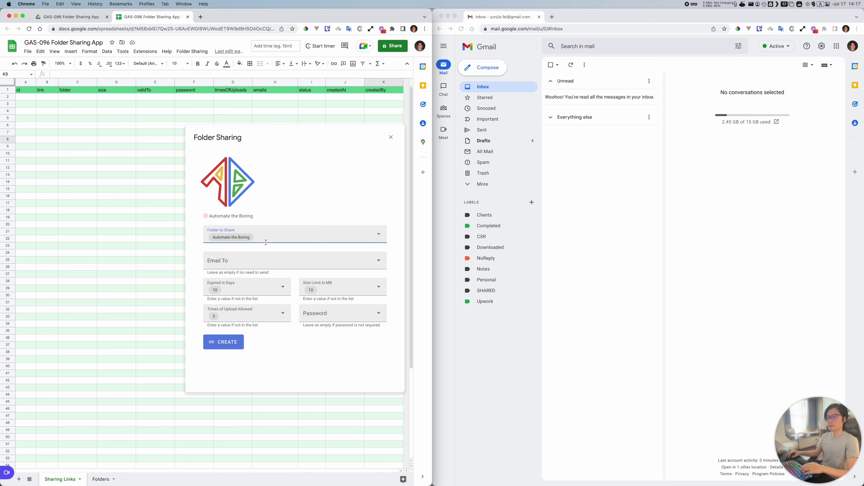
pyautogui.click(232, 266)
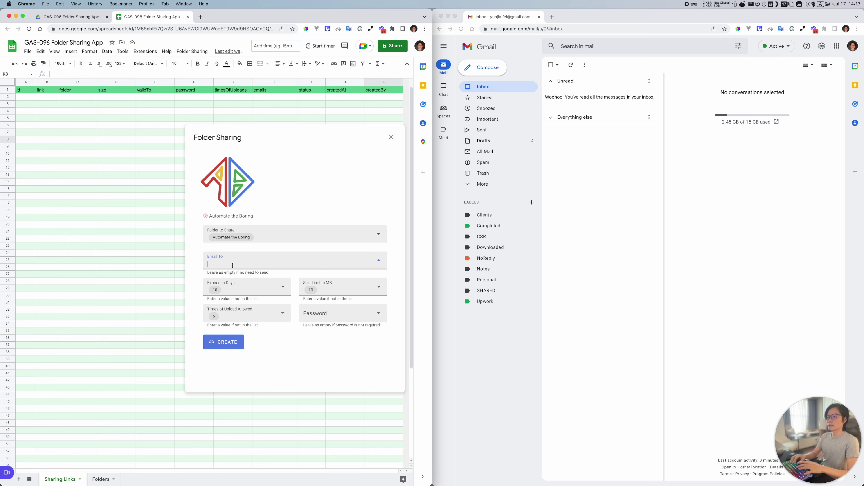
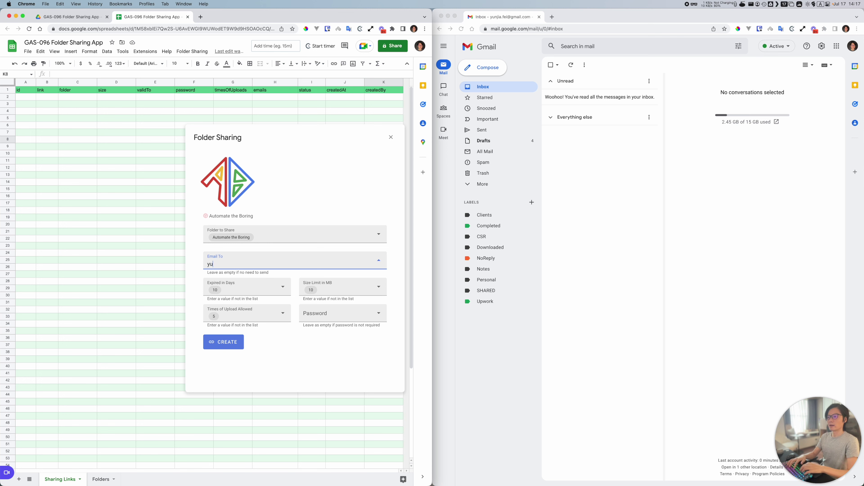
pyautogui.press('Return')
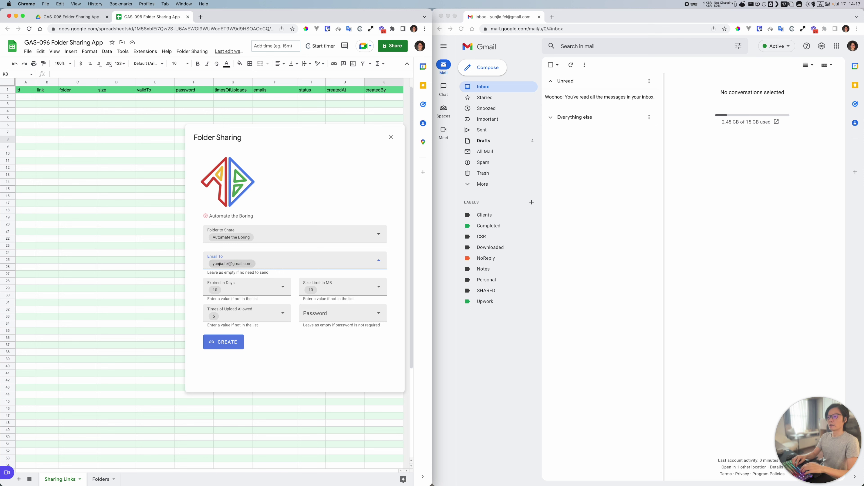
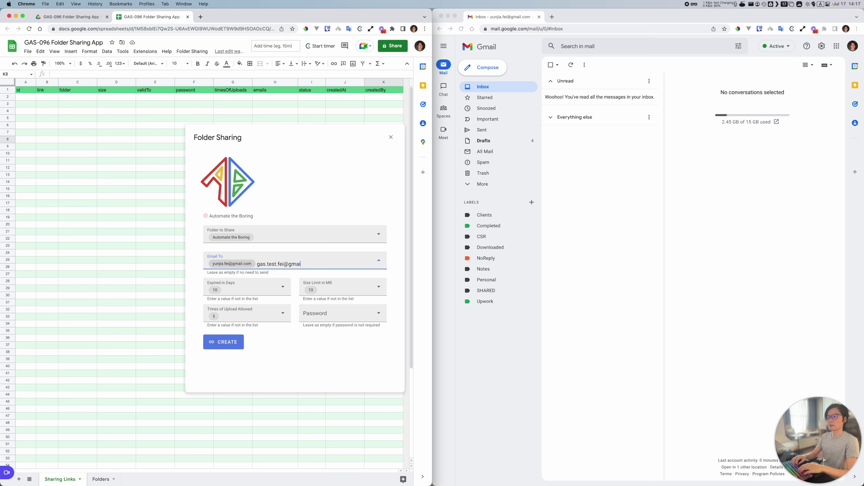
pyautogui.press('Return')
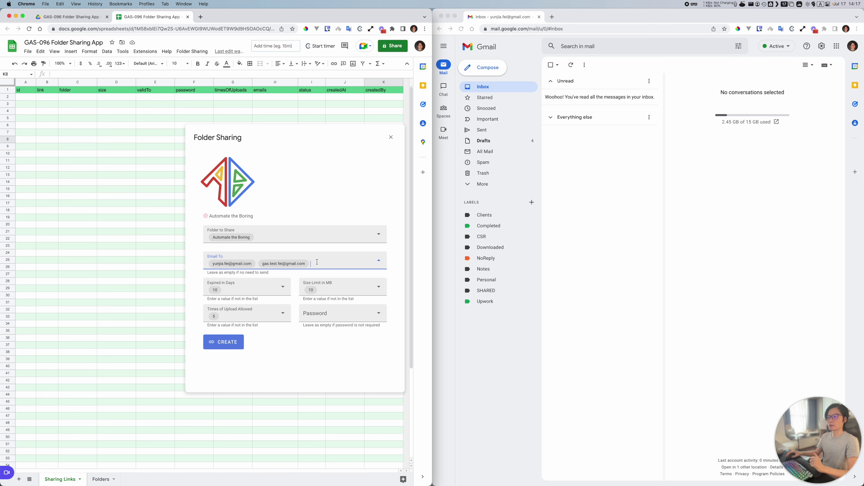
# Step: Keep the link expiry at 10 days and the size limit at 10 MB
pyautogui.click(248, 293)
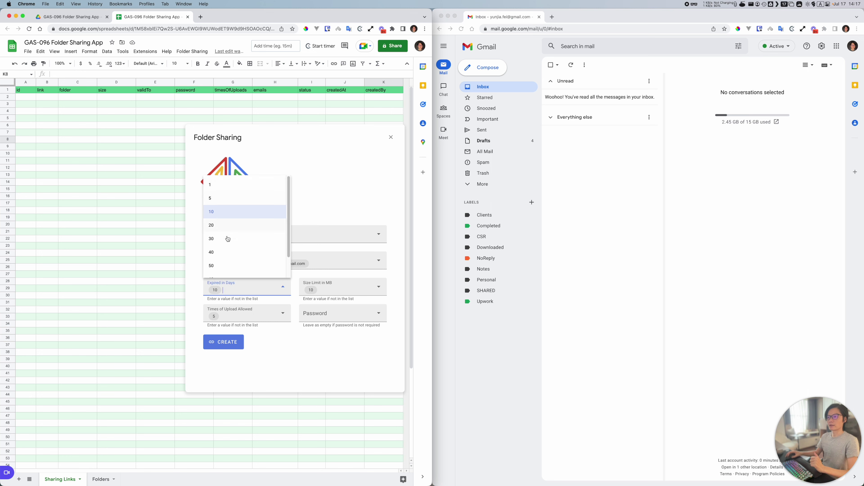
pyautogui.scroll(-2, 227, 248)
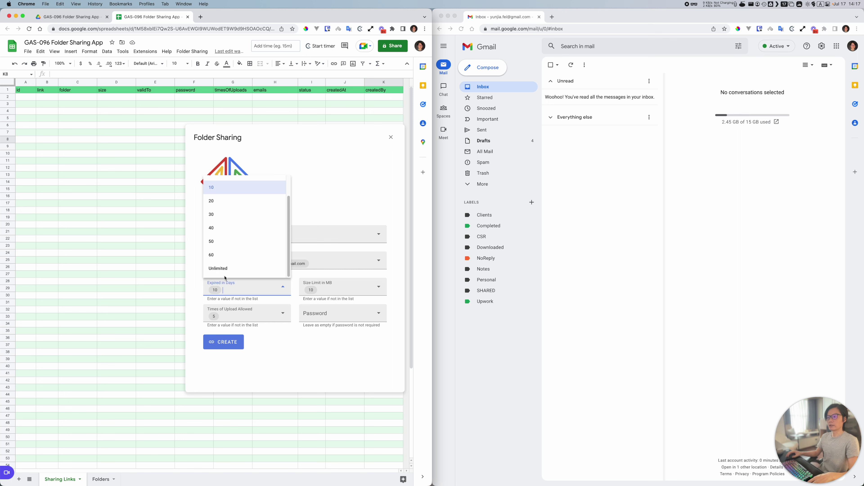
pyautogui.click(221, 269)
pyautogui.click(252, 290)
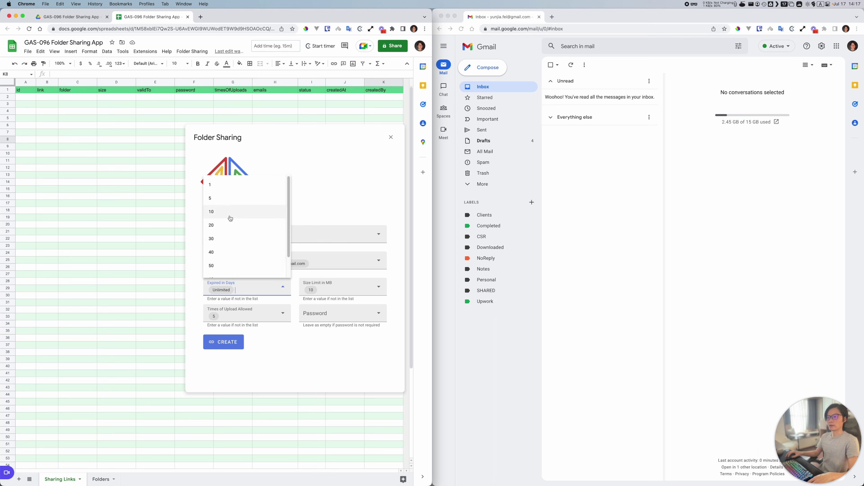
pyautogui.click(229, 218)
pyautogui.click(343, 290)
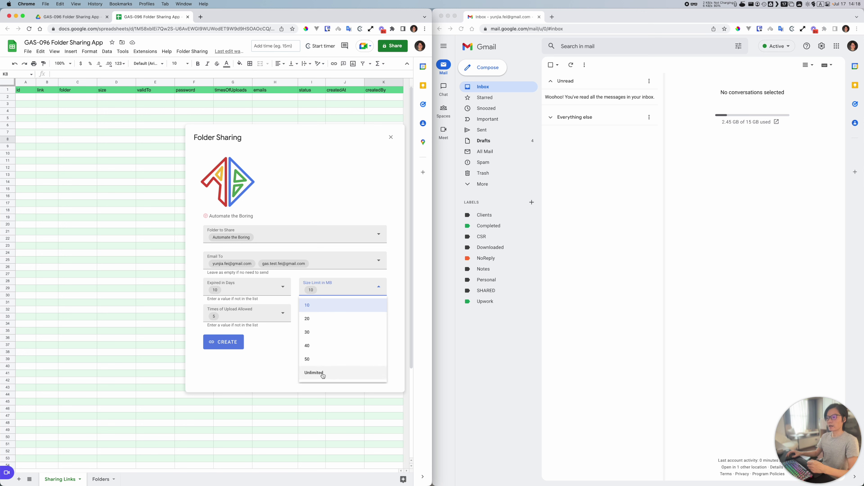
pyautogui.click(320, 308)
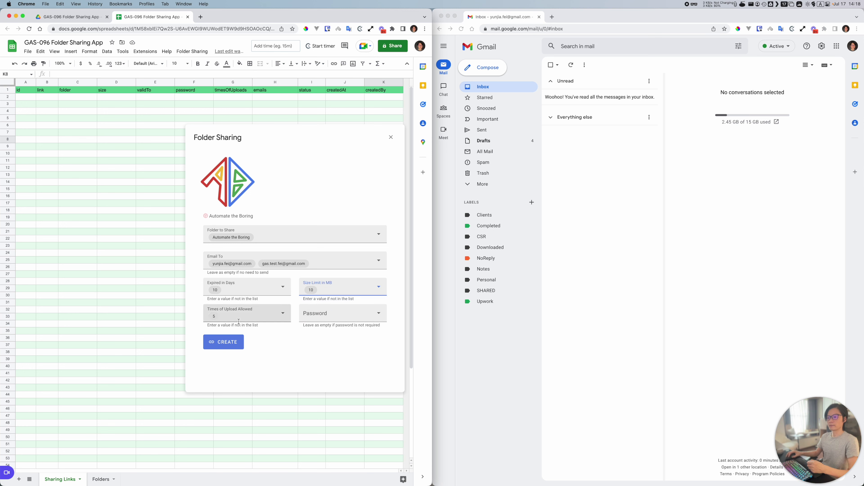
# Step: Set Times of Upload Allowed to 1 and select the Password field
pyautogui.click(223, 315)
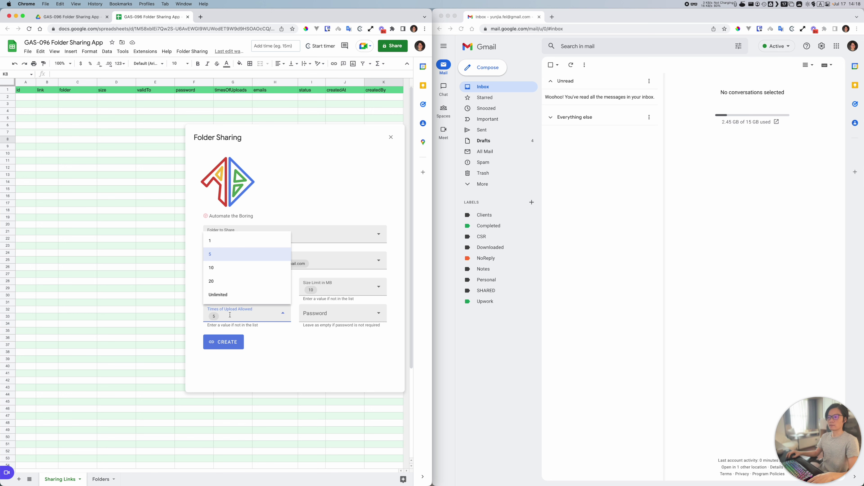
pyautogui.click(275, 343)
pyautogui.click(215, 317)
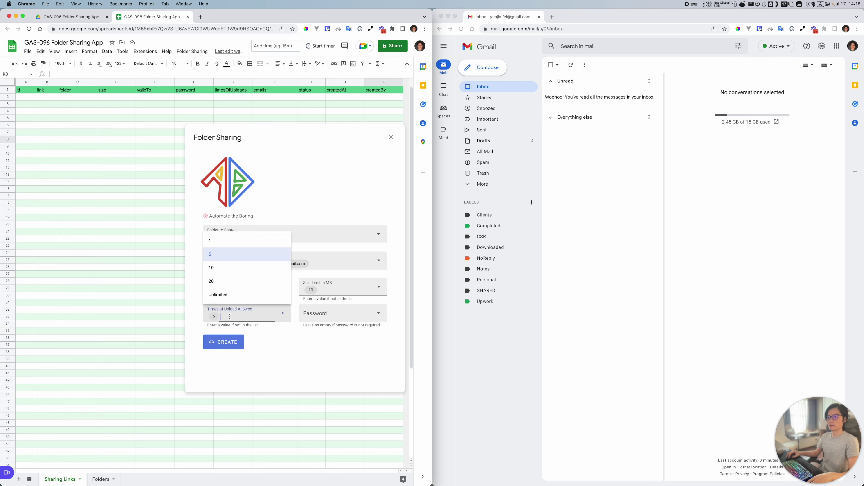
pyautogui.click(218, 242)
pyautogui.click(257, 320)
pyautogui.click(325, 317)
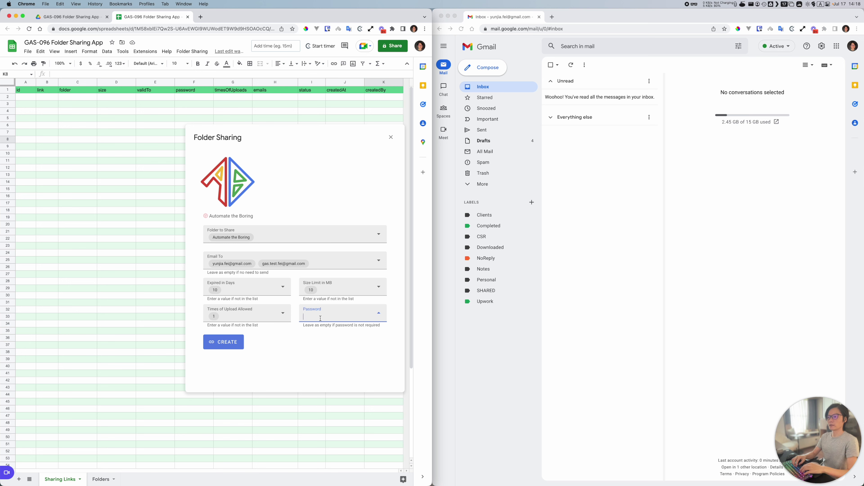
# Step: Enter the upload-page password, create the sharing link, and dismiss the success message
pyautogui.write('utomate thr')
pyautogui.write(' boring')
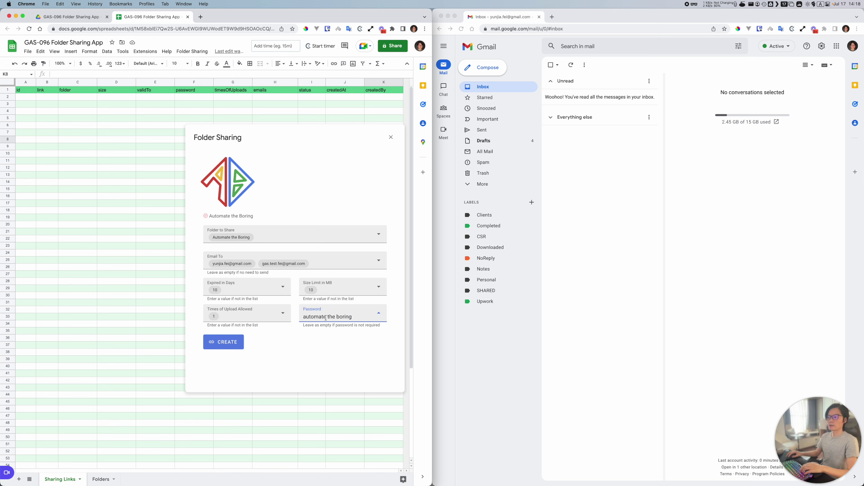
pyautogui.press('Return')
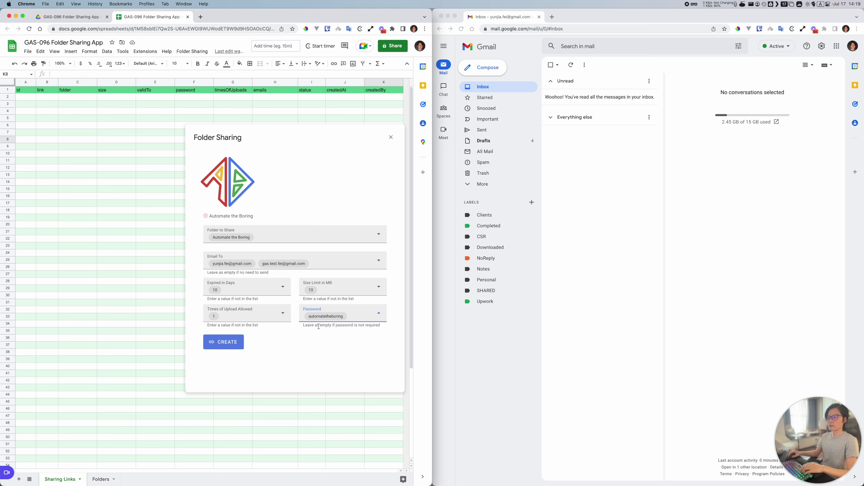
pyautogui.click(294, 344)
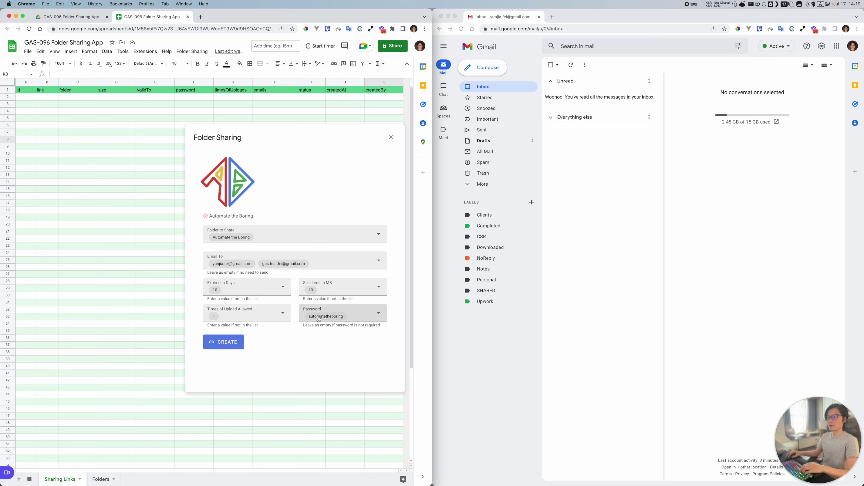
pyautogui.click(220, 342)
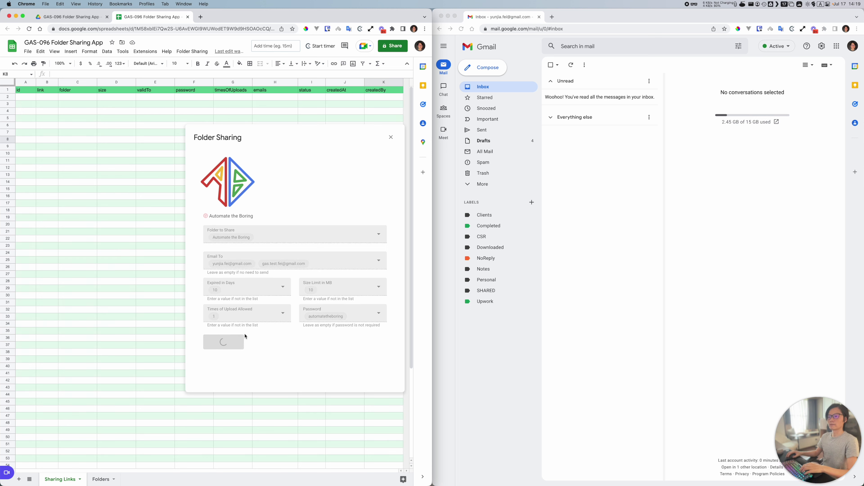
pyautogui.click(358, 286)
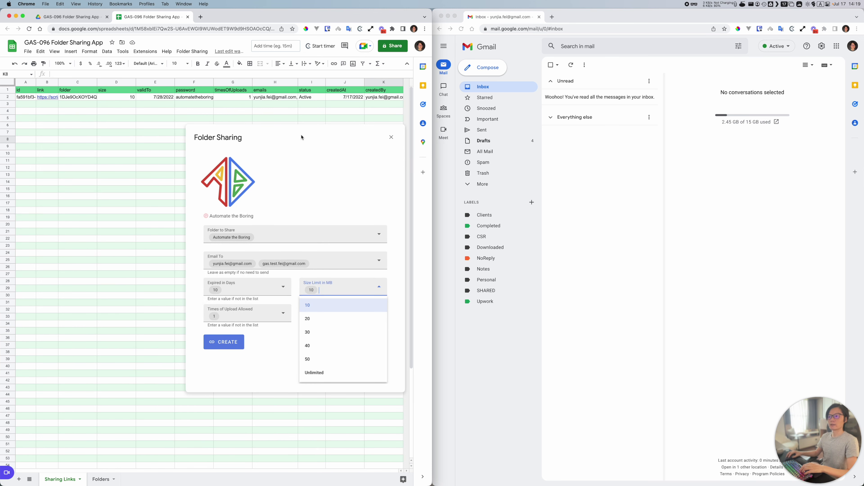
# Step: Close the Folder Sharing dialog and select the new link record in row 2
pyautogui.click(391, 138)
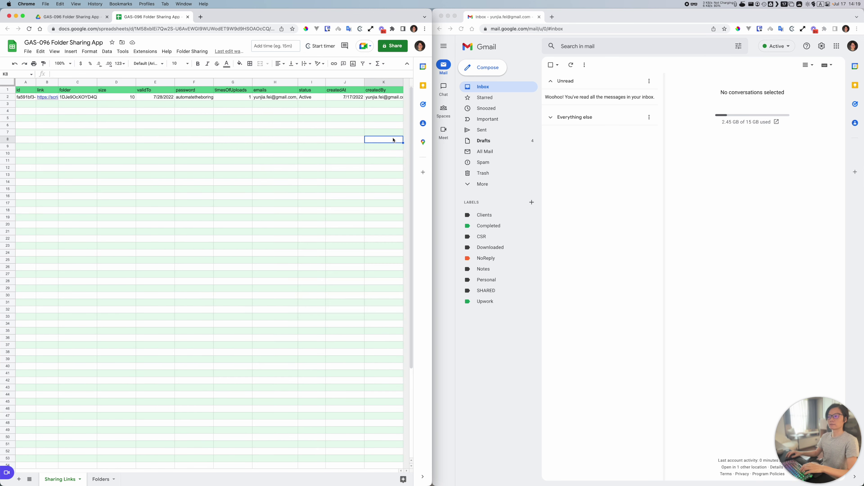
pyautogui.click(46, 99)
pyautogui.click(8, 98)
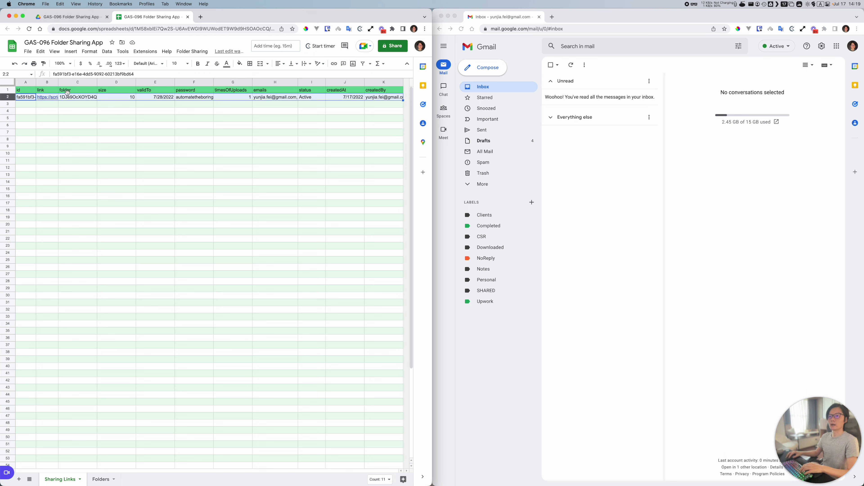
pyautogui.click(30, 99)
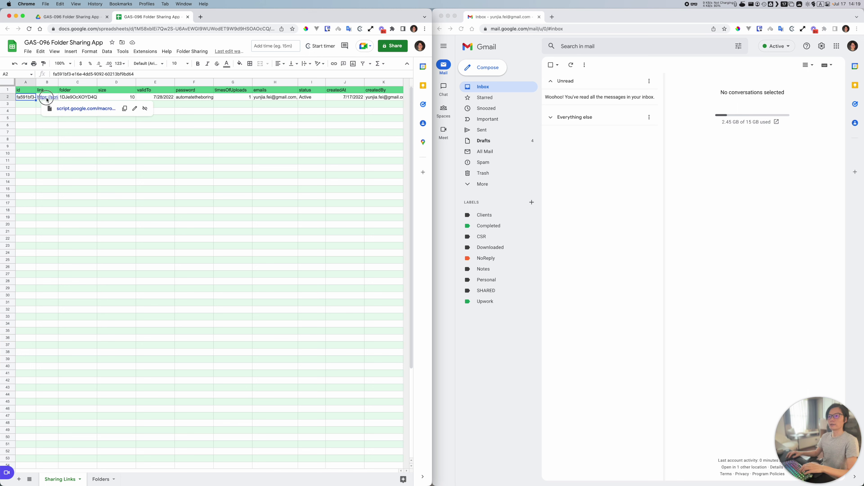
pyautogui.click(47, 99)
pyautogui.click(28, 99)
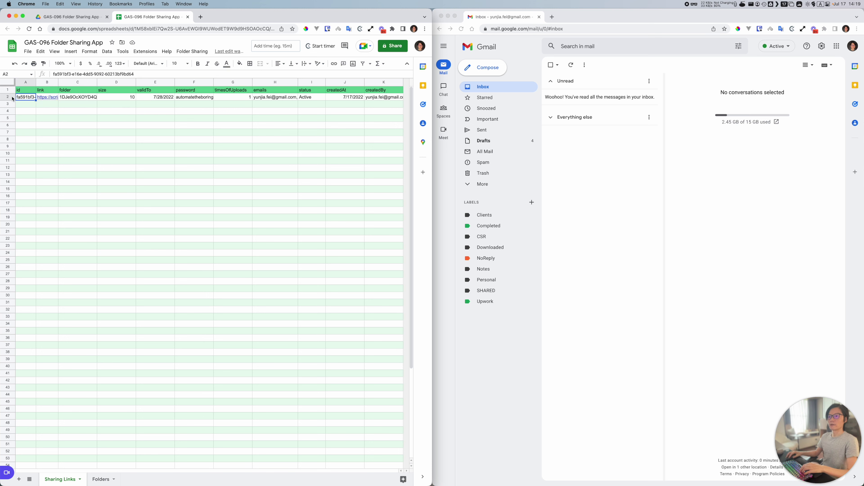
# Step: Review row 2's folder ID, 10 MB size, 7/28/2022 expiry, password and 1-upload count
pyautogui.press('Right')
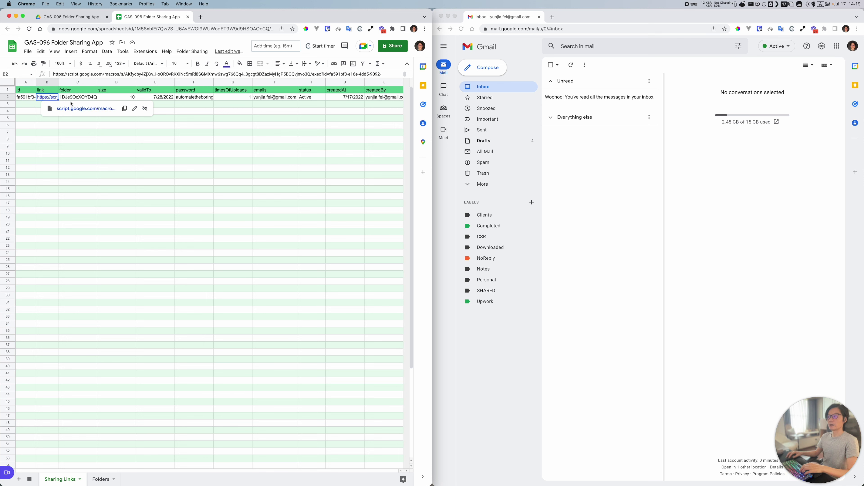
pyautogui.press('Right')
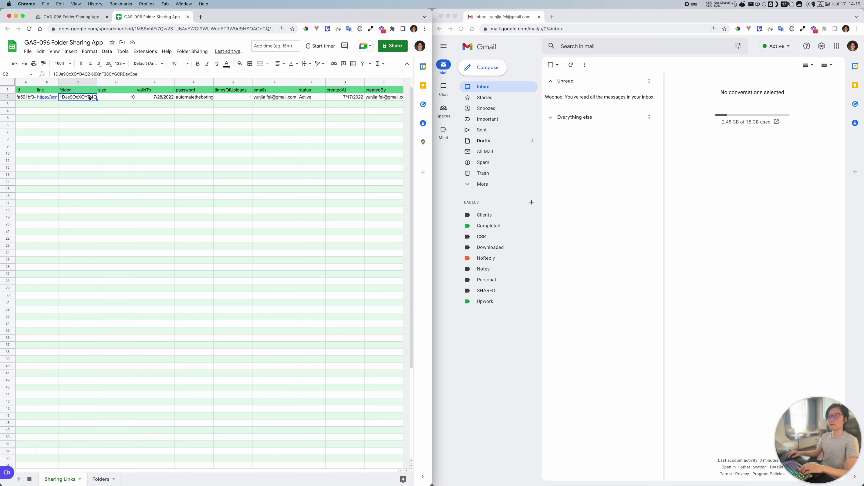
pyautogui.press('Right')
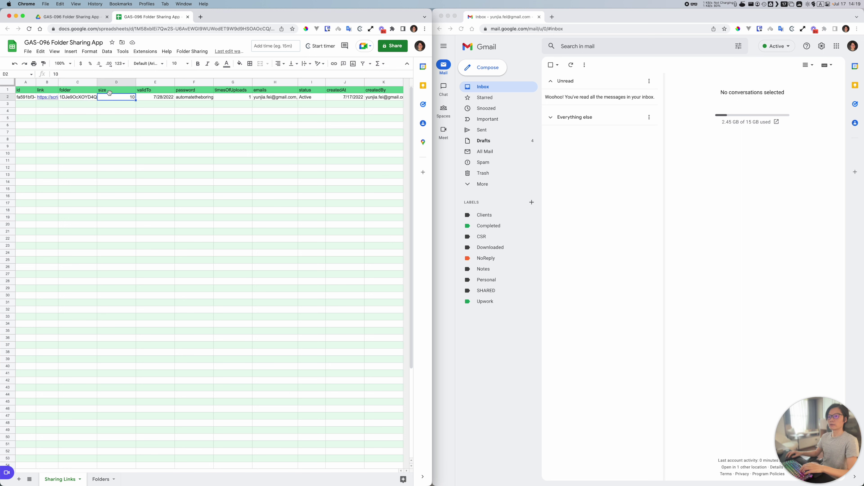
pyautogui.click(157, 99)
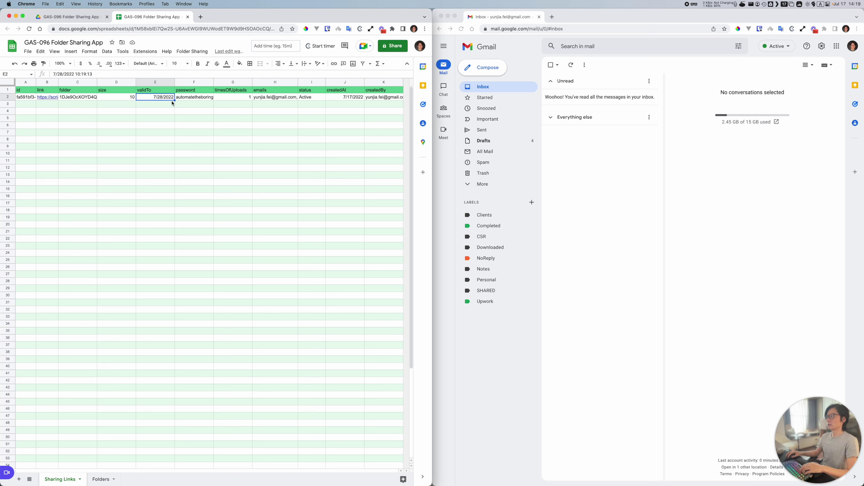
pyautogui.click(194, 100)
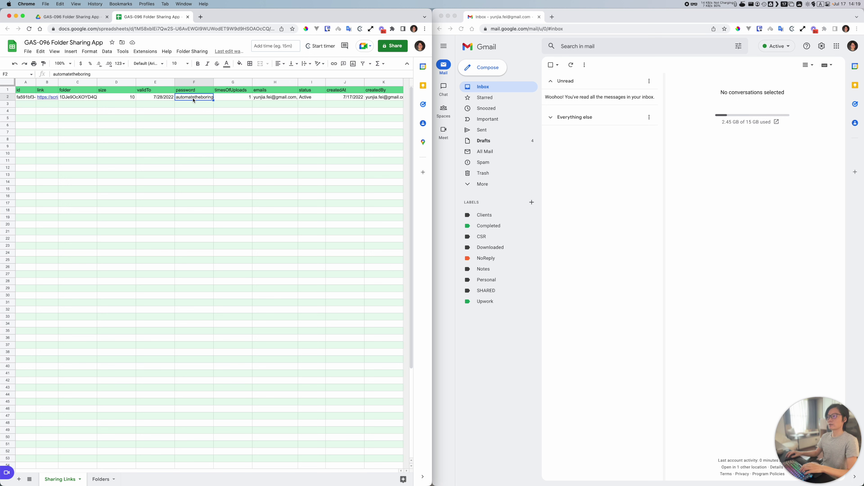
pyautogui.click(249, 97)
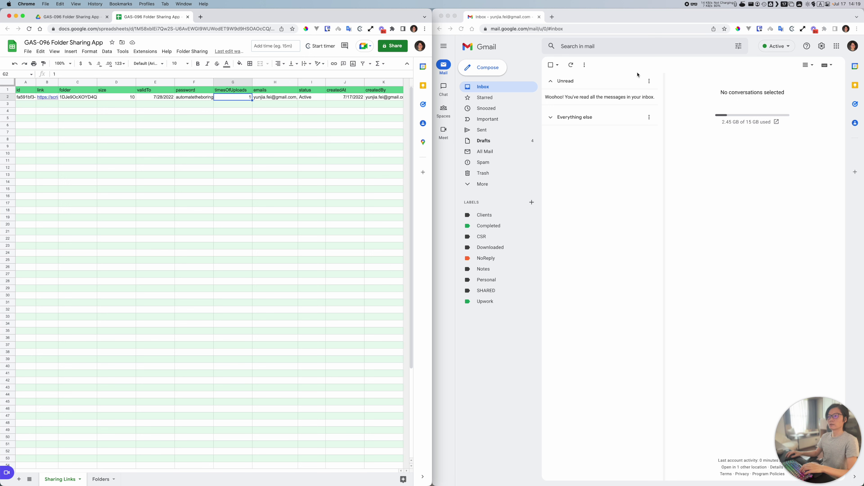
pyautogui.click(572, 67)
# Step: Refresh Gmail and open the 'You've been Shared to Folder' email with the sidebar collapsed
pyautogui.click(571, 66)
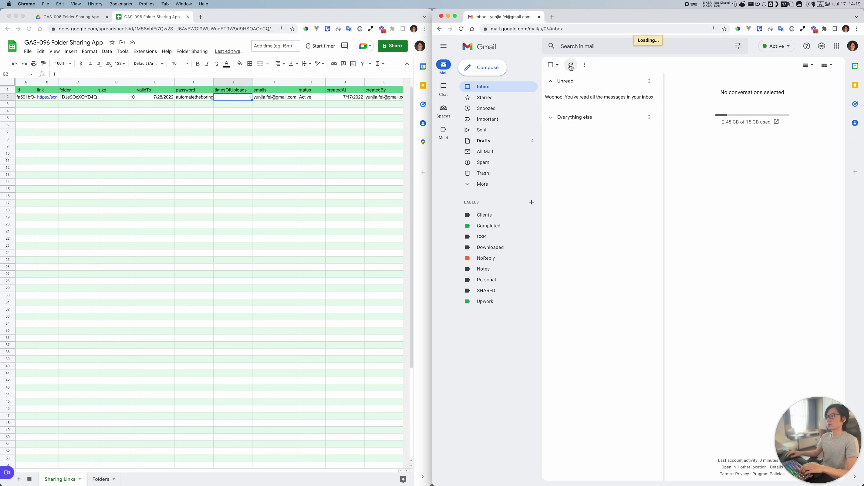
pyautogui.click(571, 66)
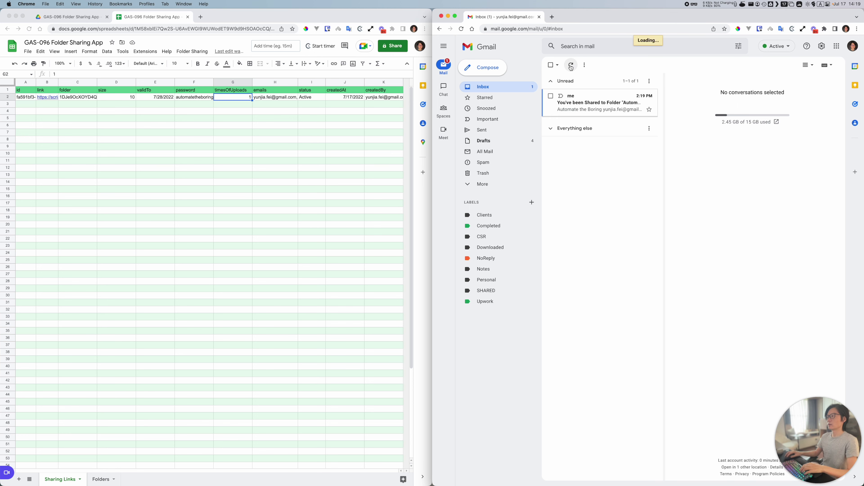
pyautogui.click(587, 109)
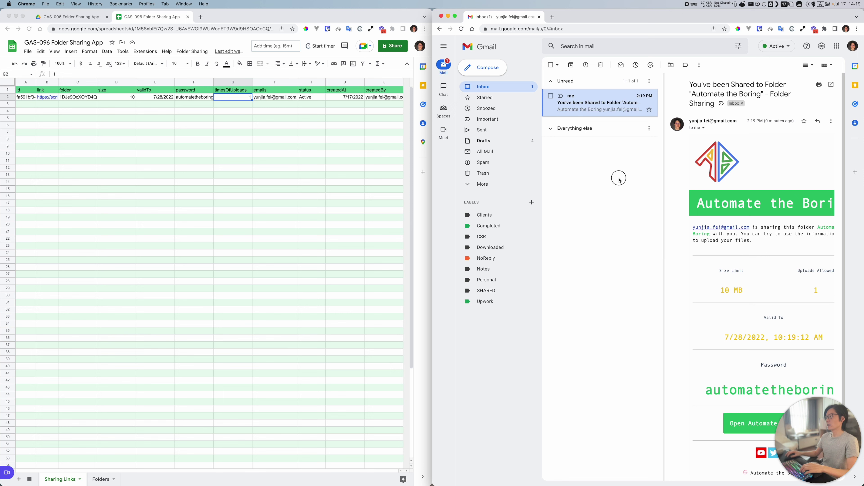
pyautogui.click(443, 45)
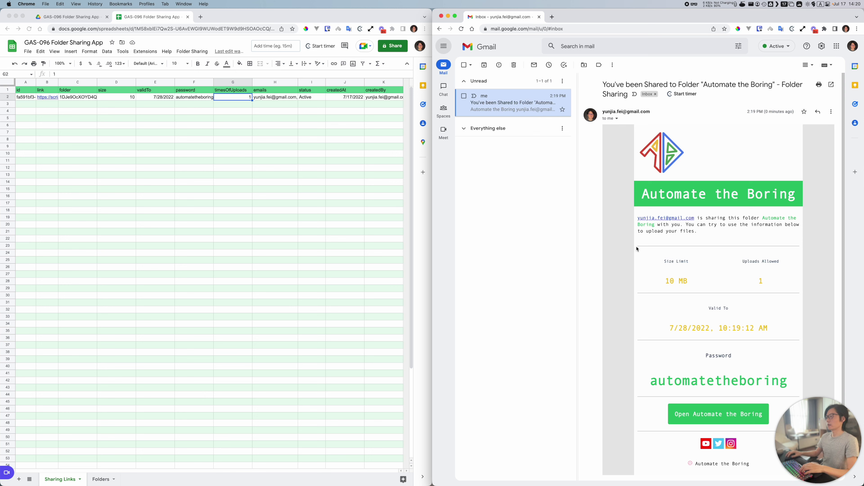
pyautogui.scroll(-2, 631, 255)
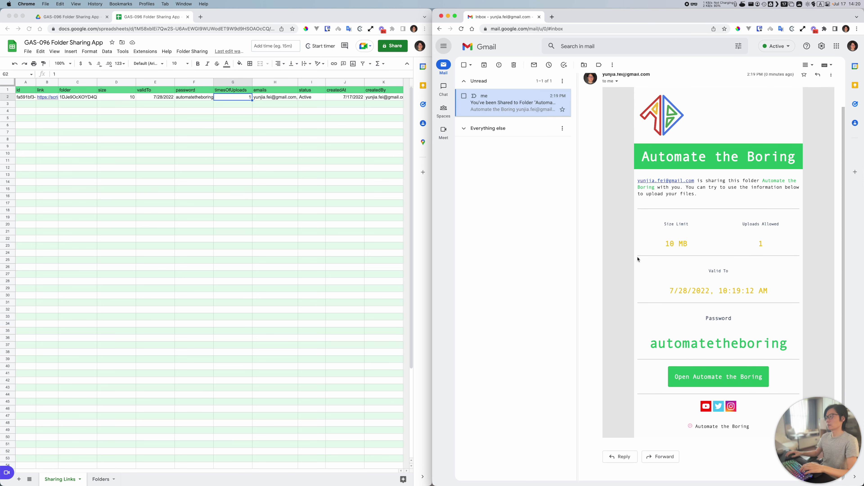
pyautogui.scroll(2, 646, 221)
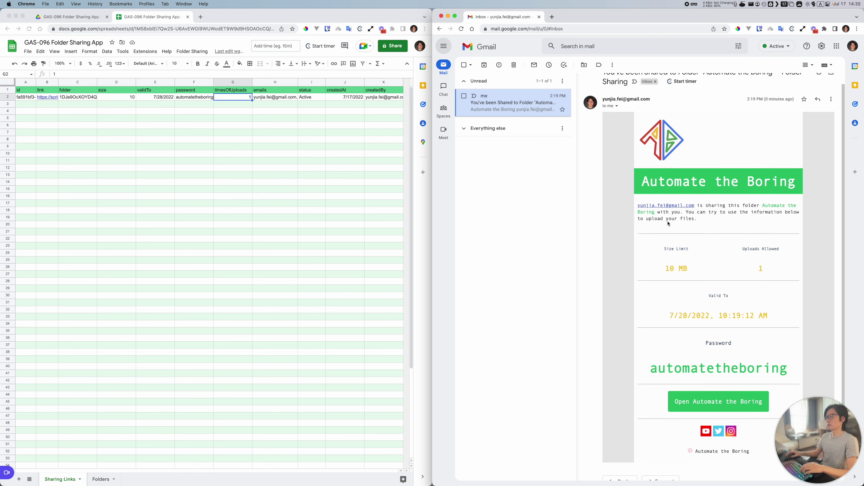
pyautogui.scroll(-2, 694, 255)
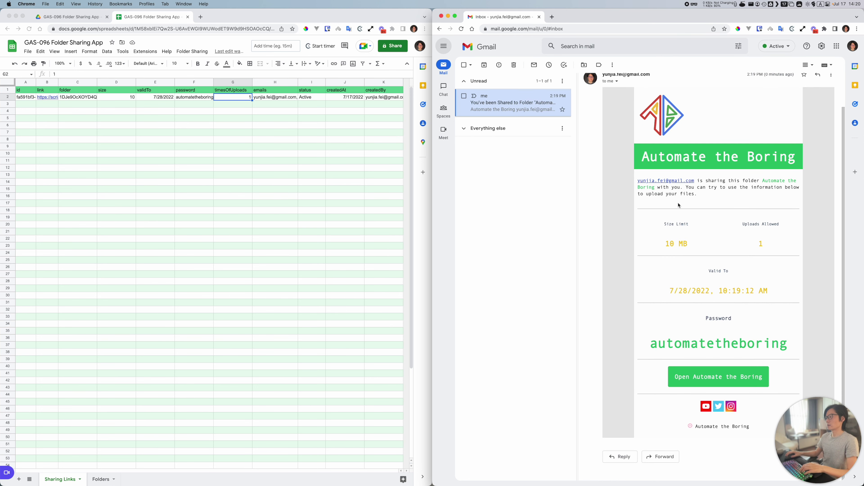
# Step: Highlight the email's 10 MB size limit, uploads allowed, 7/28/2022 Valid To date and password
pyautogui.tripleClick(672, 243)
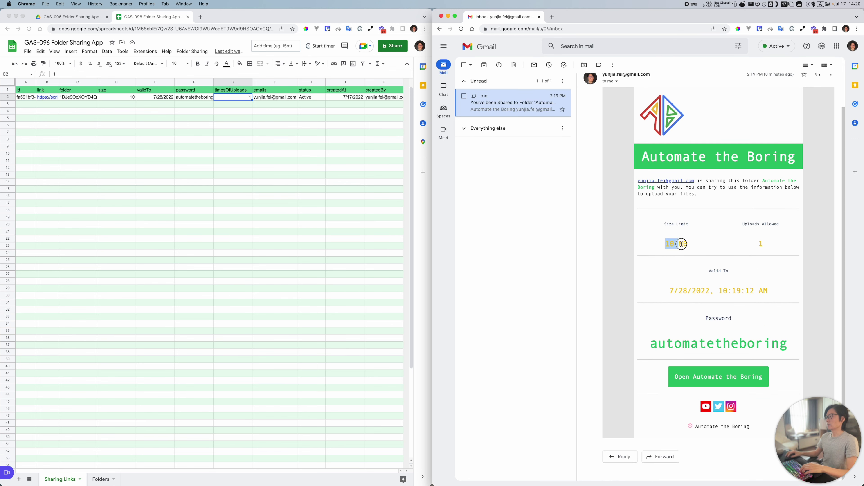
pyautogui.click(694, 232)
pyautogui.tripleClick(670, 224)
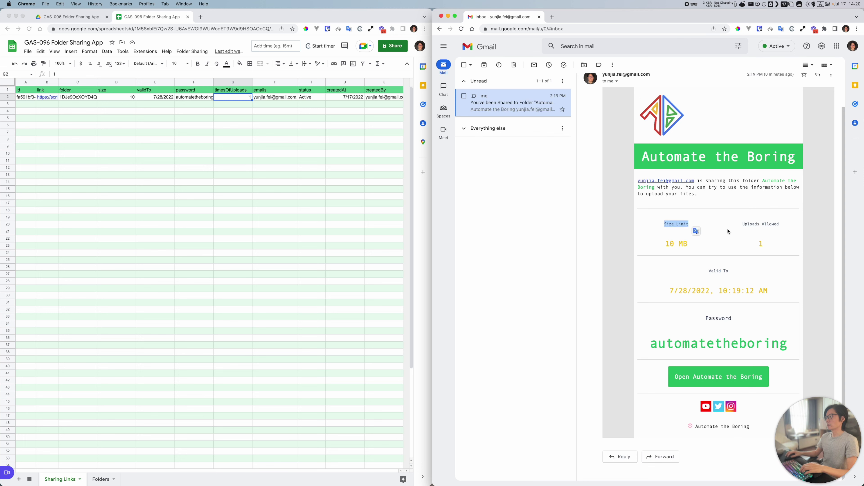
pyautogui.moveTo(744, 225); pyautogui.dragTo(780, 225)
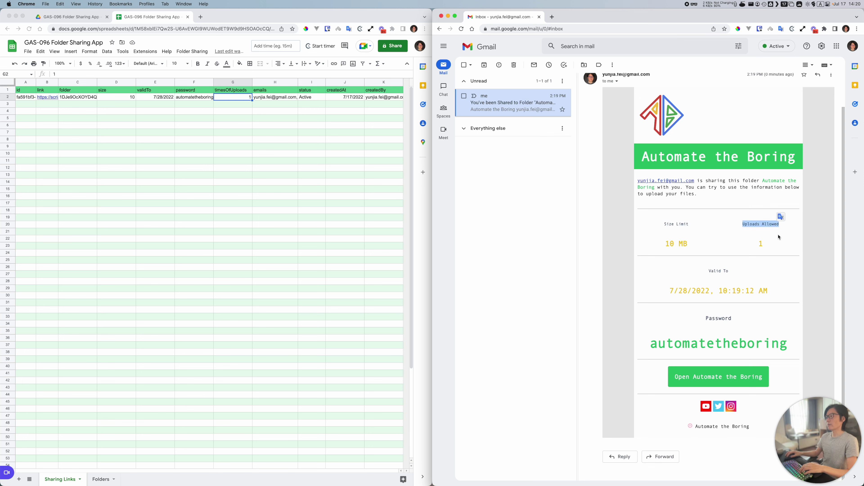
pyautogui.moveTo(670, 289); pyautogui.dragTo(786, 292)
pyautogui.click(782, 291)
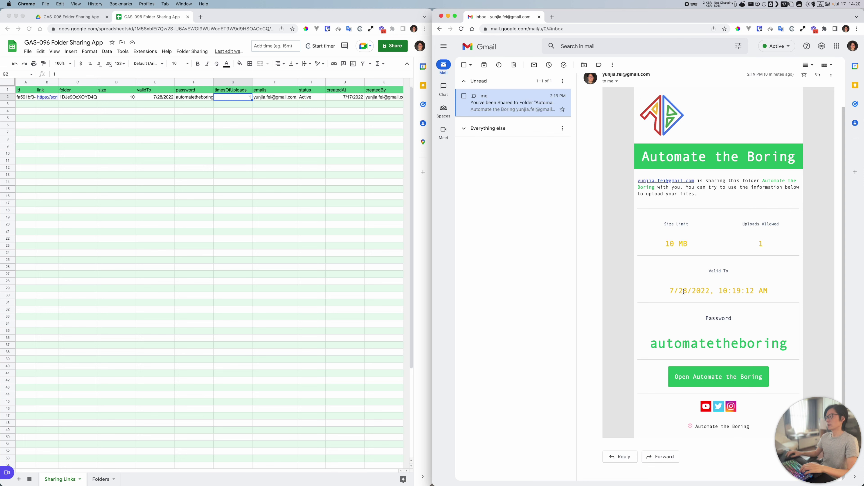
pyautogui.moveTo(669, 290); pyautogui.dragTo(772, 292)
pyautogui.click(672, 288)
pyautogui.doubleClick(662, 345)
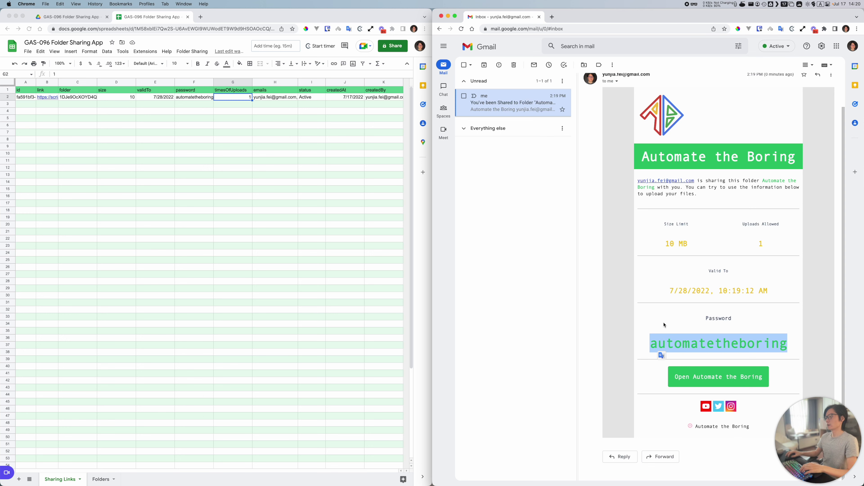
pyautogui.click(662, 344)
pyautogui.moveTo(652, 345); pyautogui.dragTo(795, 345)
pyautogui.click(792, 352)
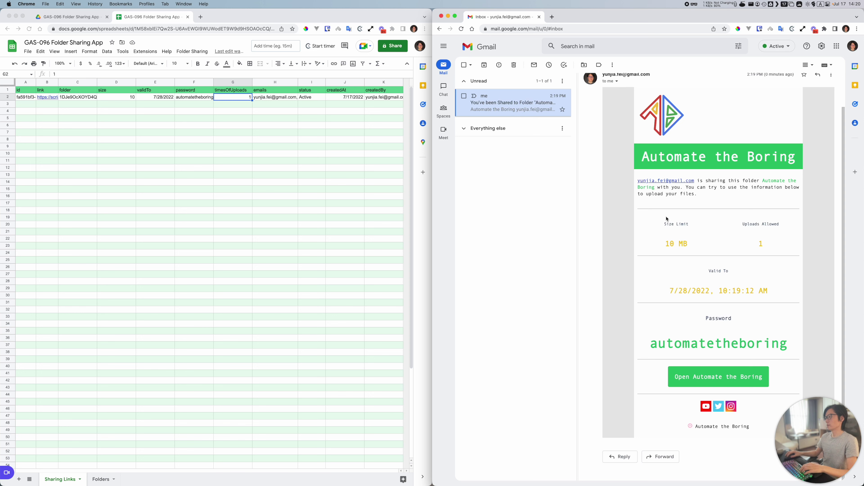
# Step: Open the Automate the Boring Drive folder and move its three files to trash
pyautogui.click(79, 19)
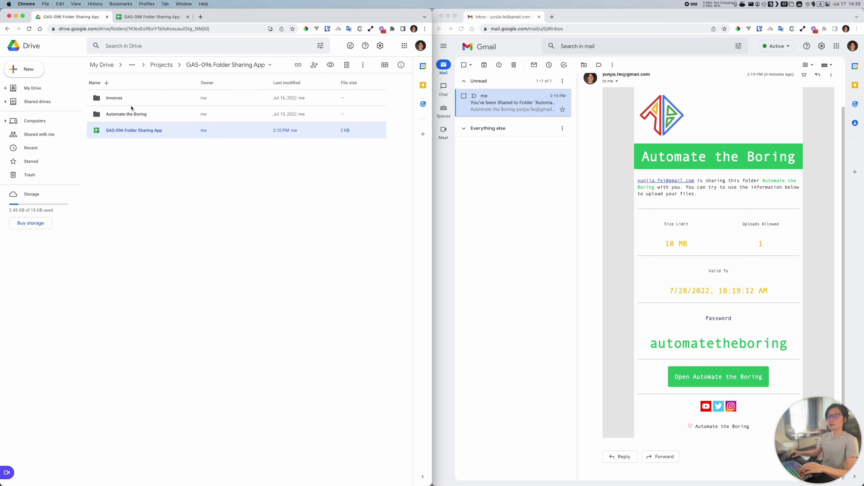
pyautogui.doubleClick(129, 114)
pyautogui.moveTo(172, 176); pyautogui.dragTo(134, 94)
pyautogui.click(347, 65)
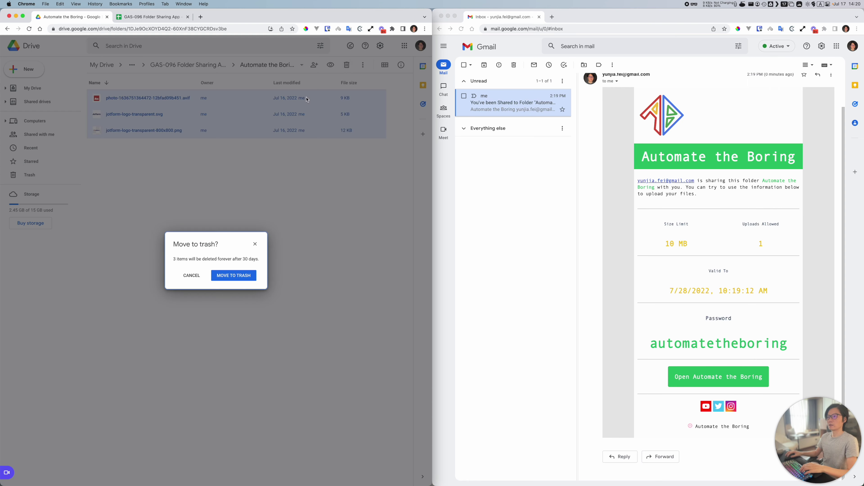
pyautogui.click(248, 274)
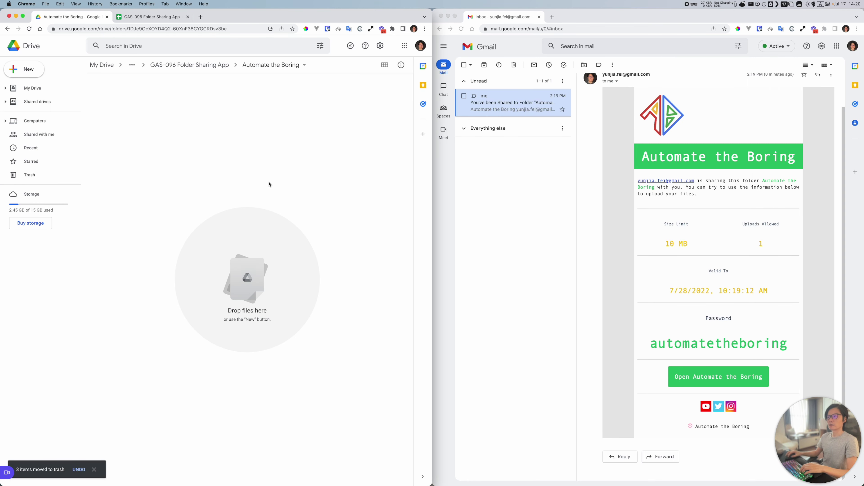
pyautogui.click(612, 372)
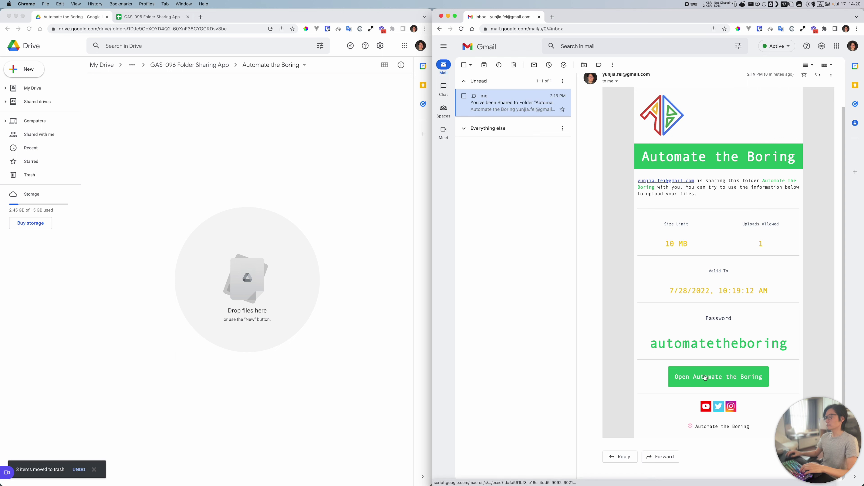
# Step: Open the Automate the Boring upload link and look up the link's password in the sheet
pyautogui.click(703, 369)
pyautogui.click(497, 17)
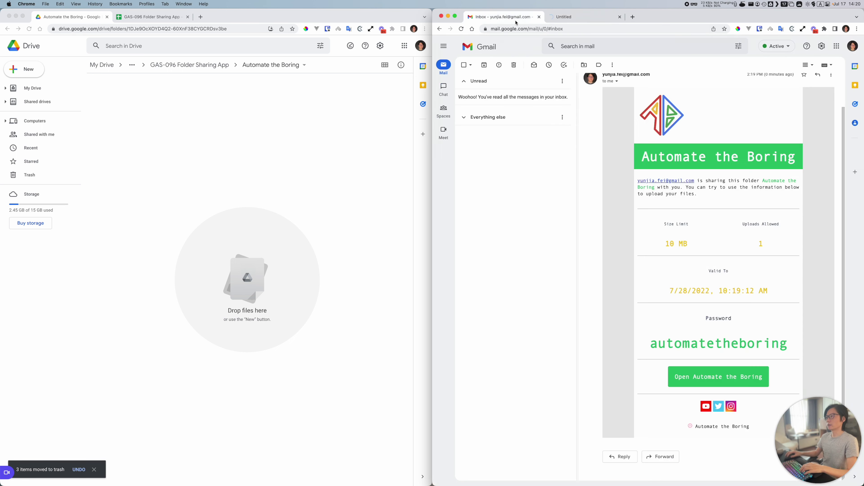
pyautogui.click(561, 17)
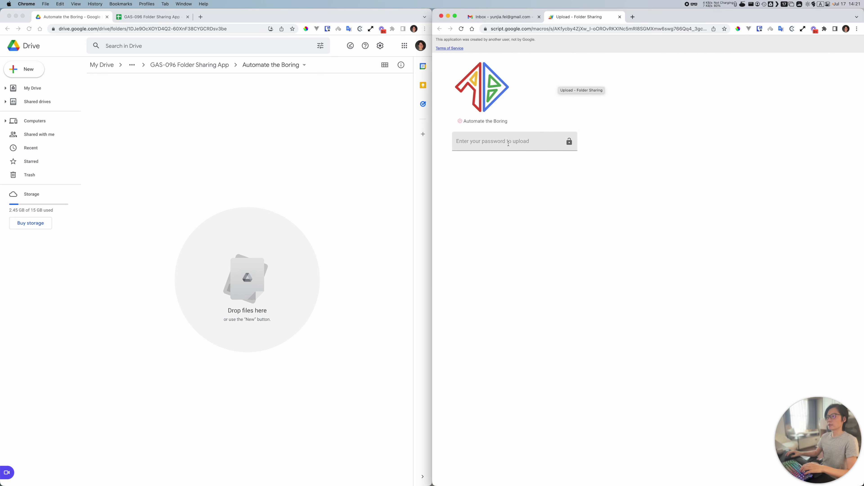
pyautogui.click(507, 141)
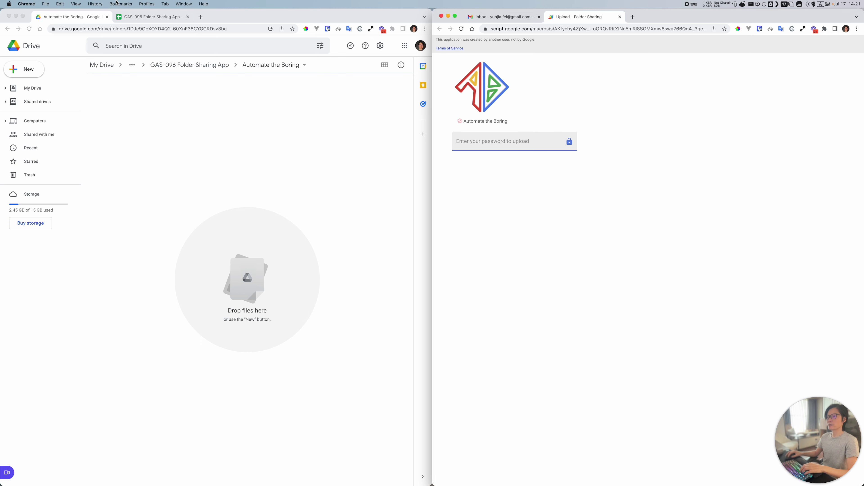
pyautogui.click(153, 17)
pyautogui.click(187, 98)
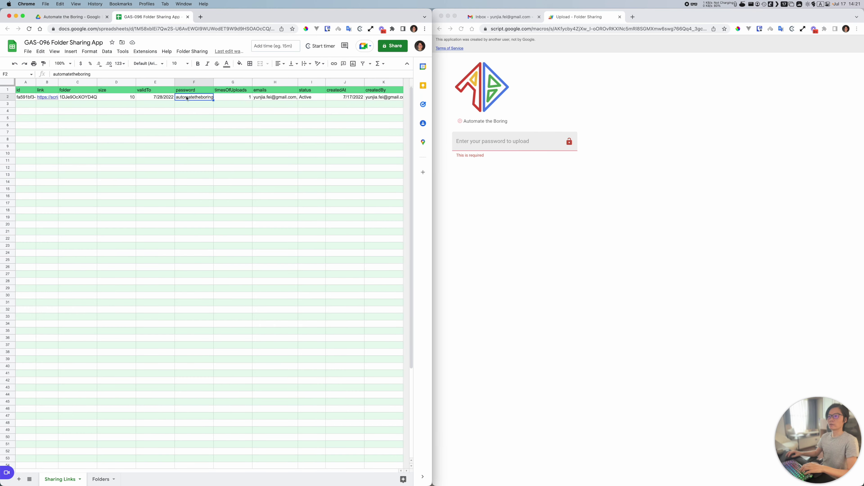
pyautogui.click(523, 18)
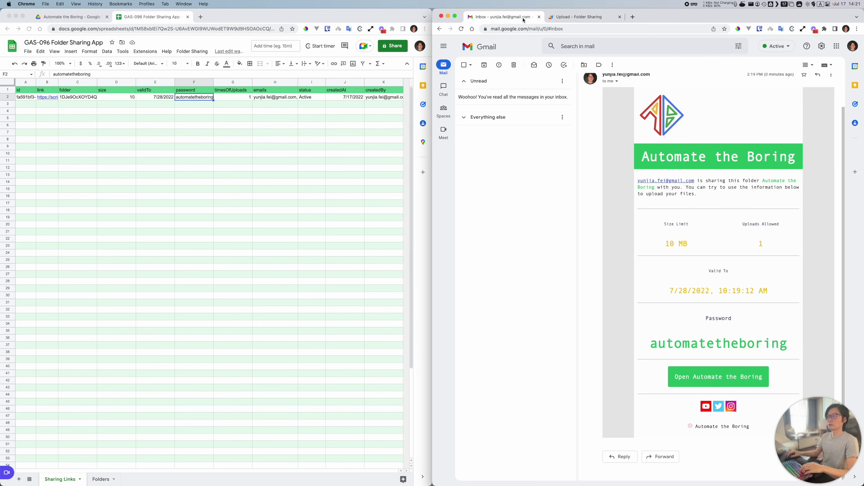
# Step: Paste the password copied from the email into the upload page, resubmitting after a rejection
pyautogui.doubleClick(704, 344)
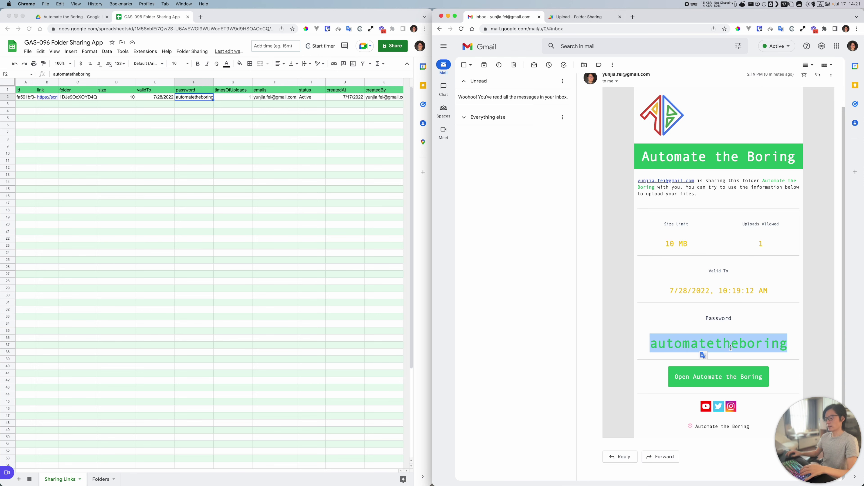
pyautogui.click(580, 17)
pyautogui.click(480, 141)
pyautogui.press('super+v')
pyautogui.press('BackSpace')
pyautogui.press('BackSpace')
pyautogui.press('BackSpace')
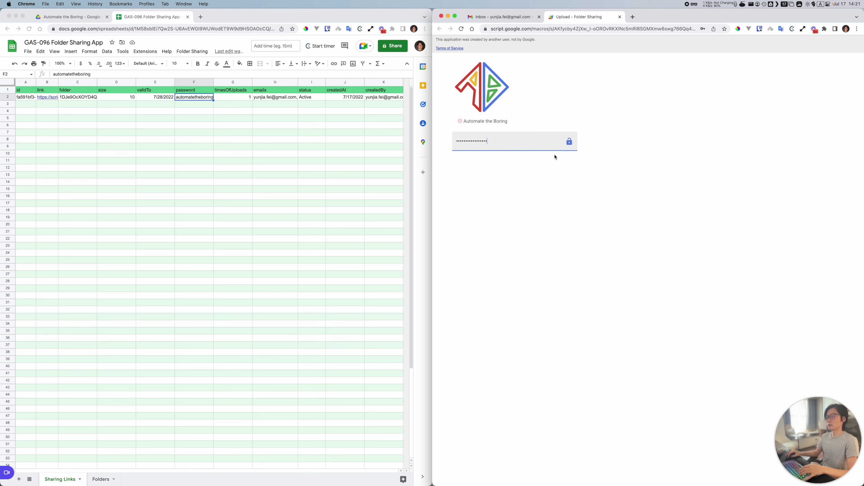
pyautogui.press('Return')
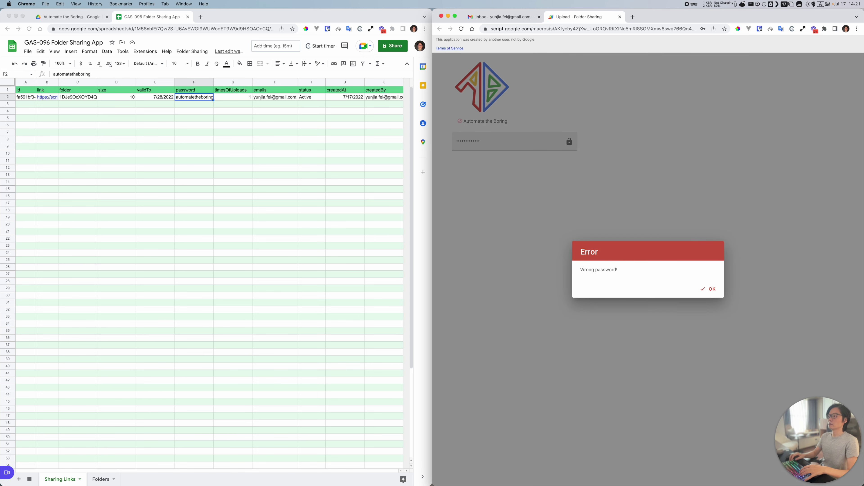
pyautogui.click(710, 289)
pyautogui.click(500, 142)
pyautogui.press('super+a')
pyautogui.press('super+v')
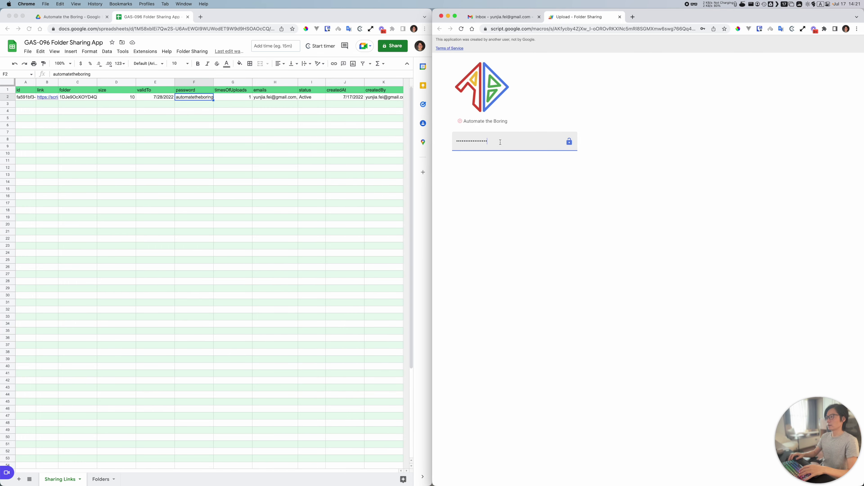
pyautogui.press('Return')
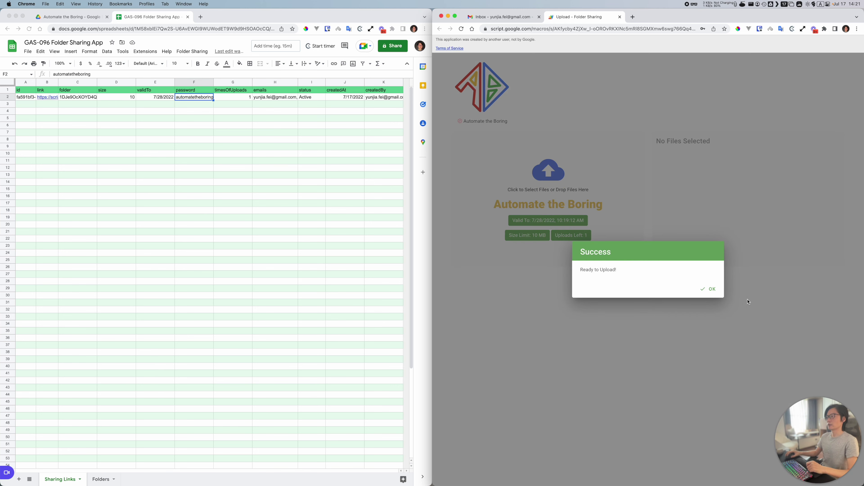
pyautogui.click(710, 289)
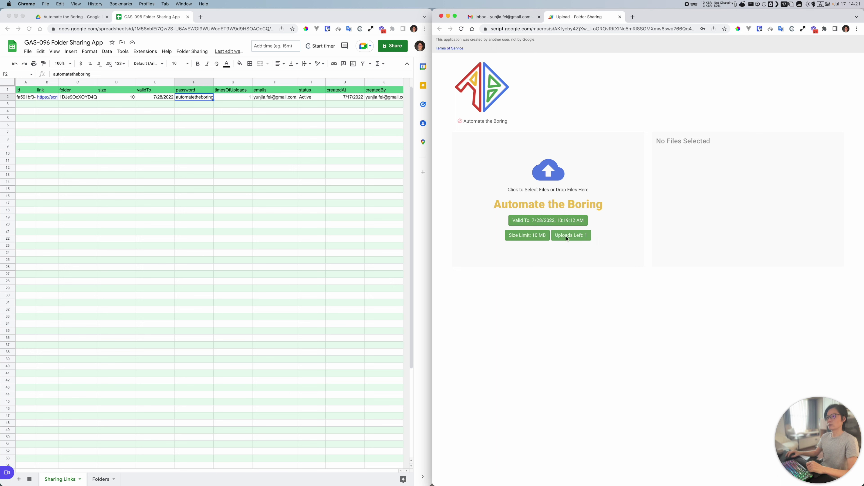
pyautogui.click(231, 100)
pyautogui.click(242, 99)
pyautogui.click(590, 317)
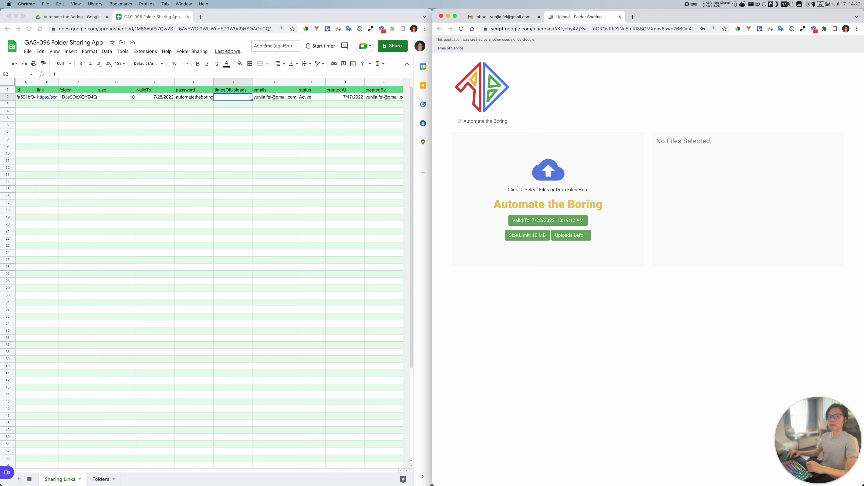
# Step: Add 400x400 logo.png and the dima-solomin photo from Downloads, then upload the 0.70 MB
pyautogui.press('super+alt+l')
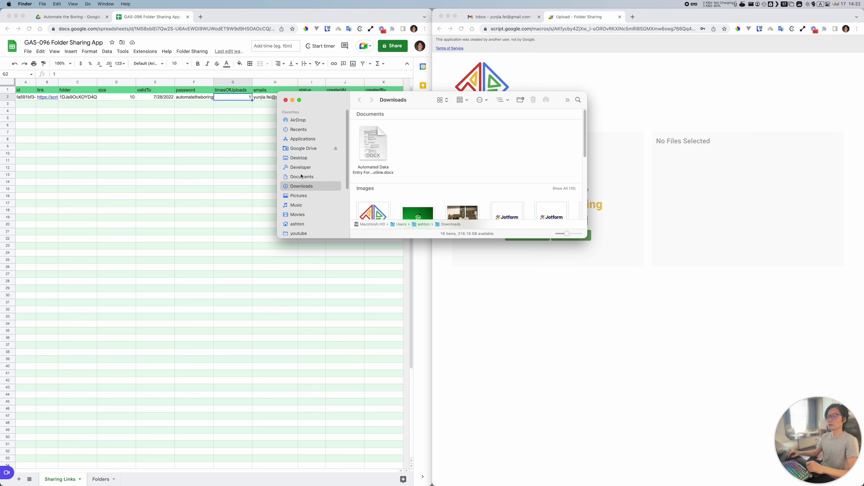
pyautogui.scroll(-5, 444, 138)
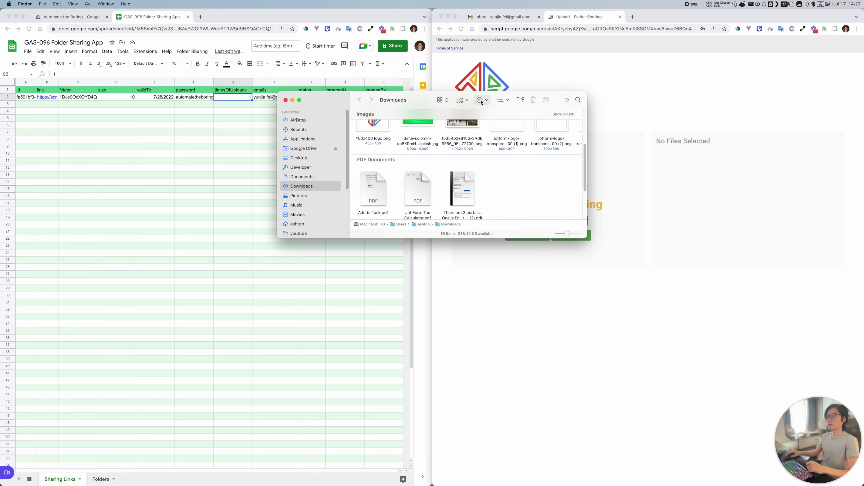
pyautogui.moveTo(418, 101); pyautogui.dragTo(272, 244)
pyautogui.scroll(2, 300, 300)
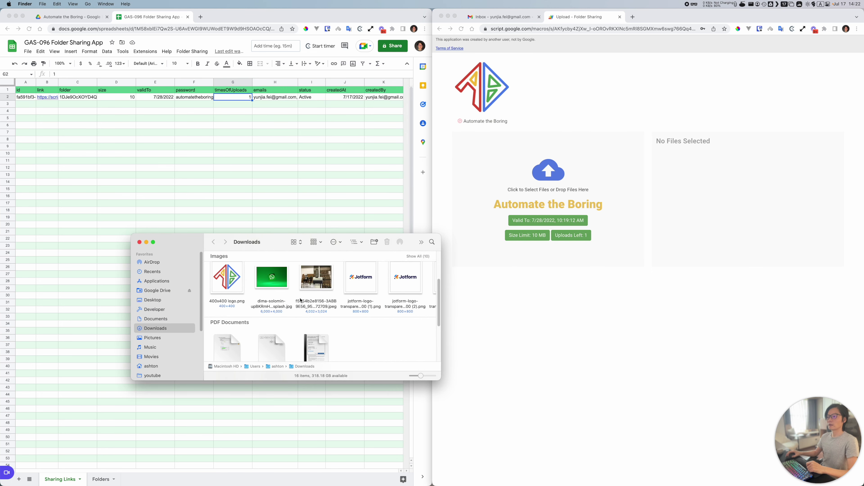
pyautogui.moveTo(238, 286); pyautogui.dragTo(569, 188)
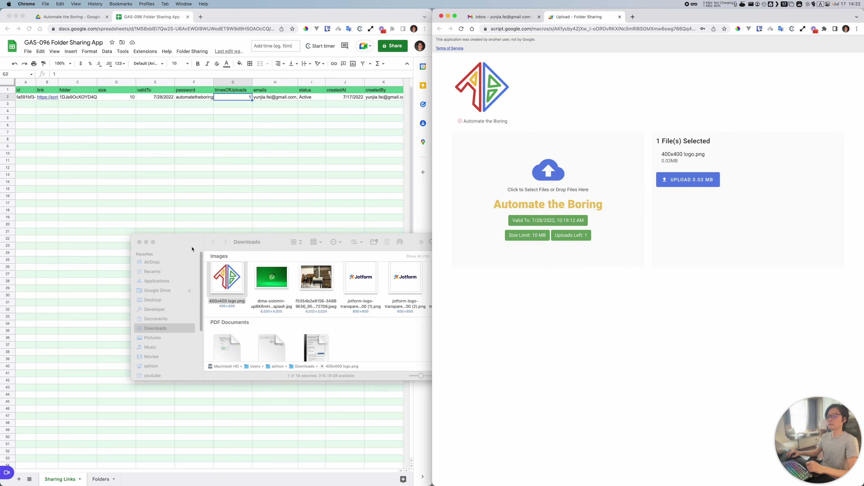
pyautogui.click(147, 242)
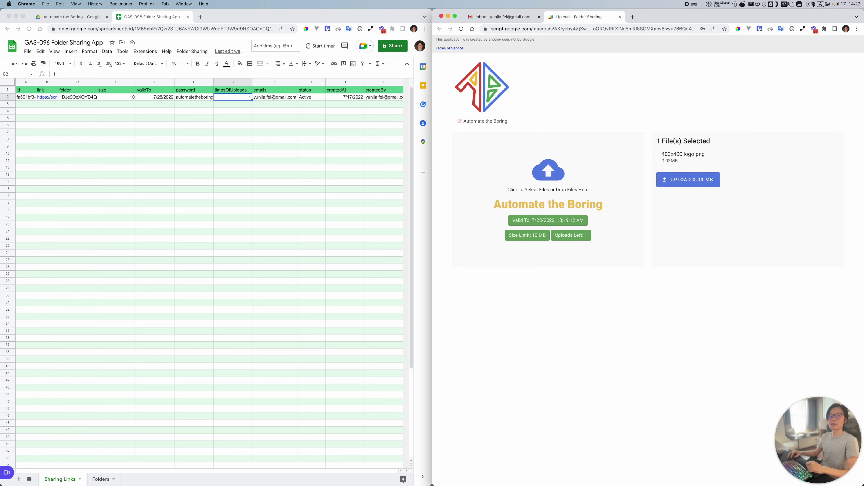
pyautogui.press('super+Tab')
pyautogui.moveTo(272, 277); pyautogui.dragTo(562, 209)
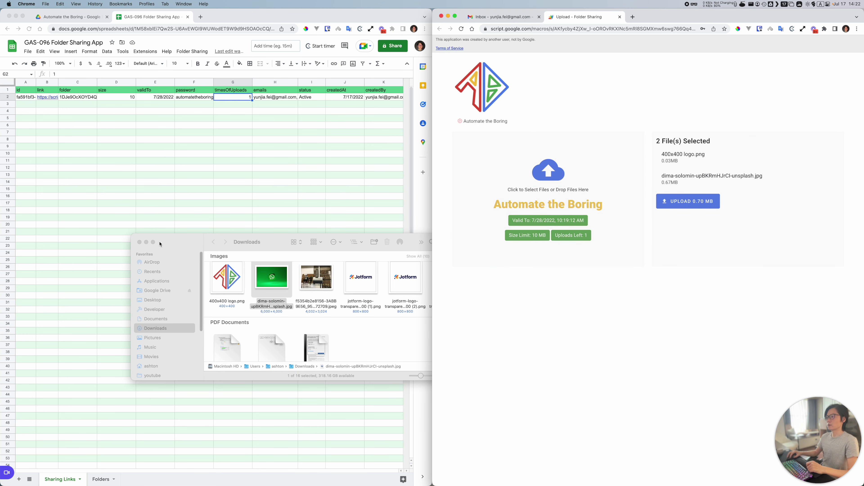
pyautogui.click(139, 242)
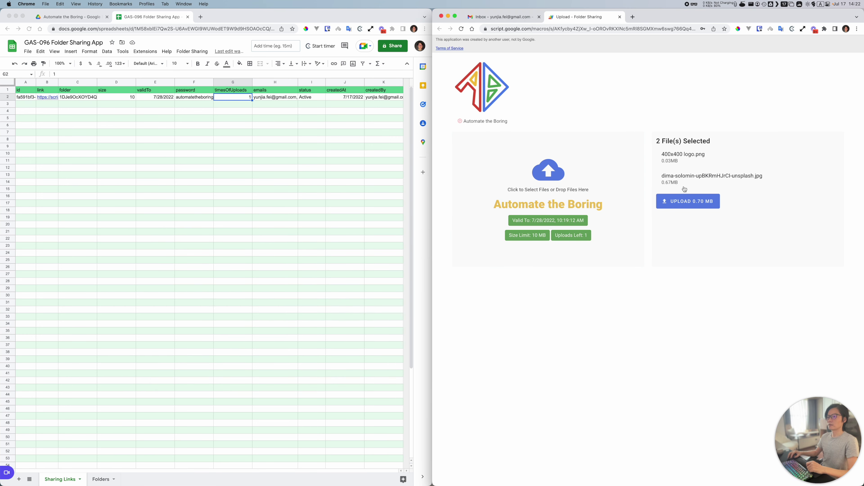
pyautogui.click(675, 208)
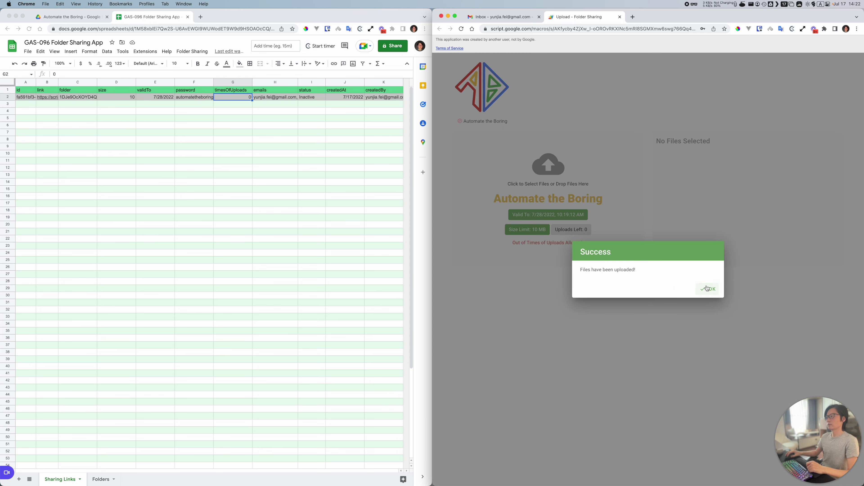
# Step: Dismiss the upload success message and check the Inactive status formula in cell I2
pyautogui.click(708, 289)
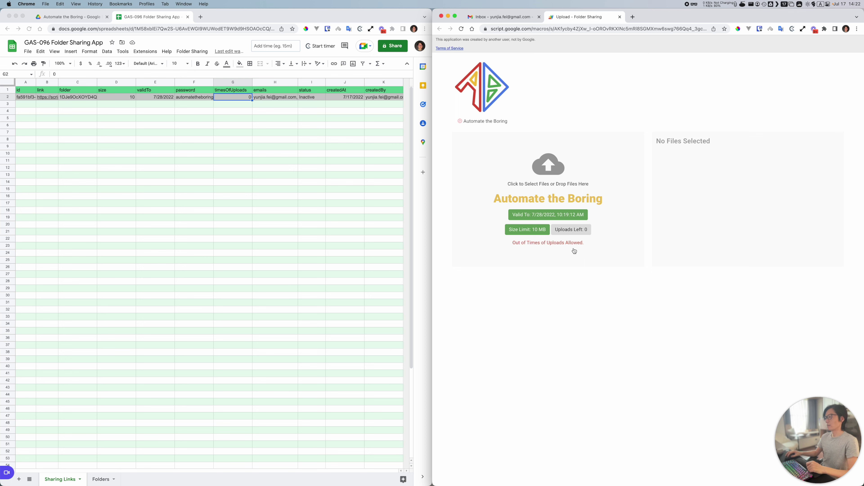
pyautogui.click(245, 99)
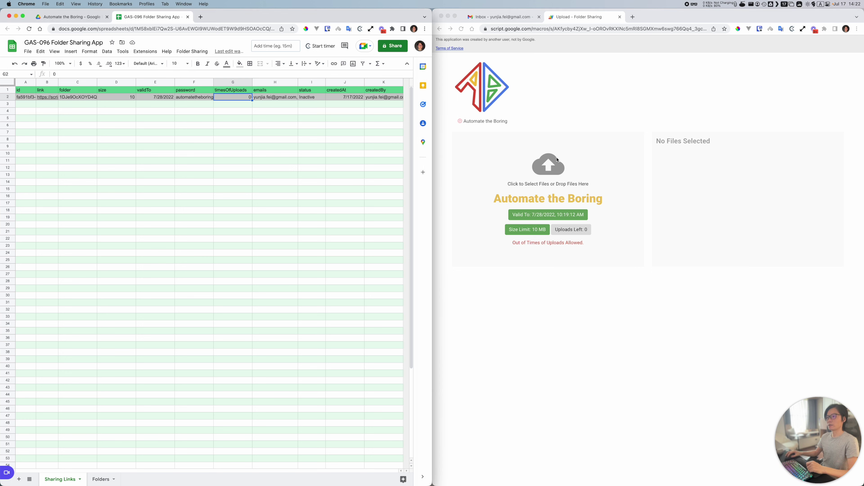
pyautogui.click(303, 99)
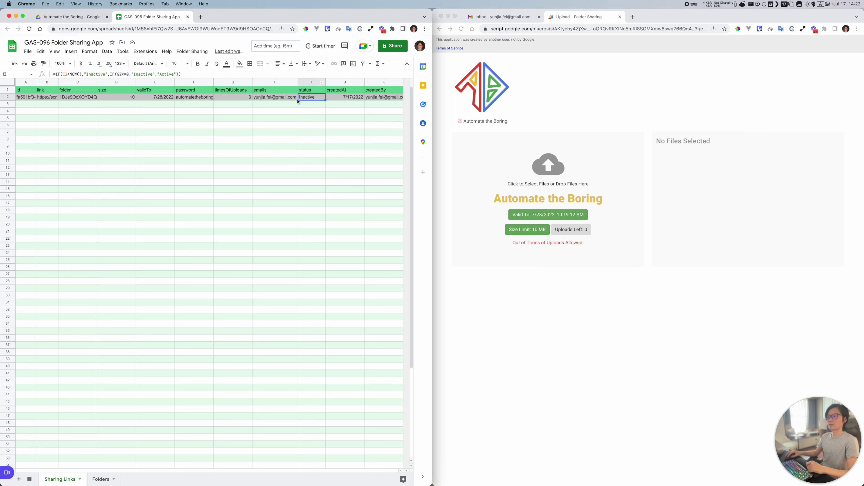
pyautogui.click(8, 99)
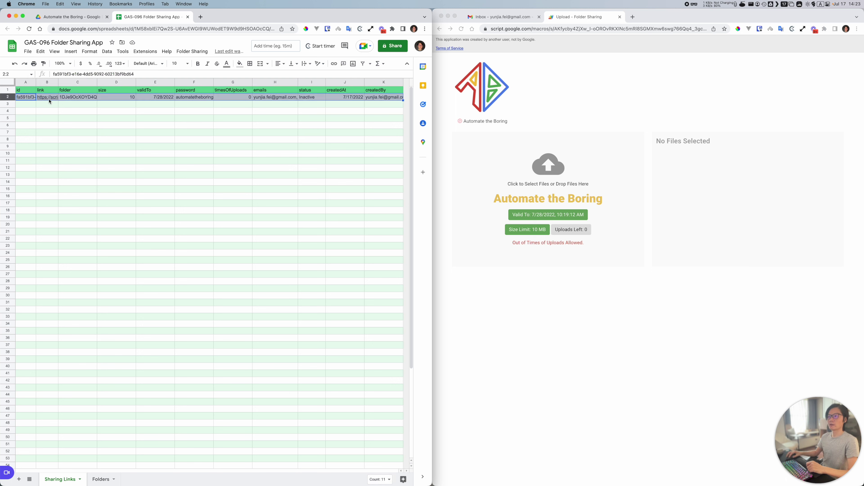
pyautogui.click(310, 99)
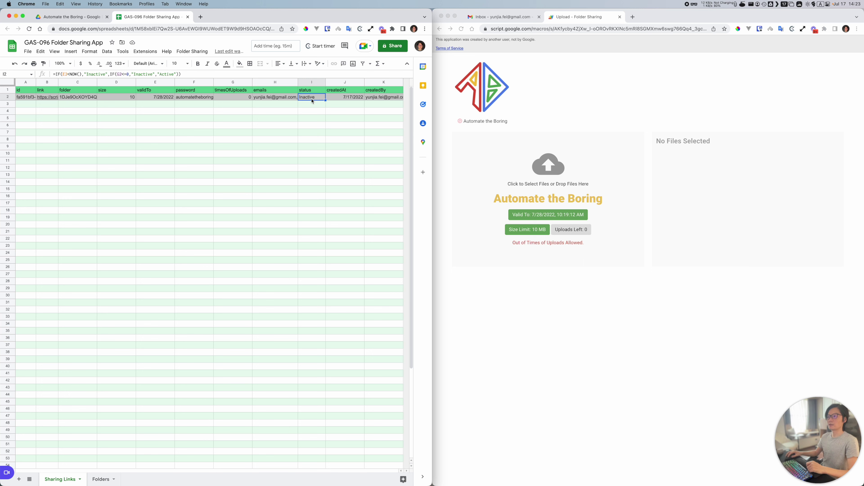
pyautogui.click(453, 226)
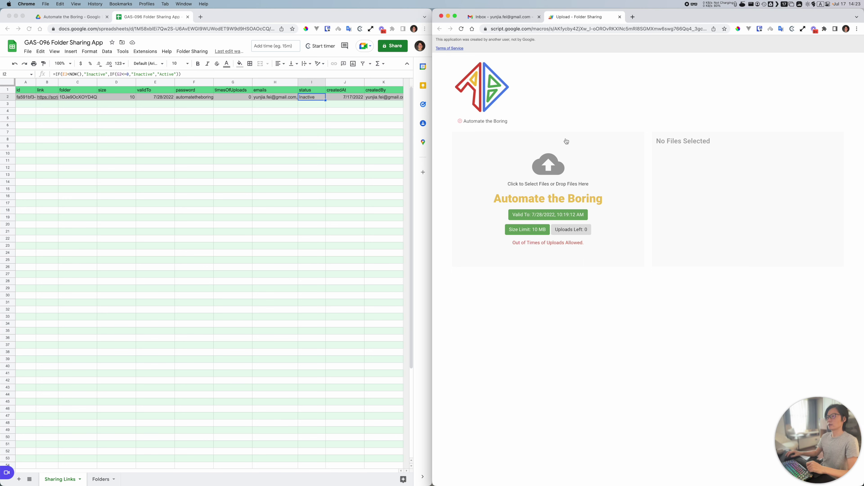
# Step: Reload the upload page and read its invalid-link, out-of-upload-quota error
pyautogui.click(461, 28)
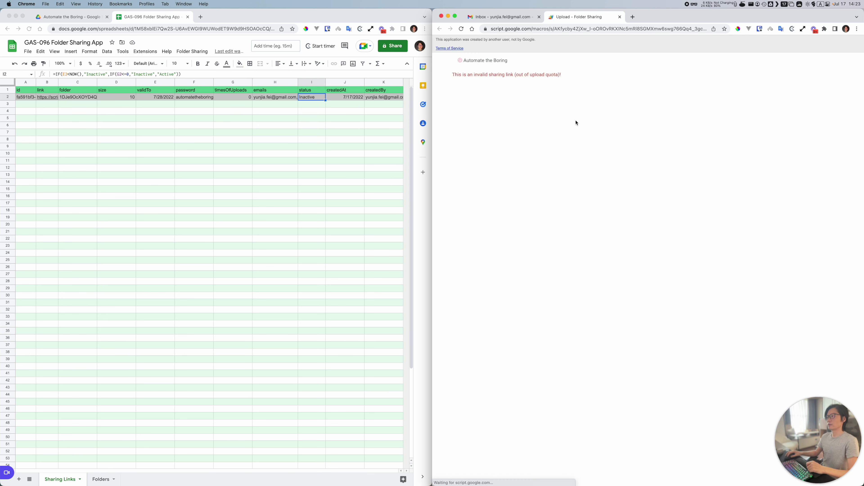
pyautogui.moveTo(454, 140); pyautogui.dragTo(558, 143)
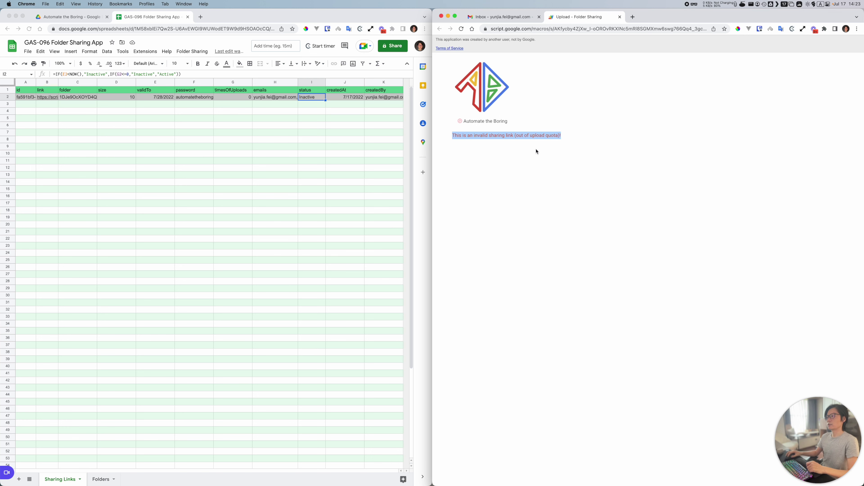
pyautogui.click(530, 137)
pyautogui.moveTo(516, 137); pyautogui.dragTo(574, 140)
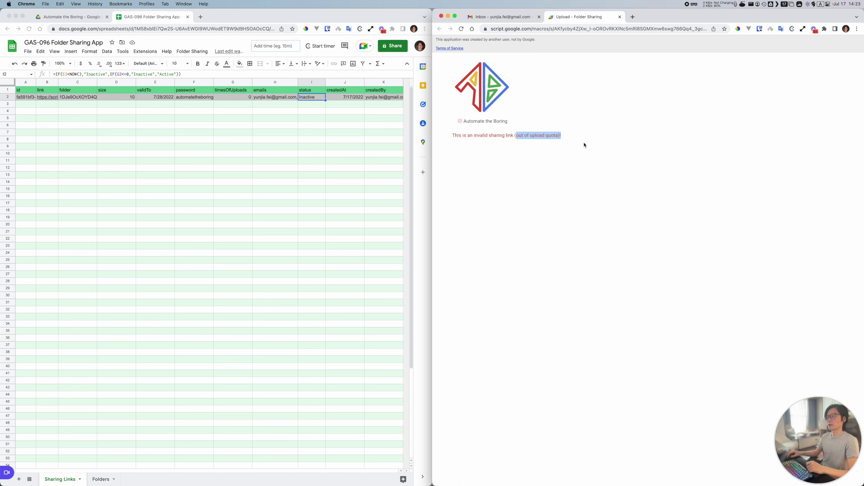
pyautogui.click(530, 251)
# Step: Compare the error against the sheet's timesOfUploads (G2), validTo (E2) and status (I2) values
pyautogui.click(247, 99)
pyautogui.click(248, 99)
pyautogui.click(571, 172)
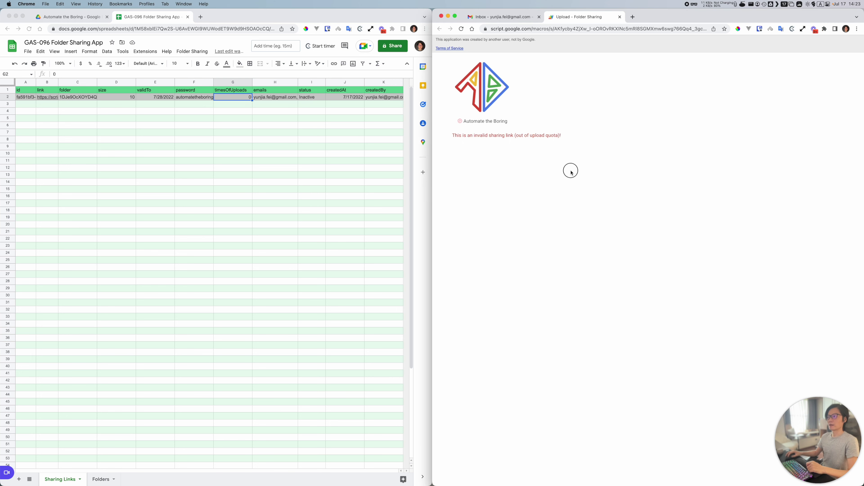
pyautogui.moveTo(450, 137); pyautogui.dragTo(576, 146)
pyautogui.click(239, 98)
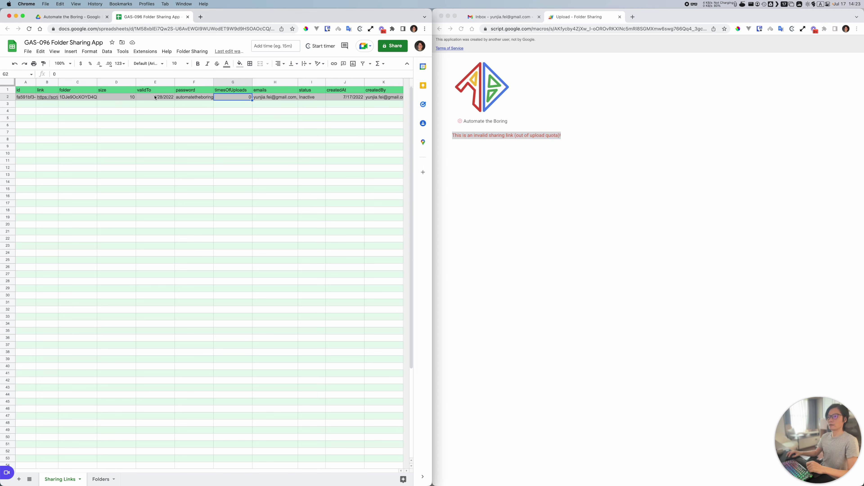
pyautogui.click(155, 97)
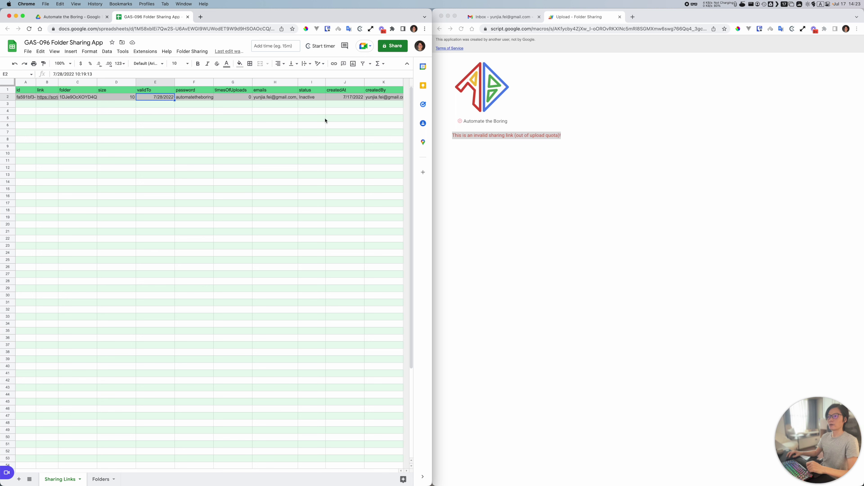
pyautogui.click(498, 150)
pyautogui.click(313, 100)
pyautogui.click(314, 100)
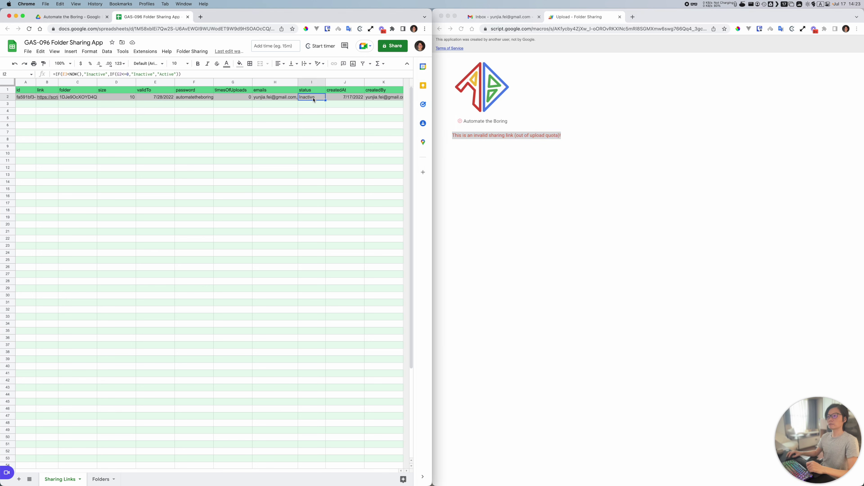
pyautogui.click(557, 192)
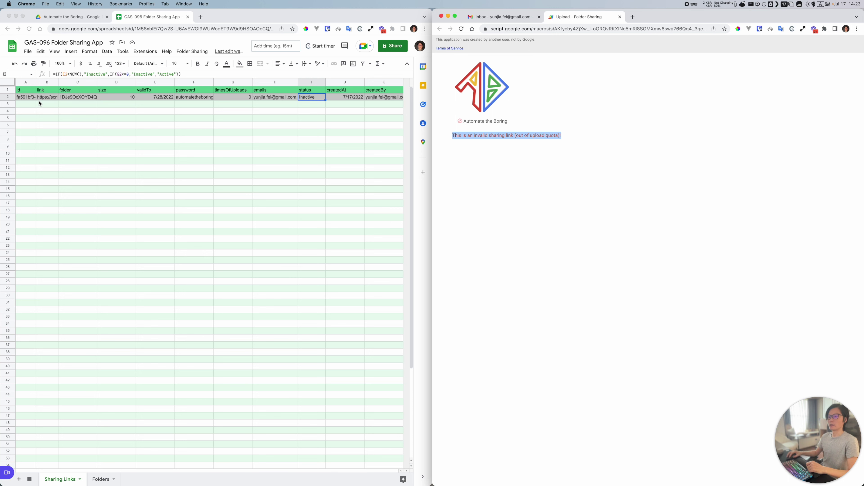
pyautogui.click(189, 110)
pyautogui.click(535, 163)
pyautogui.click(583, 168)
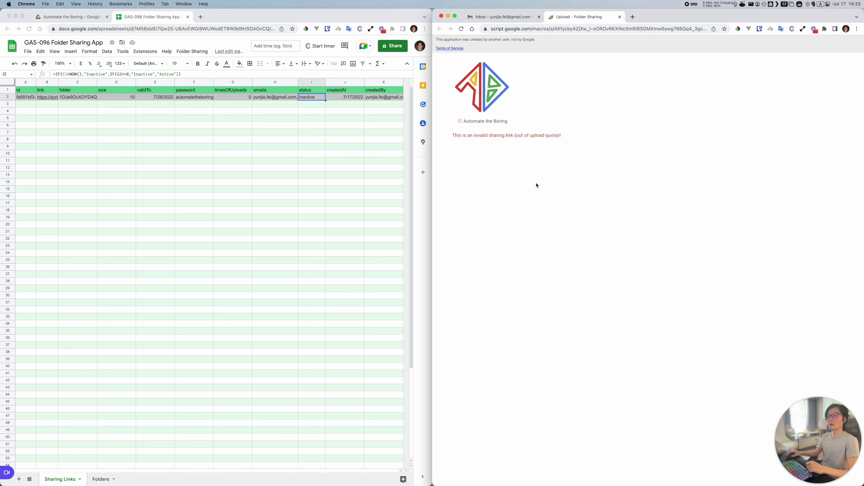
# Step: Start a new sharing link from the Folder Sharing add-on menu
pyautogui.click(248, 82)
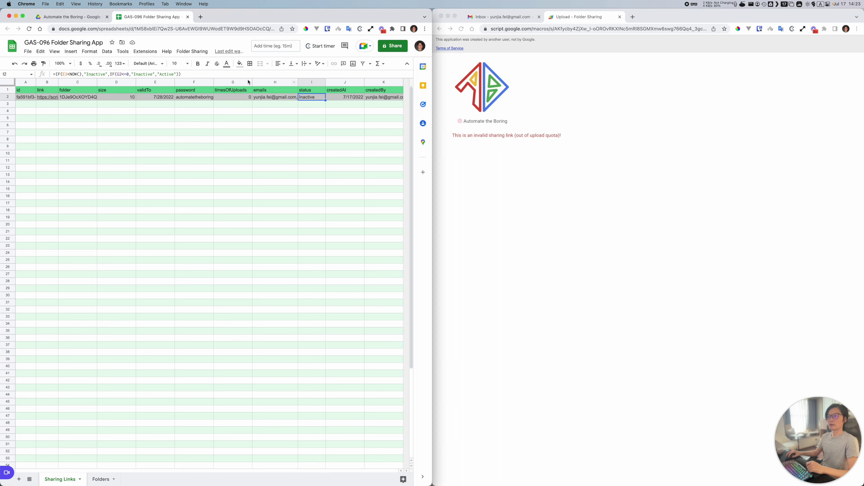
pyautogui.click(193, 51)
pyautogui.click(195, 69)
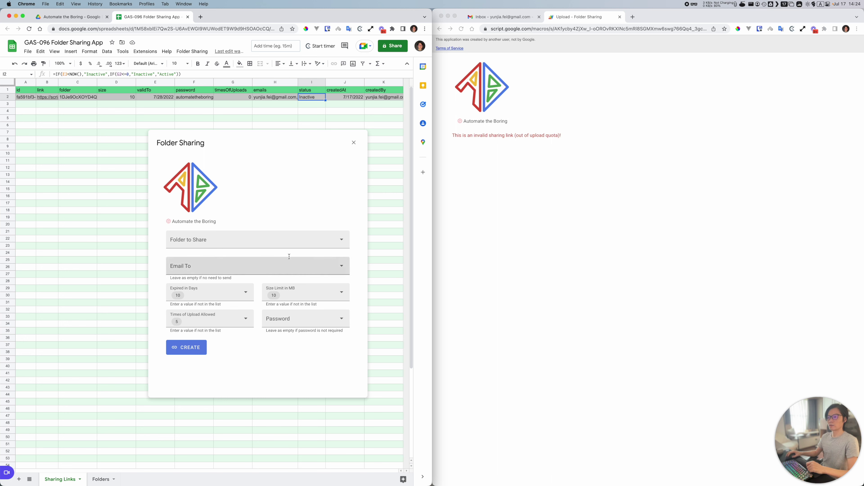
# Step: Refresh the shared Drive folder to confirm both uploaded images are there
pyautogui.click(192, 263)
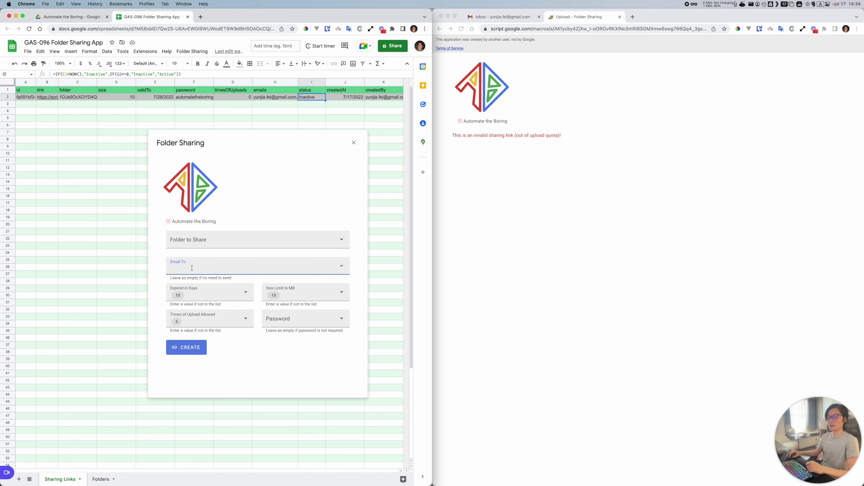
pyautogui.click(579, 129)
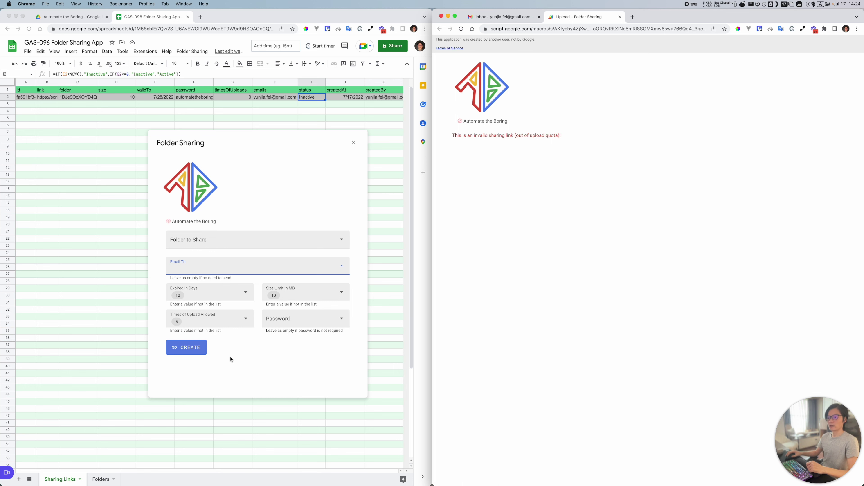
pyautogui.click(71, 17)
pyautogui.click(29, 28)
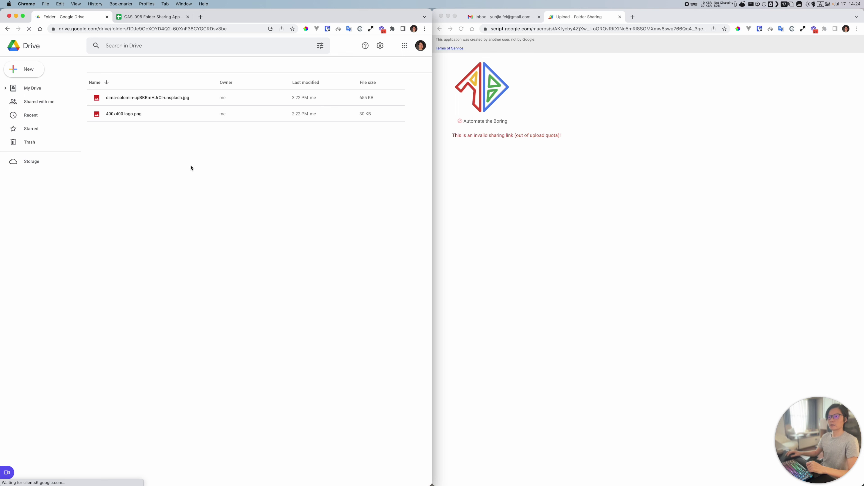
# Step: Back in the spreadsheet, close the new sharing-link dialog
pyautogui.click(152, 17)
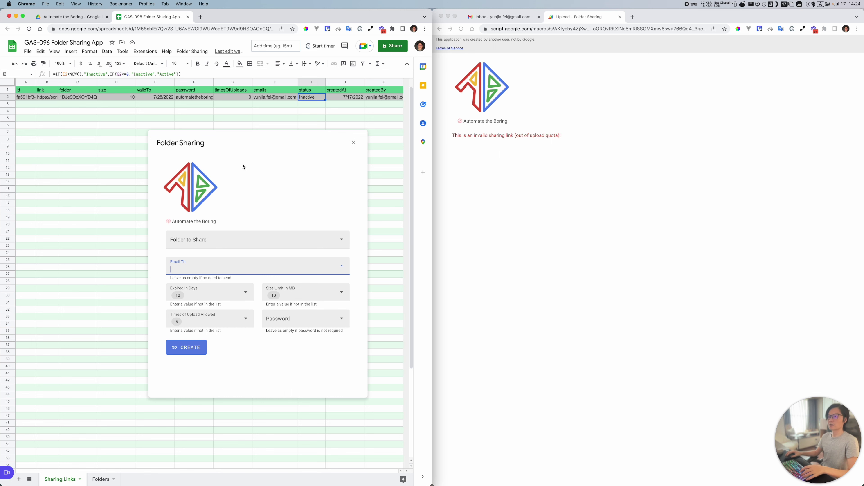
pyautogui.click(353, 142)
pyautogui.click(573, 262)
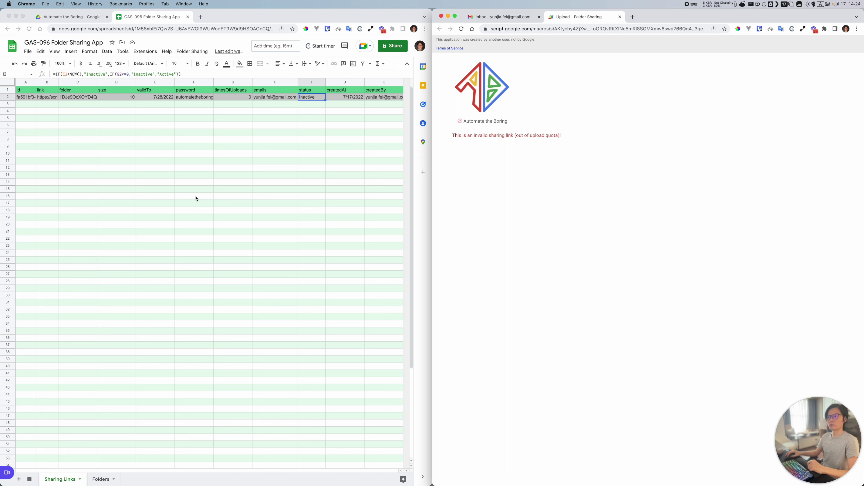
# Step: Close the upload page tab and search the menus for a way to copy the spreadsheet
pyautogui.click(198, 198)
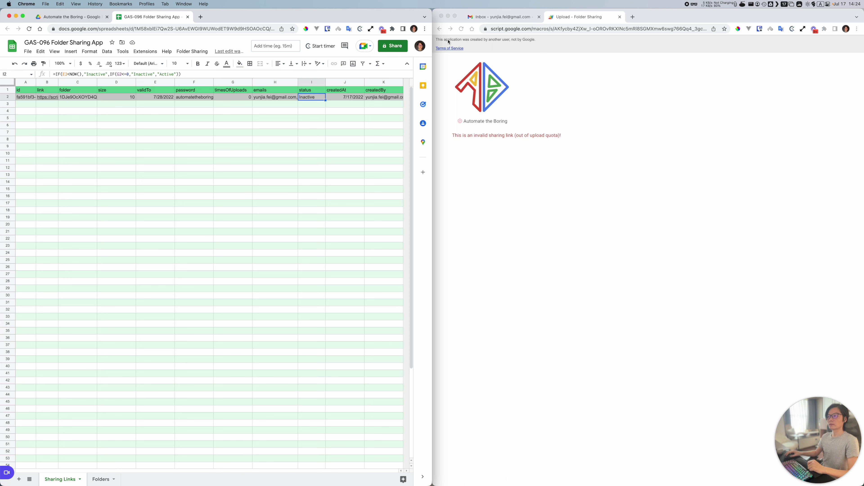
pyautogui.middleClick(566, 19)
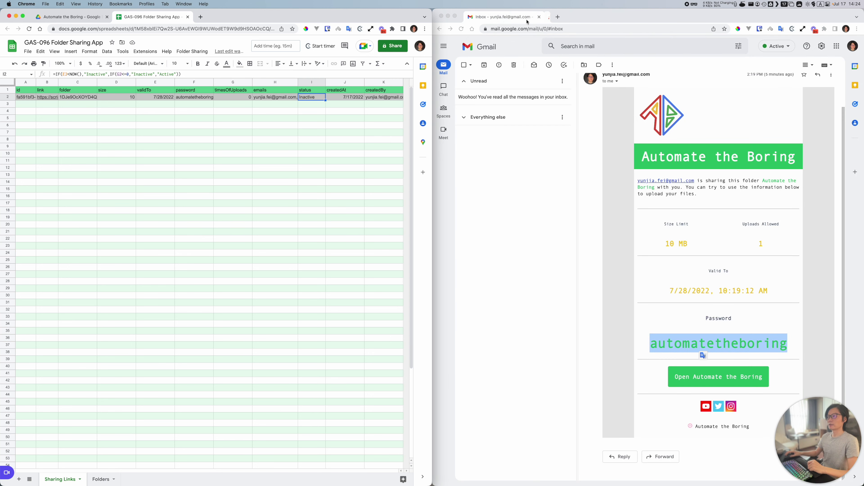
pyautogui.click(138, 139)
pyautogui.click(187, 56)
pyautogui.click(23, 52)
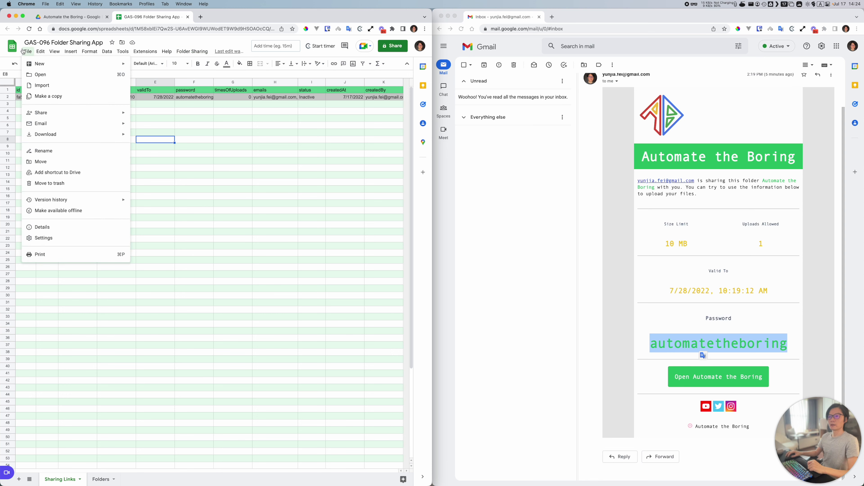
pyautogui.click(23, 51)
pyautogui.click(27, 52)
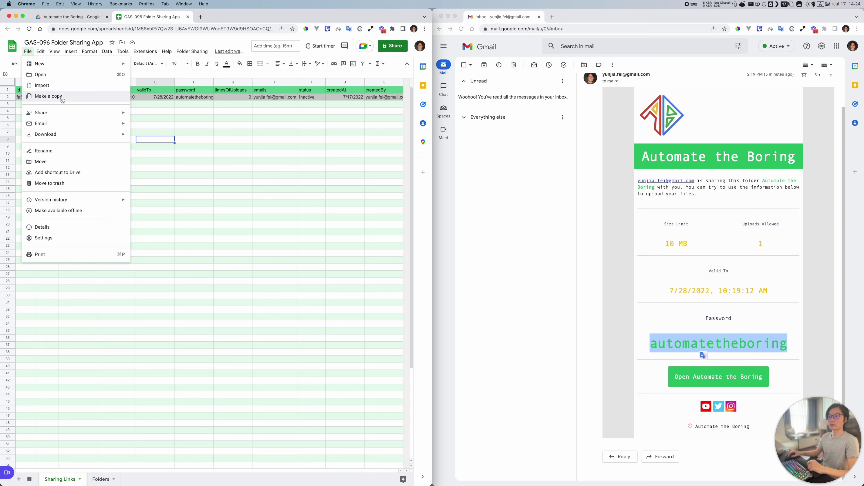
# Step: Load the spreadsheet's /copy URL in a new tab and make a copy
pyautogui.click(200, 17)
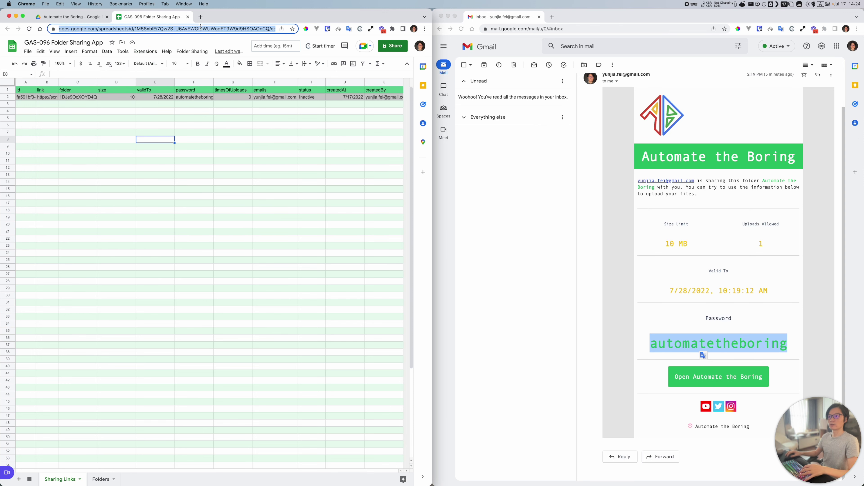
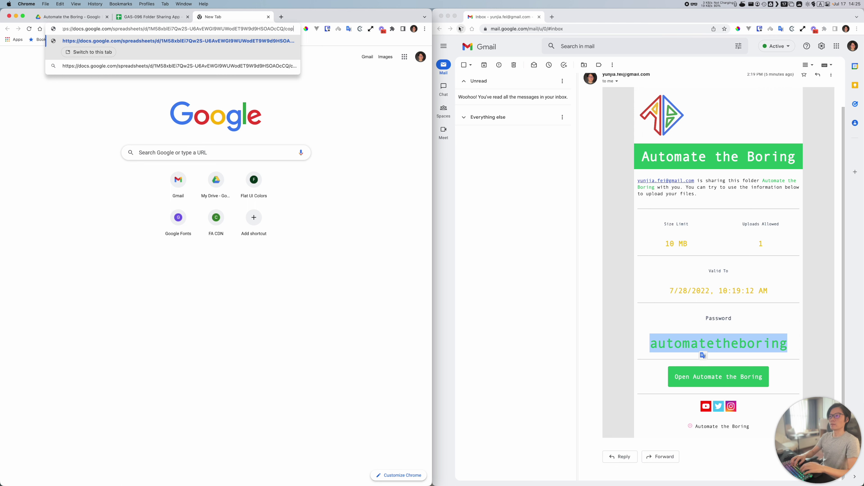
pyautogui.press('Return')
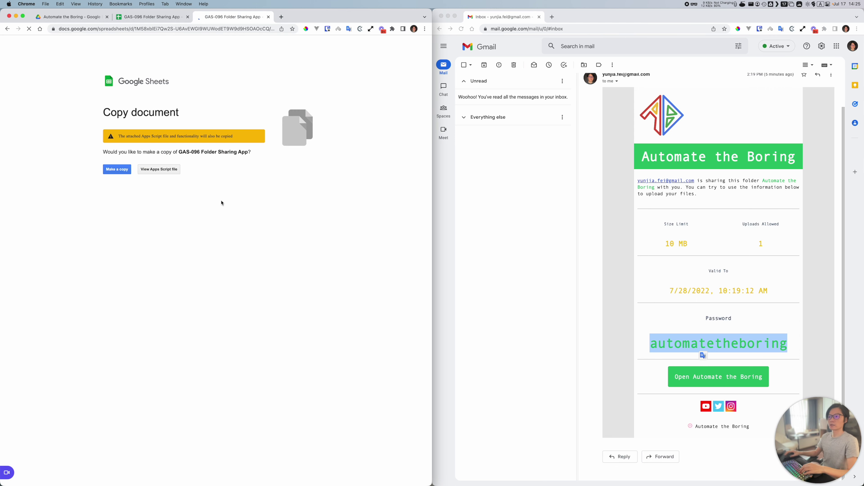
pyautogui.click(128, 169)
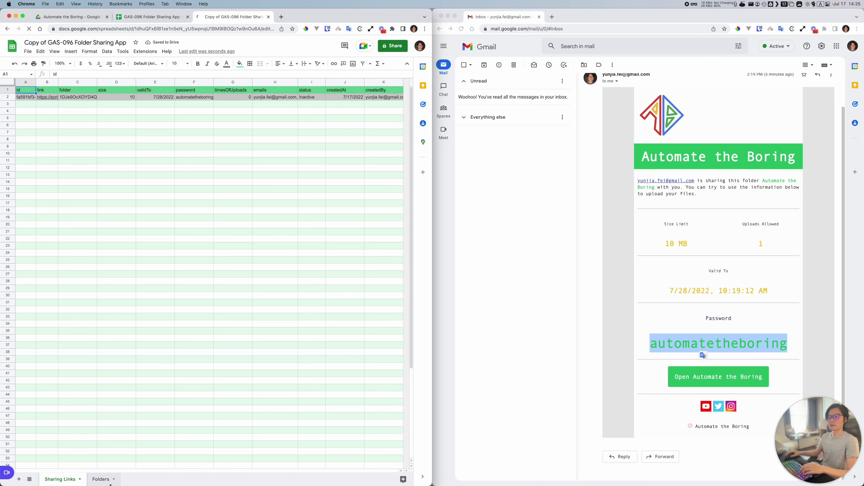
# Step: Inspect the copy's Folders sheet and its A3 folder link, then go back to Google Drive
pyautogui.click(102, 478)
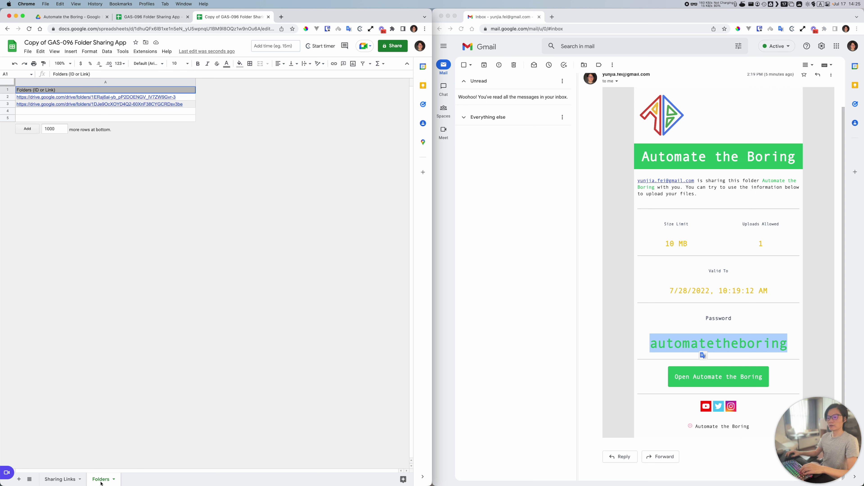
pyautogui.click(185, 106)
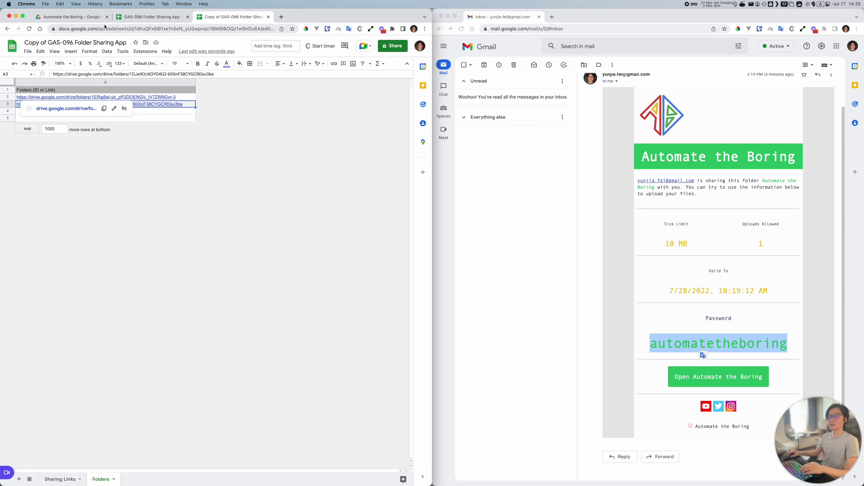
pyautogui.press('super+1')
# Step: Open the Invoices folder in Drive and select its web address
pyautogui.click(191, 65)
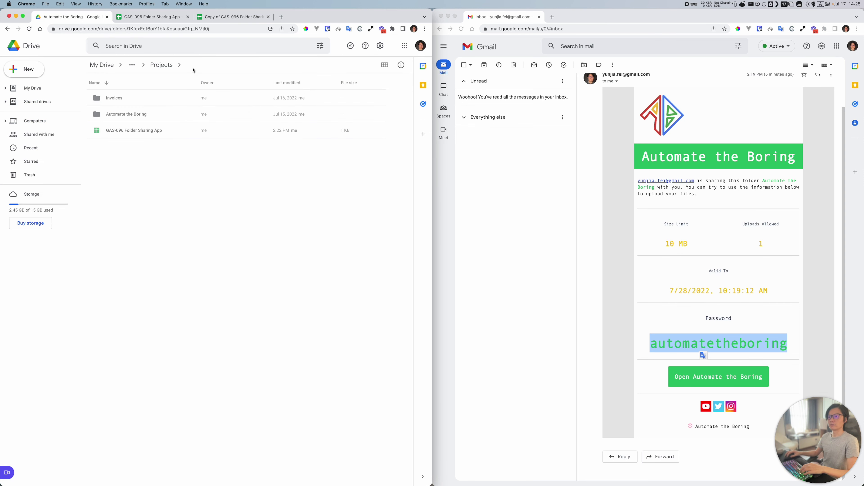
pyautogui.click(125, 117)
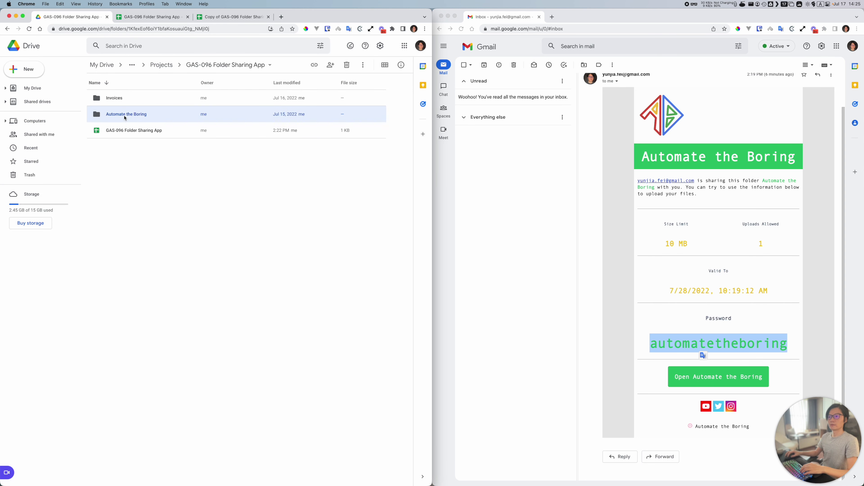
pyautogui.doubleClick(123, 98)
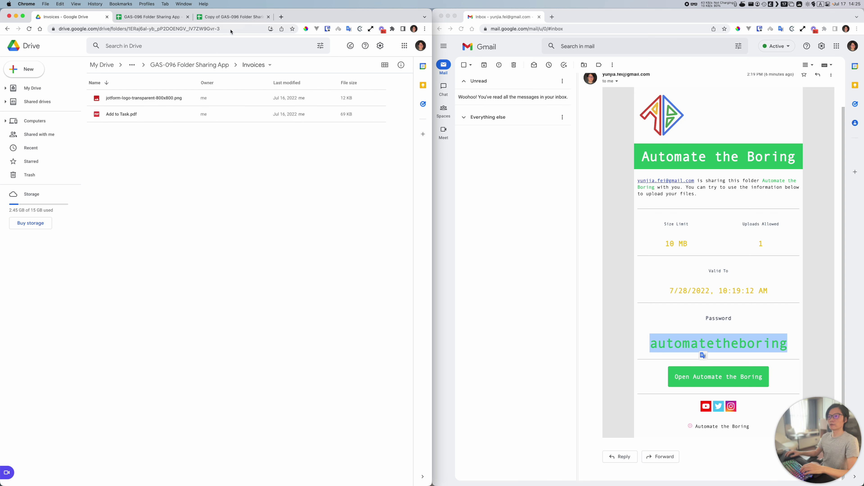
pyautogui.click(230, 30)
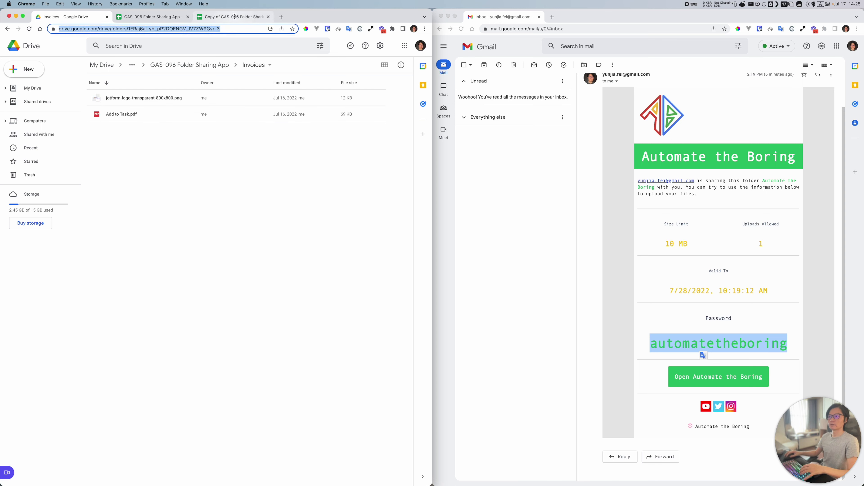
# Step: In the copied sheet, preview which folders the A3 and A2 links point to
pyautogui.click(231, 16)
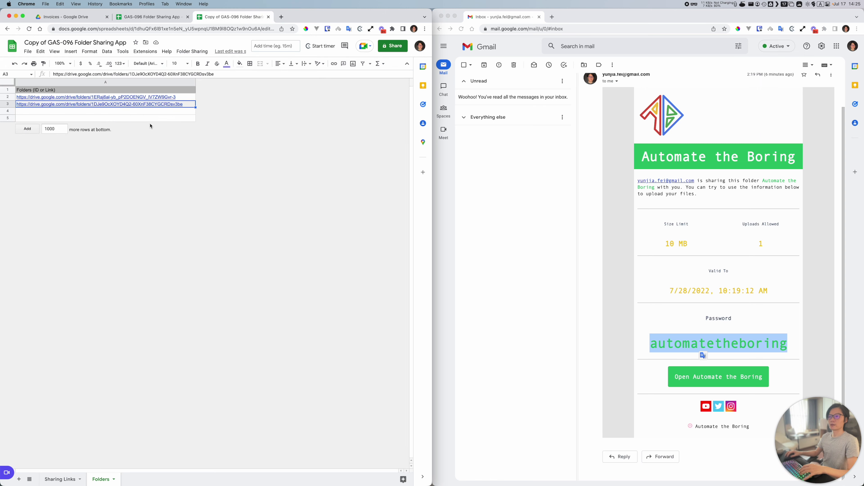
pyautogui.click(116, 104)
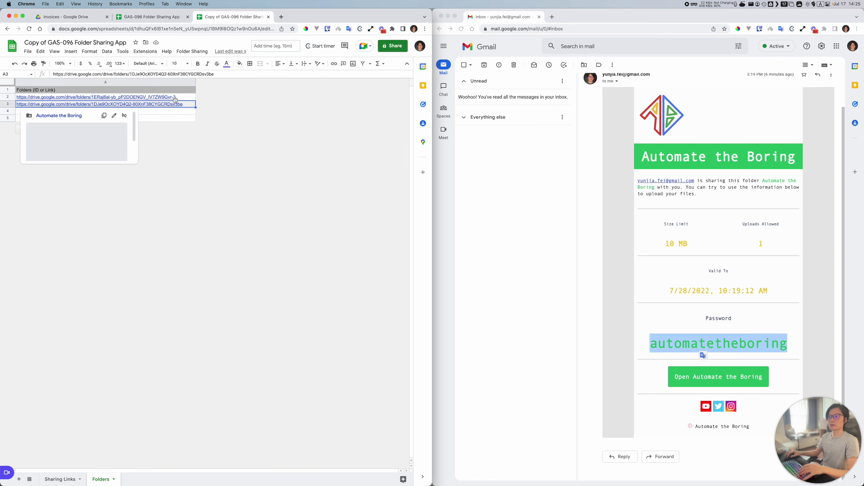
pyautogui.click(181, 99)
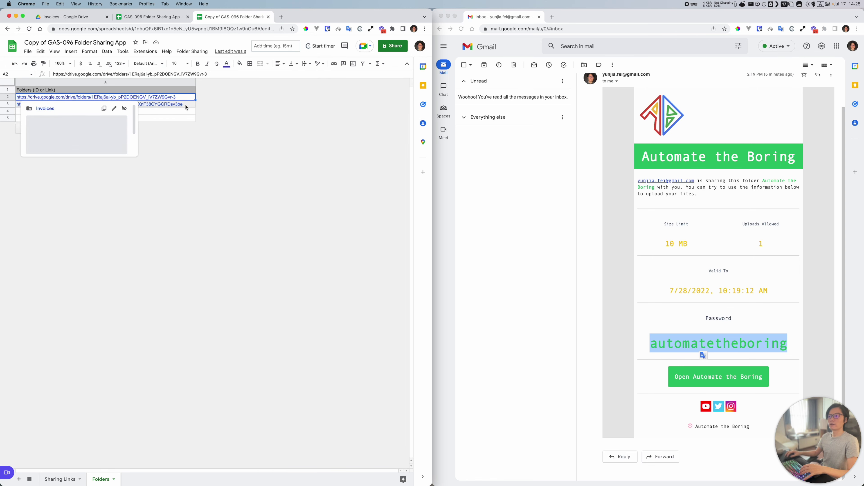
pyautogui.moveTo(185, 107)
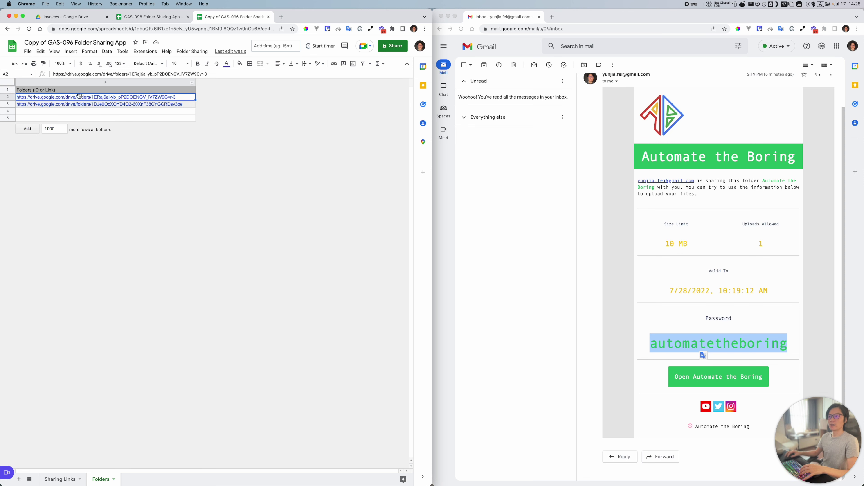
pyautogui.click(191, 51)
# Step: Launch Folder Sharing and begin authorizing with the account, backing out at the unverified-app warning
pyautogui.click(189, 63)
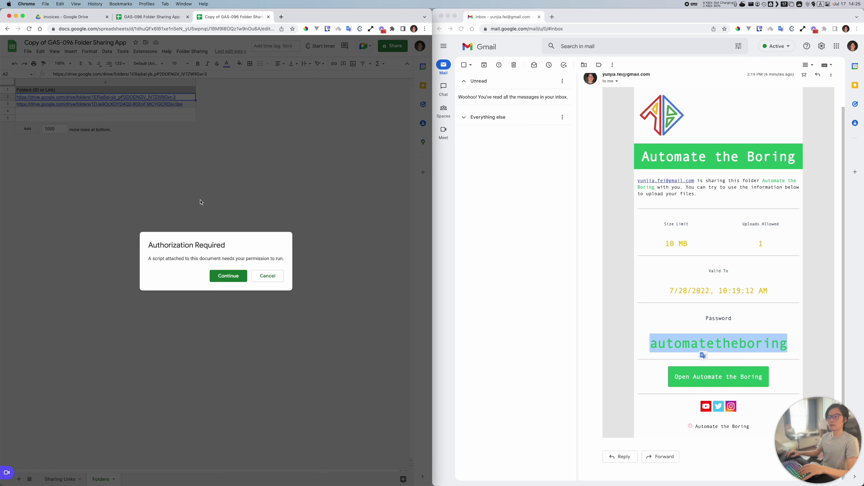
pyautogui.click(220, 278)
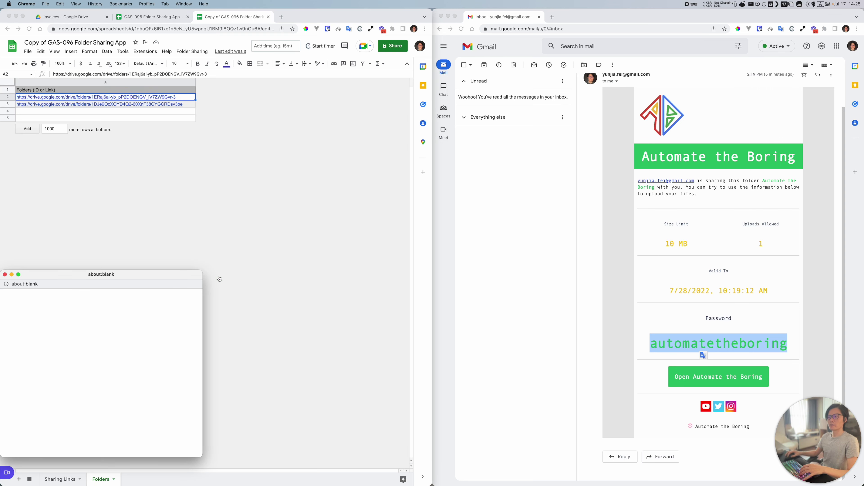
pyautogui.moveTo(102, 275); pyautogui.dragTo(223, 153)
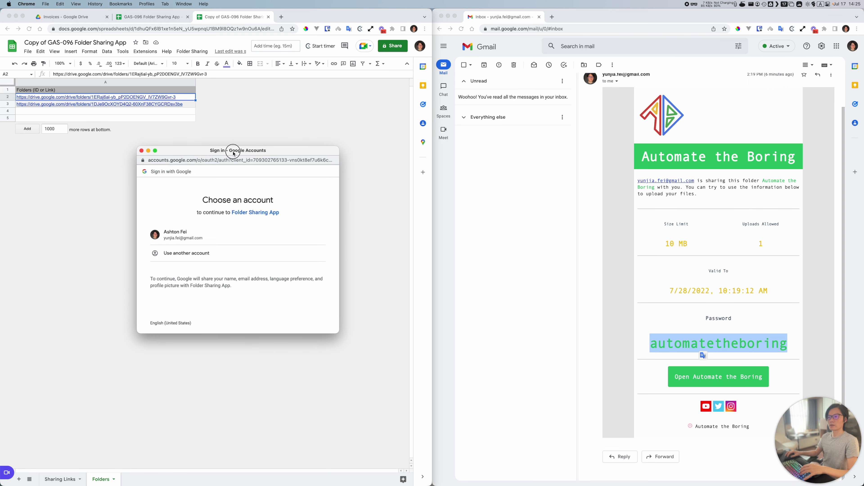
pyautogui.click(268, 234)
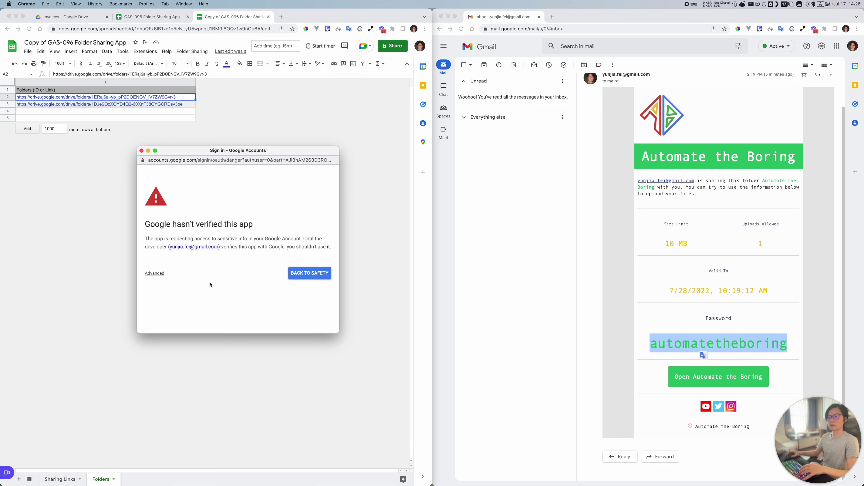
pyautogui.press('Return')
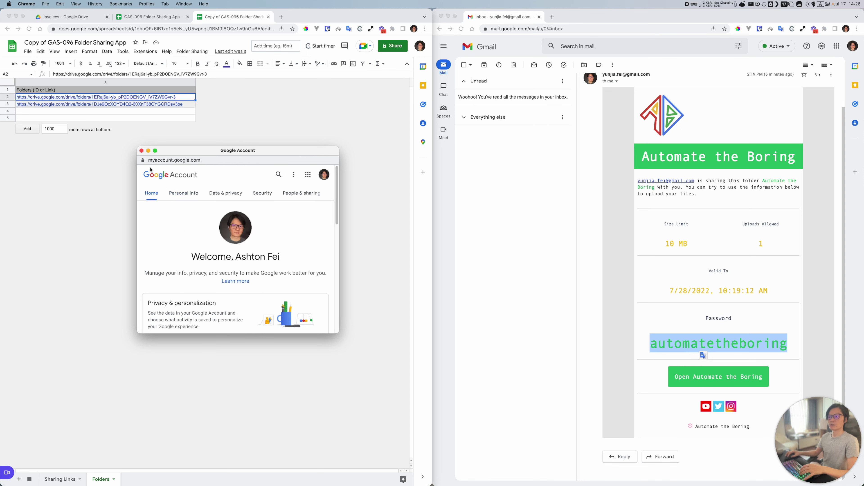
pyautogui.click(141, 150)
# Step: Relaunch and authorize Folder Sharing App via Advanced > Go to Folder Sharing App (unsafe) and Allow
pyautogui.click(192, 51)
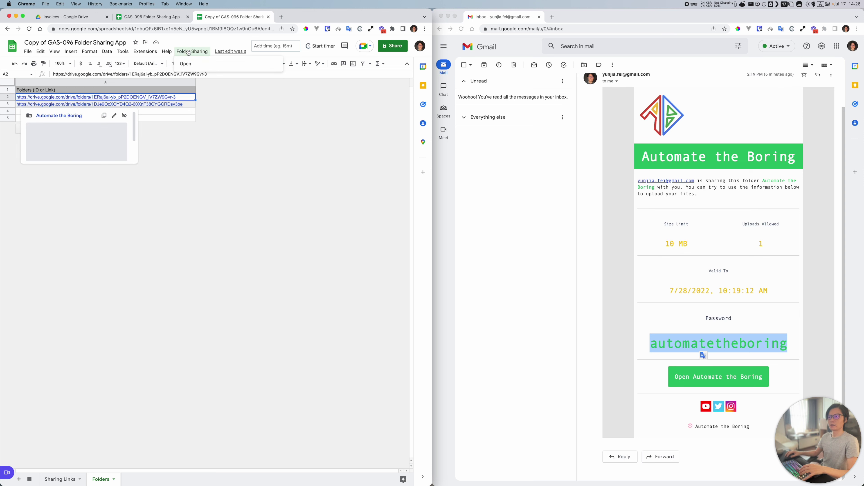
pyautogui.click(190, 64)
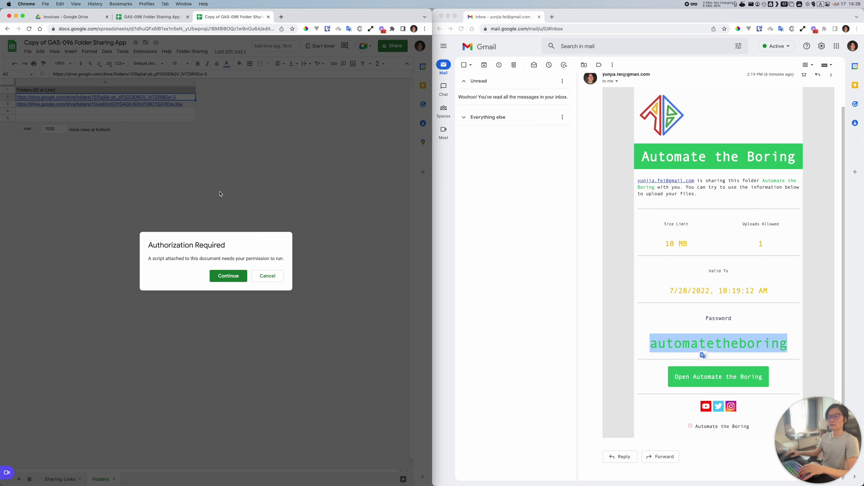
pyautogui.click(228, 276)
pyautogui.click(145, 272)
pyautogui.moveTo(146, 273); pyautogui.dragTo(287, 143)
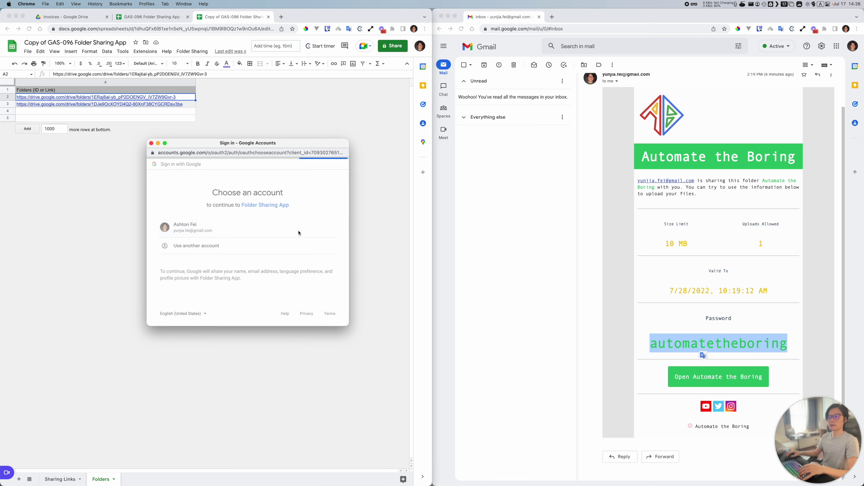
pyautogui.click(165, 266)
pyautogui.scroll(-2, 255, 281)
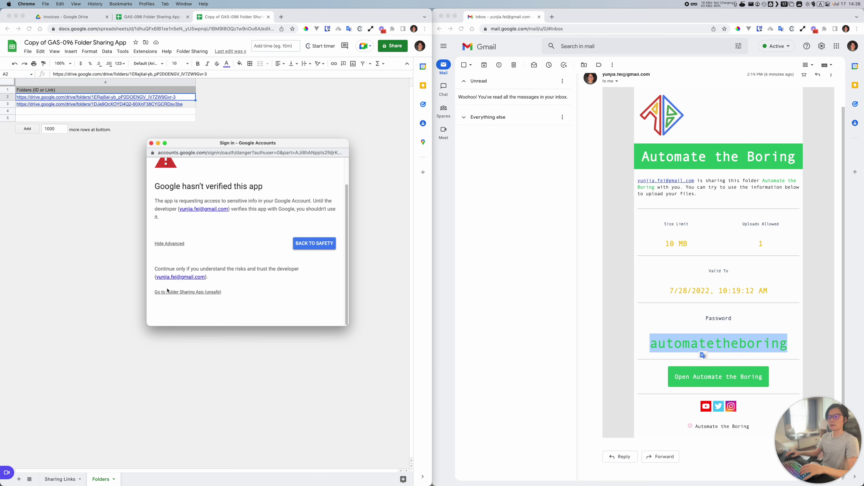
pyautogui.click(190, 293)
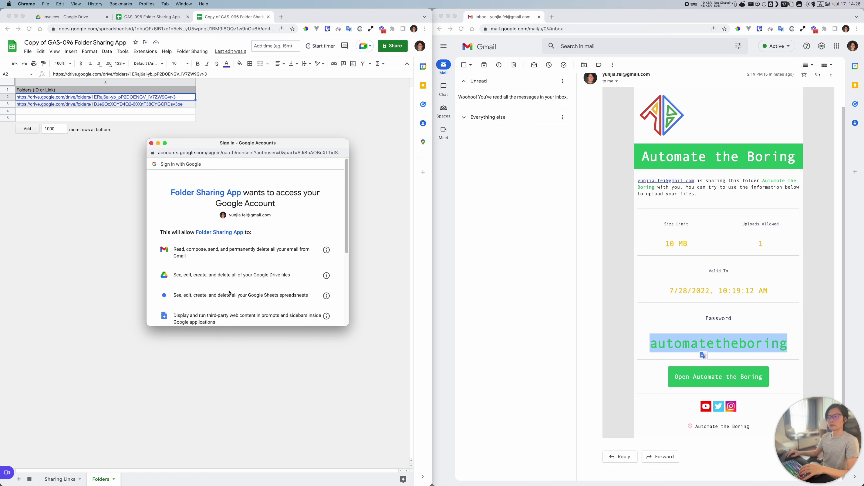
pyautogui.scroll(-5, 232, 286)
pyautogui.click(280, 284)
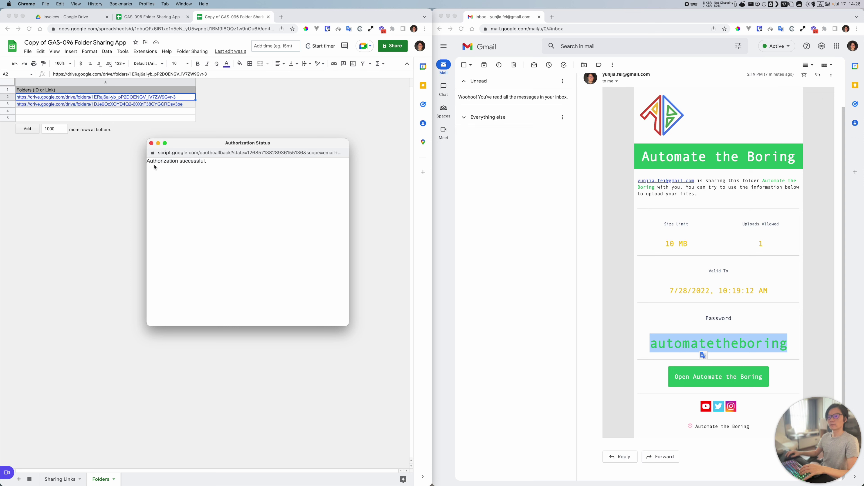
pyautogui.moveTo(154, 160); pyautogui.dragTo(227, 163)
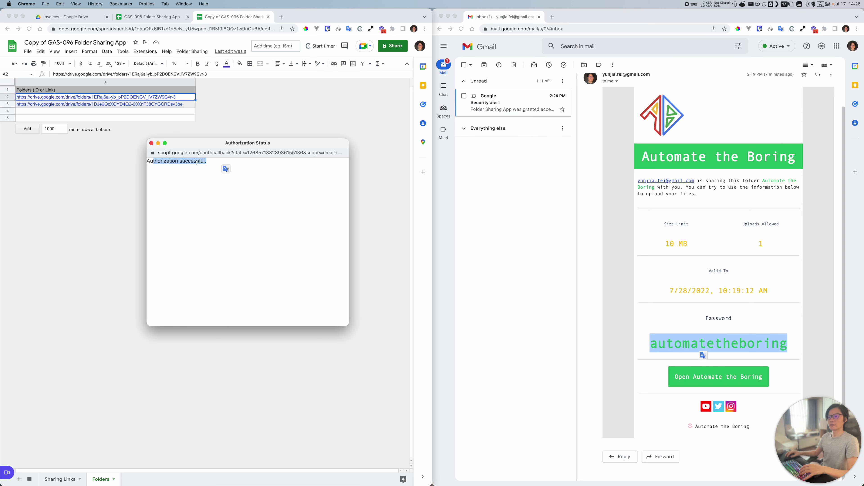
# Step: Dismiss the status window, launch Folder Sharing, and clear the A2 and A3 folder links
pyautogui.click(151, 143)
pyautogui.click(192, 51)
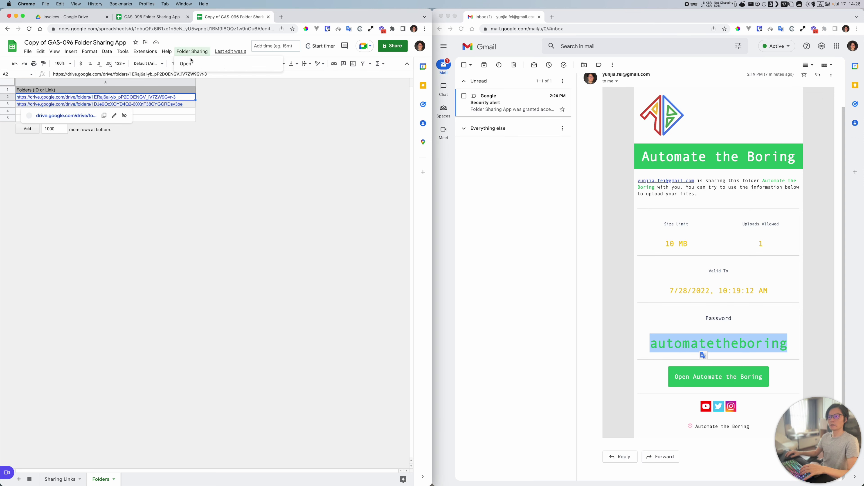
pyautogui.click(187, 63)
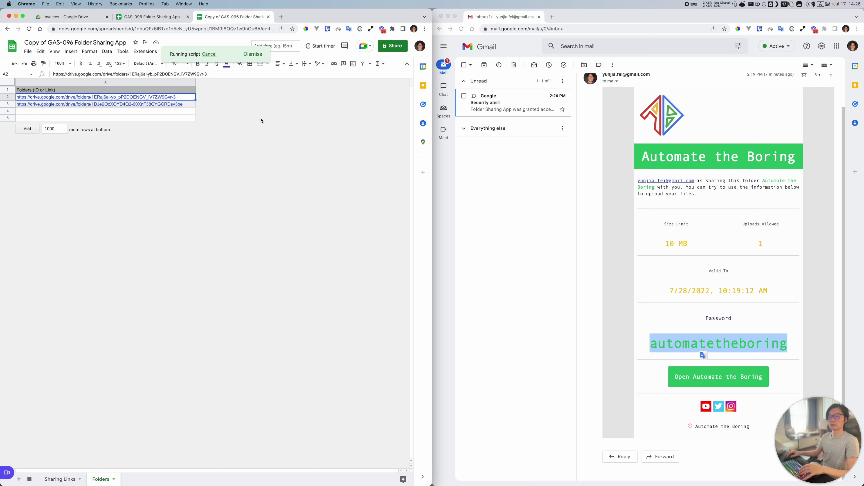
pyautogui.moveTo(192, 97); pyautogui.dragTo(185, 104)
pyautogui.press('Delete')
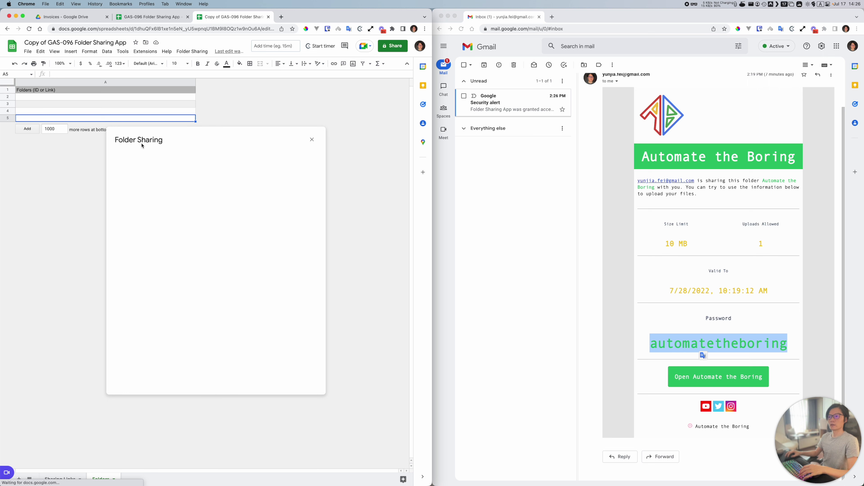
# Step: See the Folder to Share list show 'No data available' and close the dialog
pyautogui.click(147, 239)
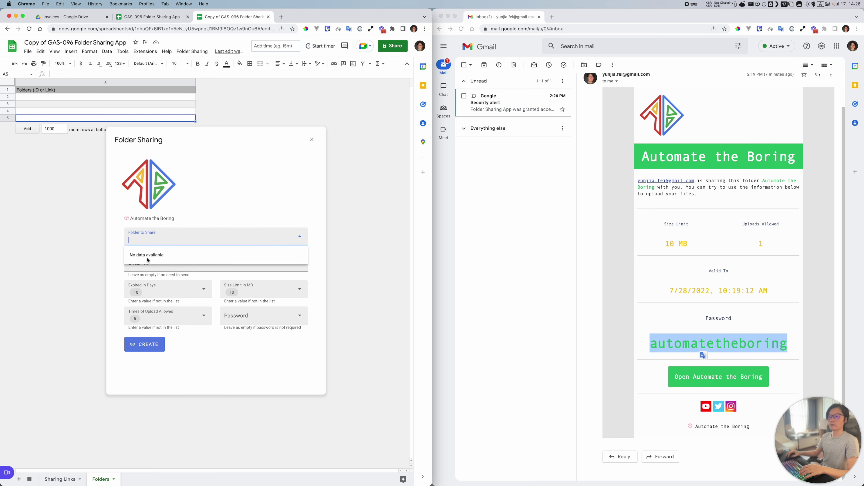
pyautogui.click(311, 141)
pyautogui.click(71, 102)
# Step: Paste the Invoices folder URL into A2 and trim it to just the folder ID
pyautogui.click(70, 99)
pyautogui.click(86, 17)
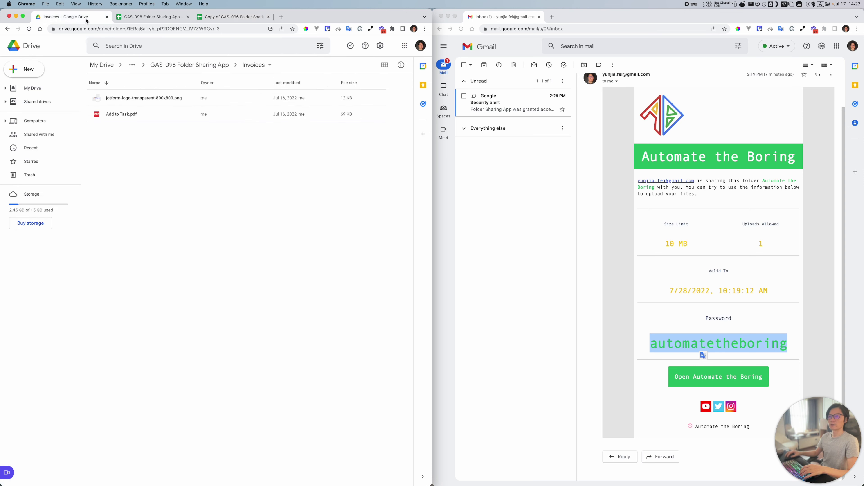
pyautogui.click(229, 29)
pyautogui.press('super+c')
pyautogui.click(231, 16)
pyautogui.doubleClick(70, 99)
pyautogui.press('super+v')
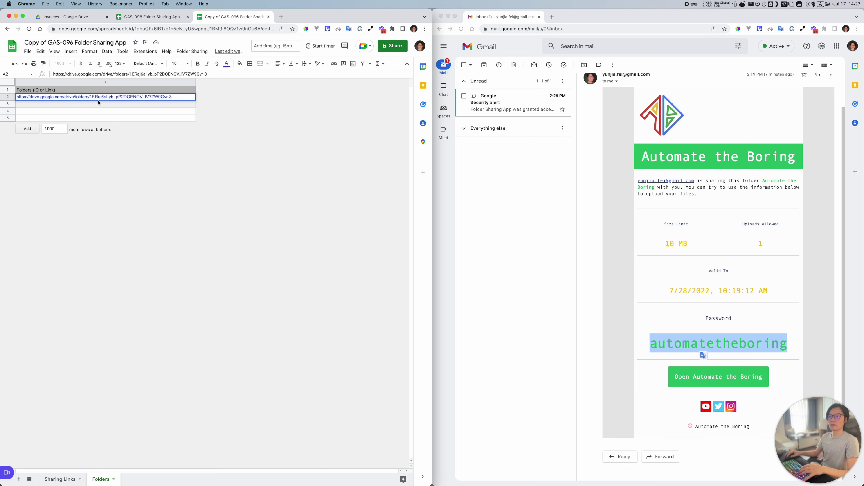
pyautogui.moveTo(90, 97); pyautogui.dragTo(1, 91)
pyautogui.press('BackSpace')
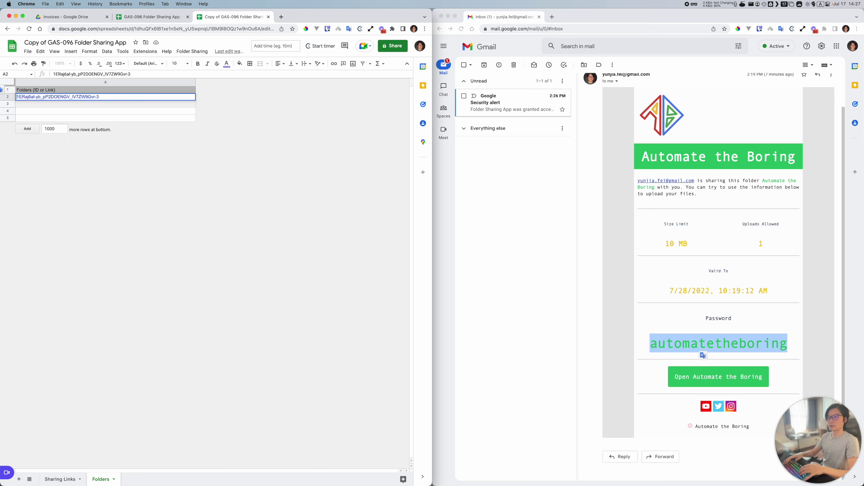
pyautogui.press('Return')
# Step: Copy the Automate the Boring folder's Drive link and paste it into A3
pyautogui.click(154, 18)
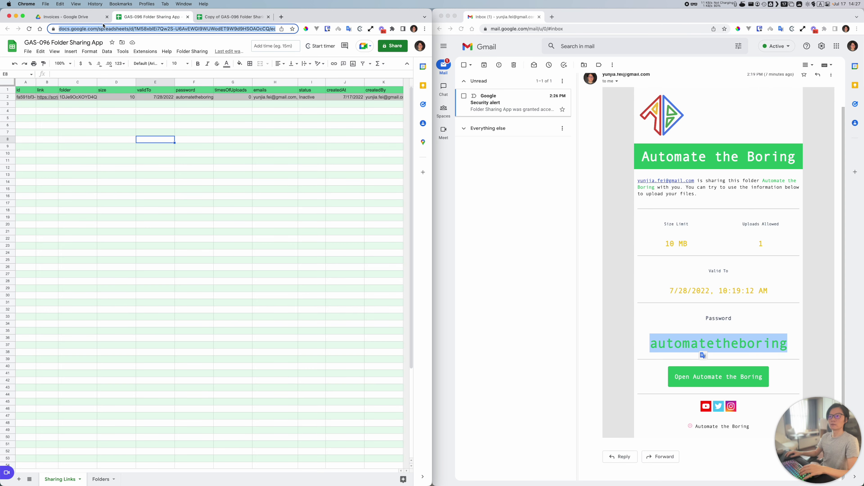
pyautogui.click(73, 17)
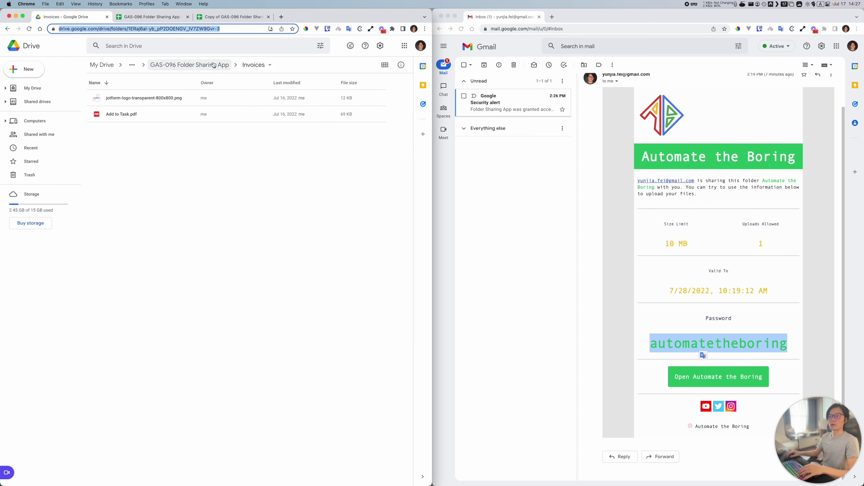
pyautogui.click(184, 65)
pyautogui.click(116, 115)
pyautogui.doubleClick(116, 115)
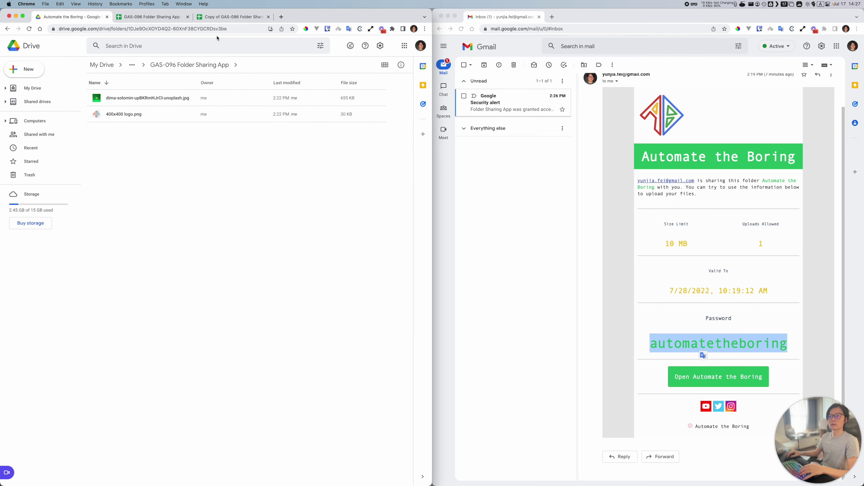
pyautogui.press('super+l')
pyautogui.press('super+3')
pyautogui.press('Down')
pyautogui.click(211, 51)
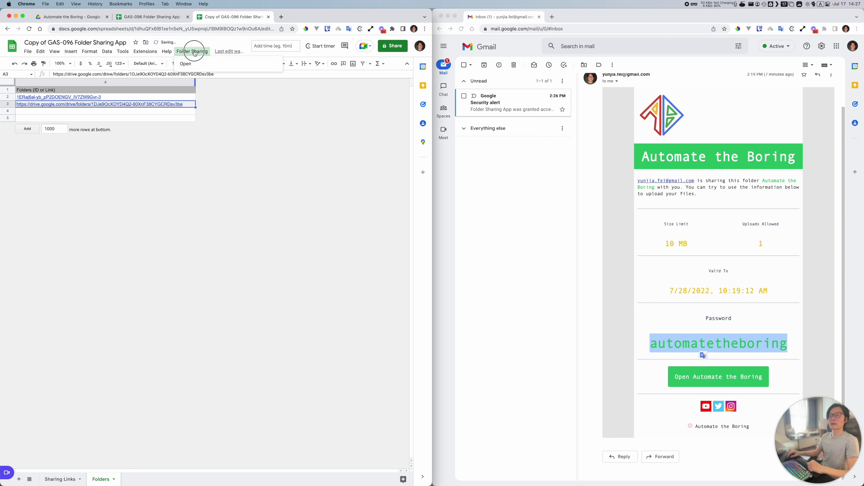
# Step: Launch Folder Sharing and choose Invoices as the folder to share
pyautogui.click(192, 63)
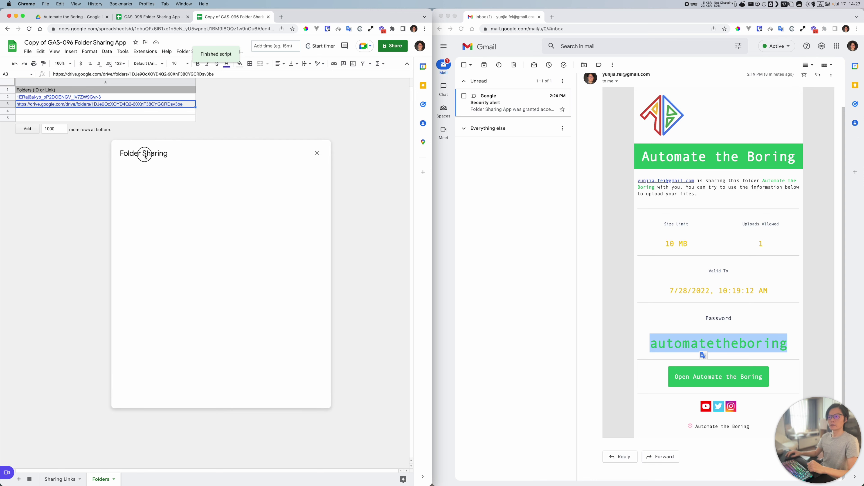
pyautogui.click(218, 248)
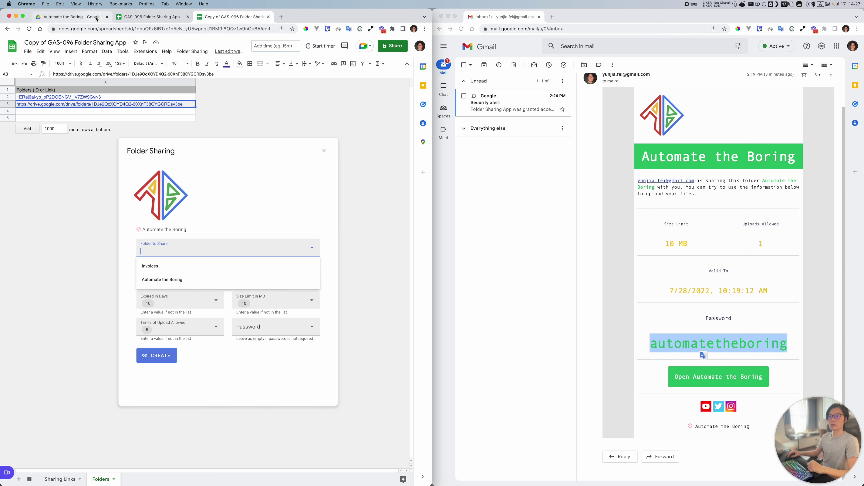
pyautogui.click(72, 17)
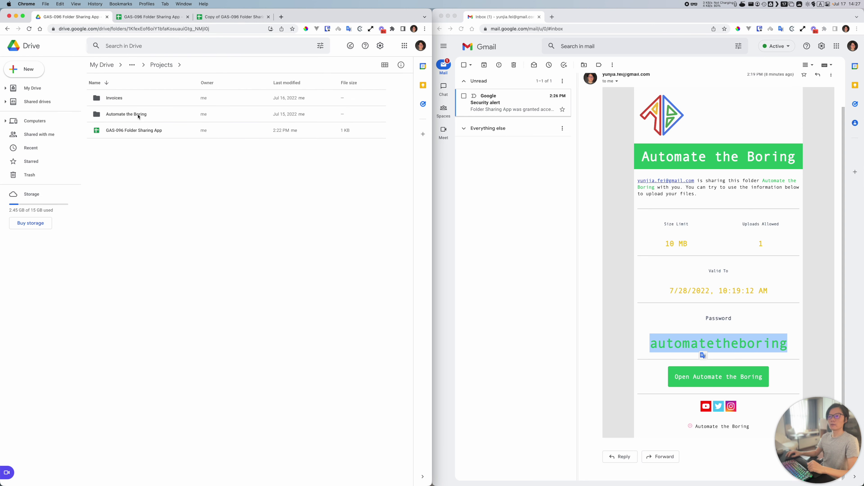
pyautogui.click(218, 17)
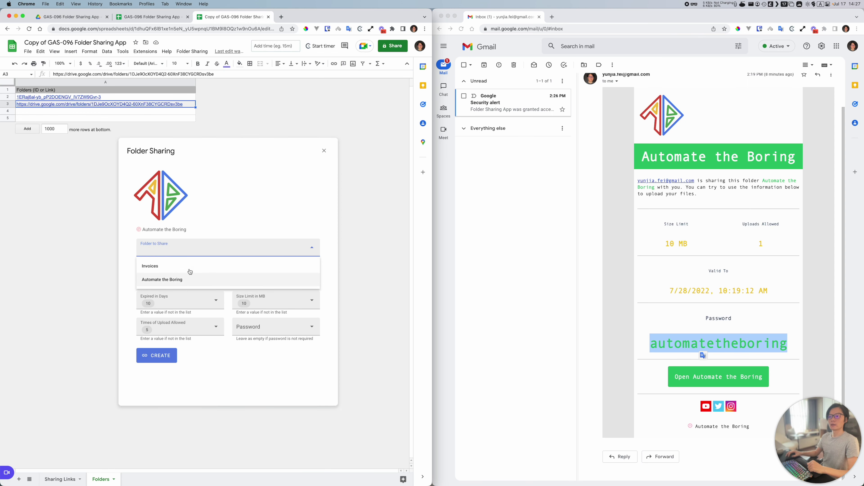
pyautogui.click(150, 269)
# Step: Enter the recipient's e-mail and an upload password, then create the sharing link
pyautogui.click(174, 276)
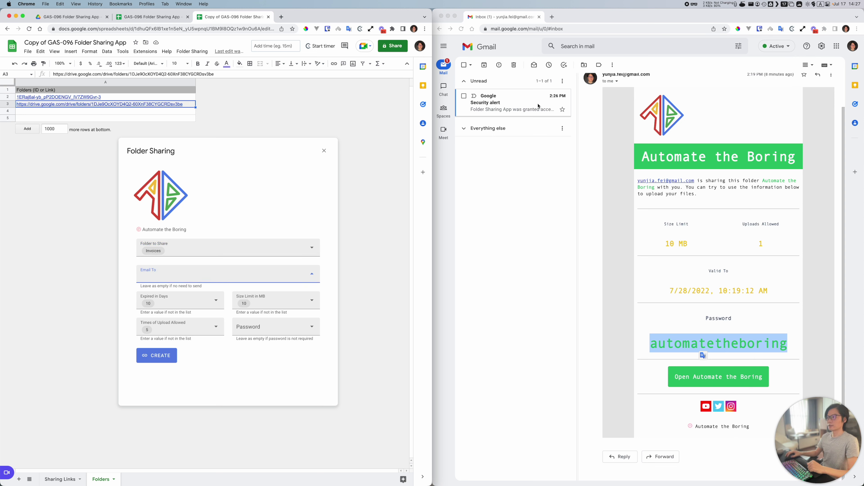
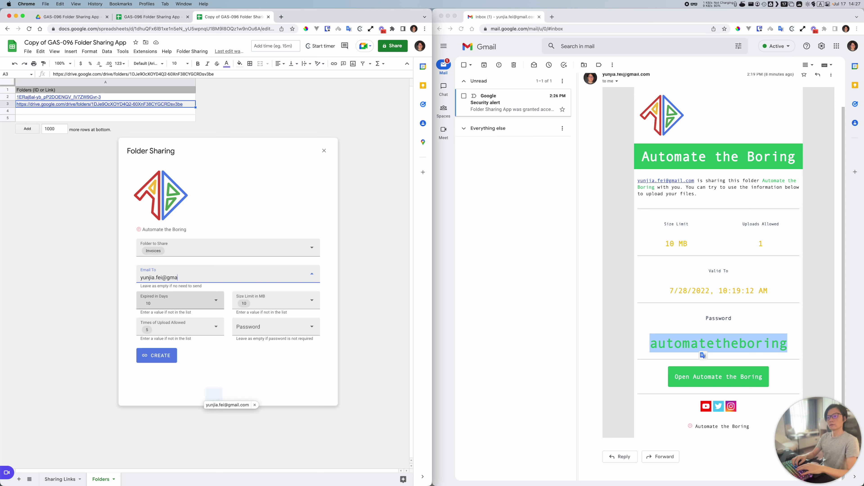
pyautogui.press('Return')
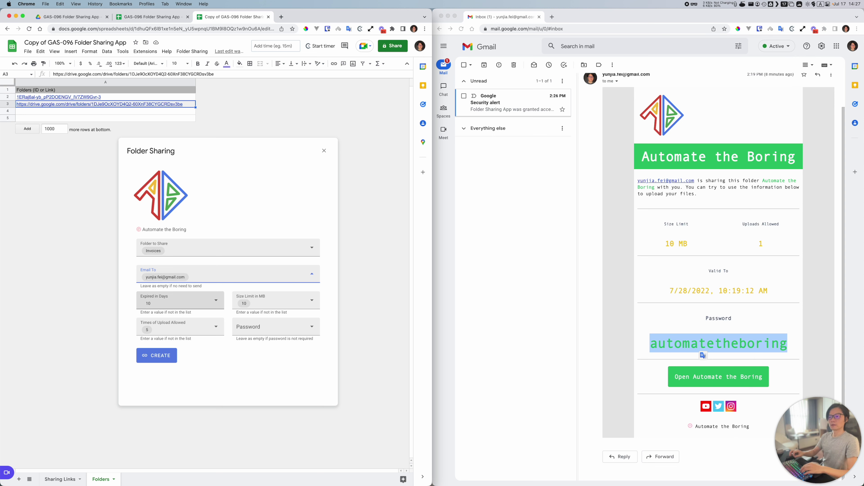
pyautogui.click(292, 327)
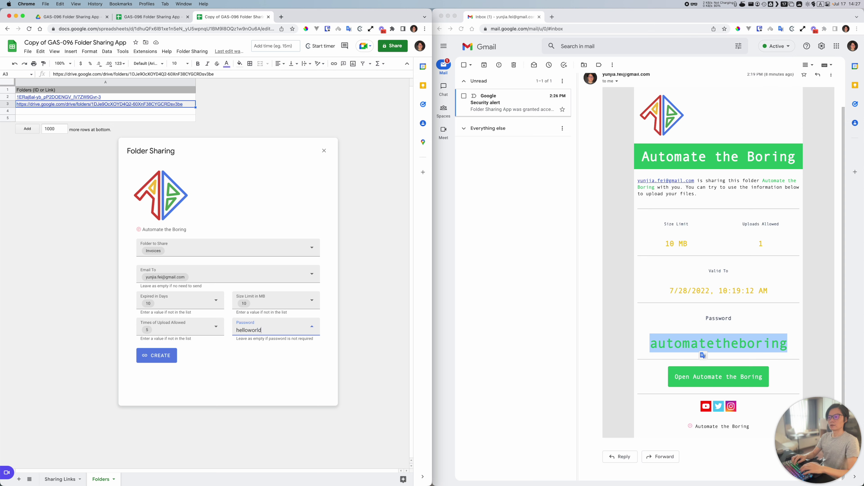
pyautogui.press('Return')
pyautogui.click(167, 356)
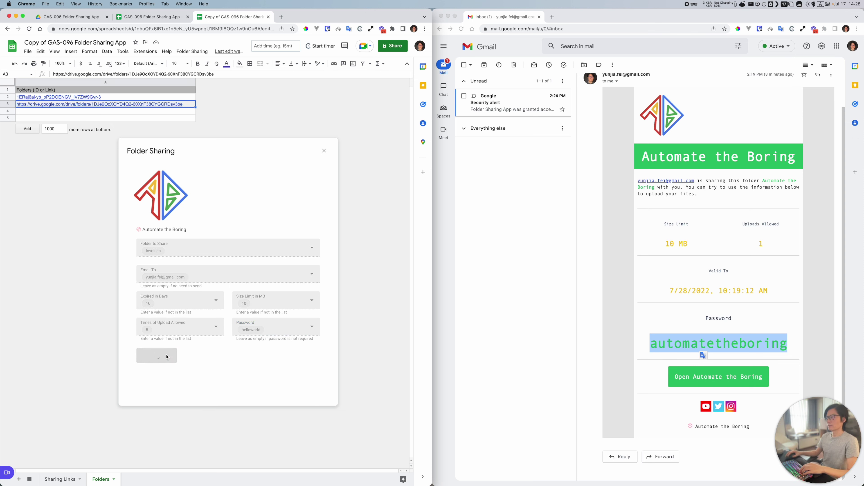
# Step: Dismiss the success message and dialog, then review row 3 on Sharing Links: valid to 7/28/2022
pyautogui.click(291, 302)
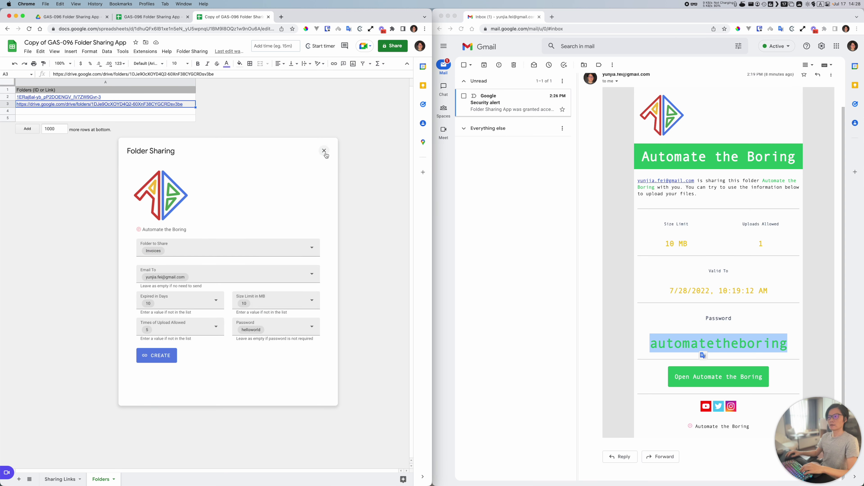
pyautogui.click(323, 151)
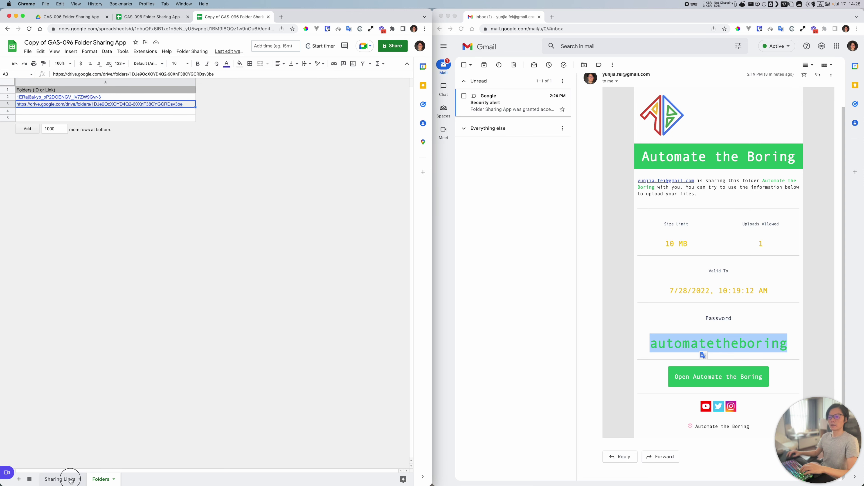
pyautogui.click(67, 478)
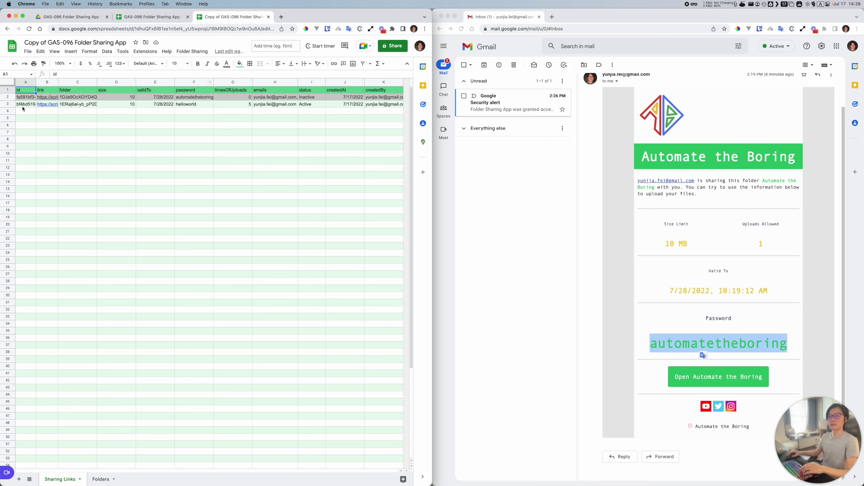
pyautogui.click(146, 103)
pyautogui.click(8, 105)
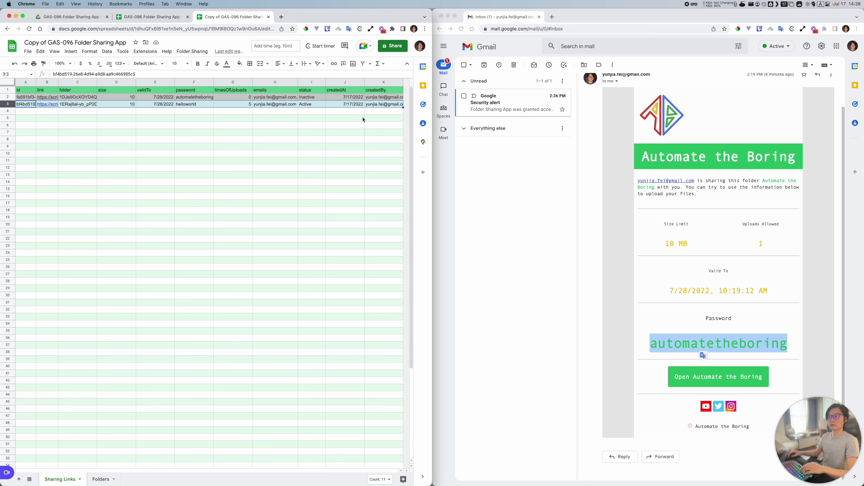
pyautogui.click(345, 105)
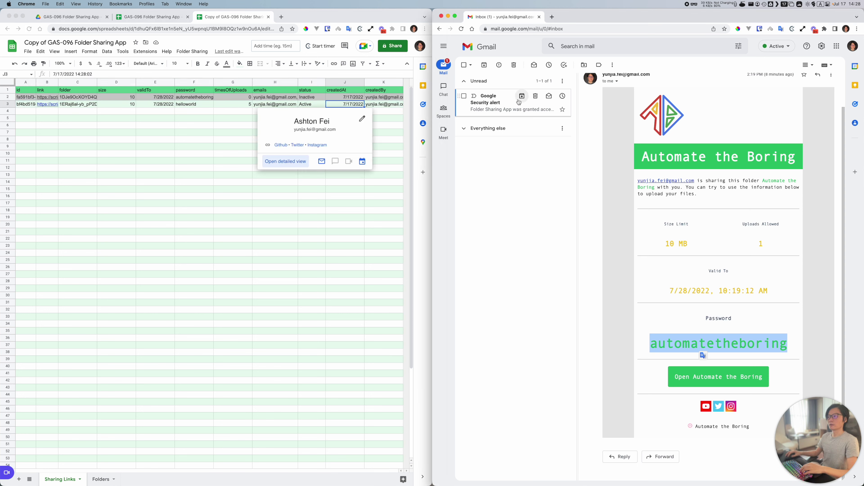
pyautogui.click(534, 102)
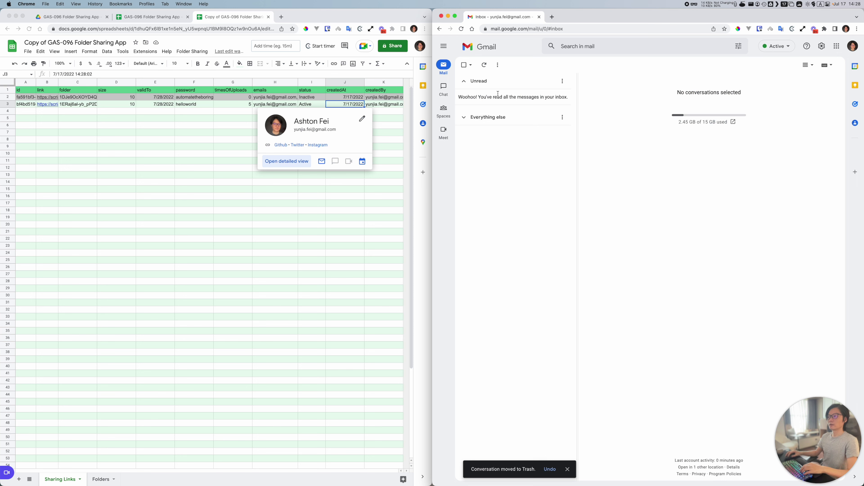
# Step: Open the 'You've been Shared to Folder Invoices' email and check its password
pyautogui.click(493, 98)
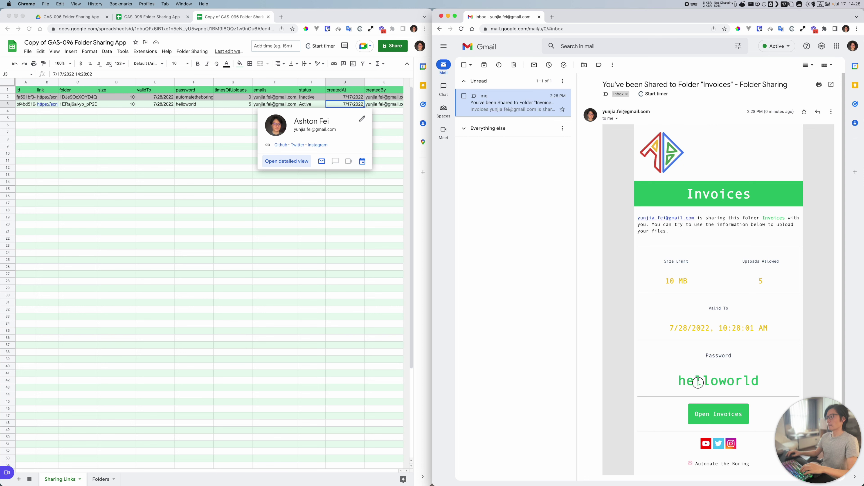
pyautogui.doubleClick(698, 382)
pyautogui.click(639, 286)
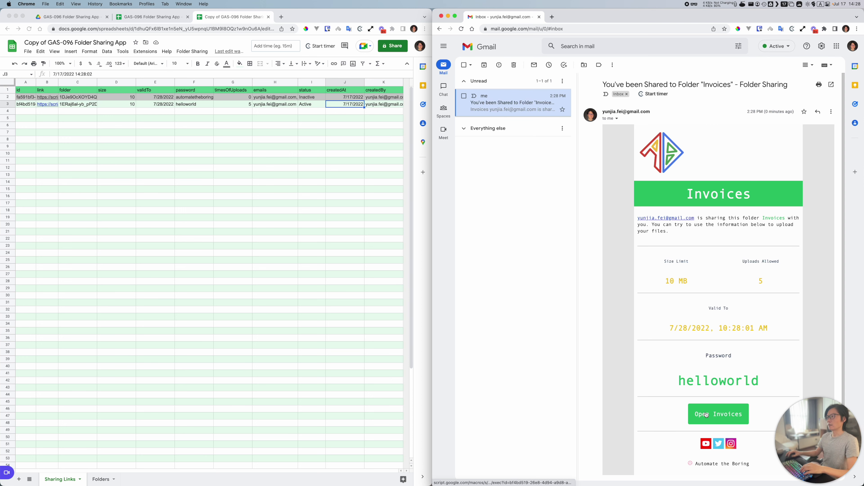
# Step: Follow the email's Open Invoices link, close the upload tab, and return to the spreadsheet
pyautogui.click(706, 415)
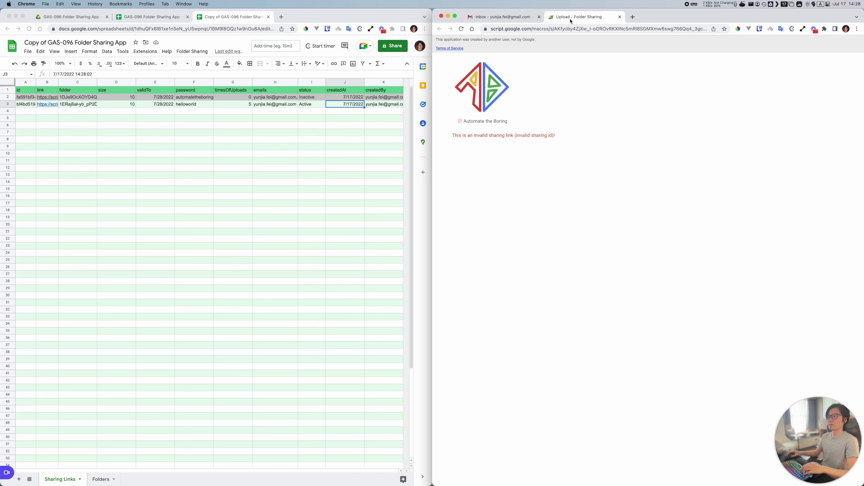
pyautogui.press('super+w')
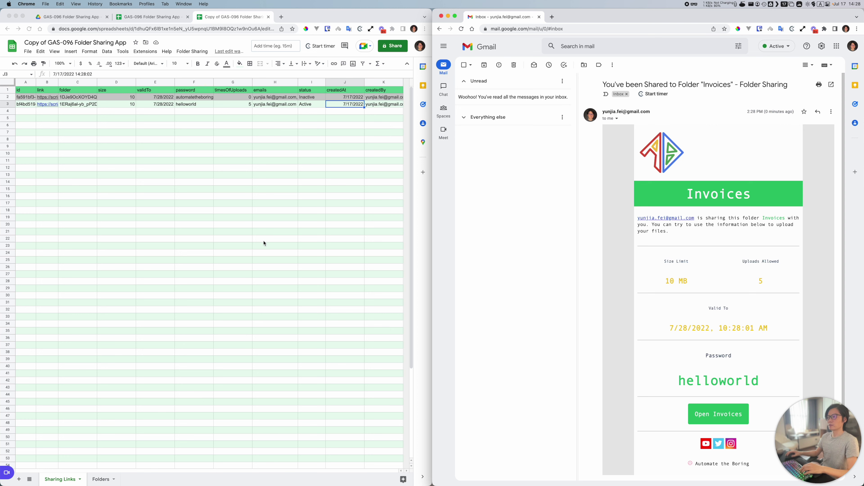
pyautogui.press('super+grave')
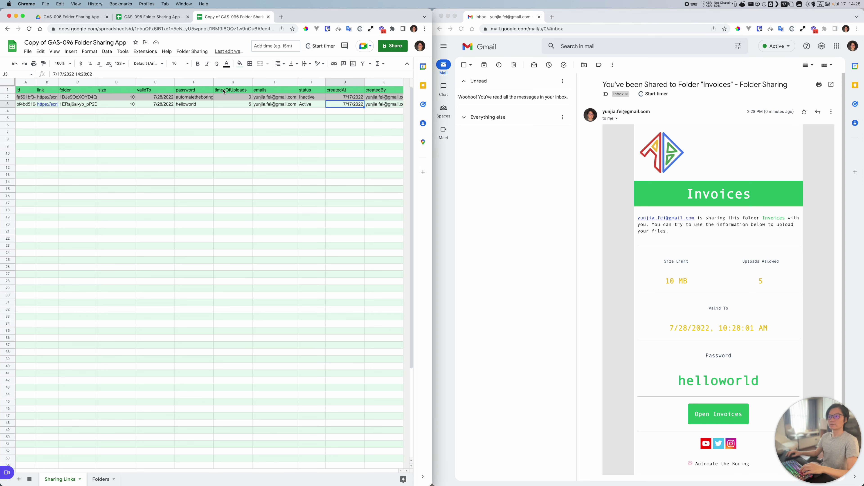
# Step: Reopen the Invoices upload page from the sharing link in cell B3
pyautogui.click(30, 107)
pyautogui.click(48, 105)
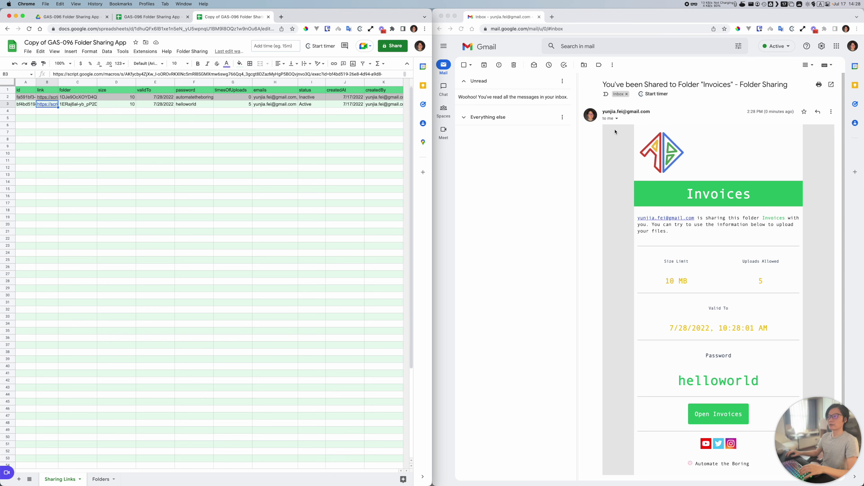
pyautogui.click(718, 414)
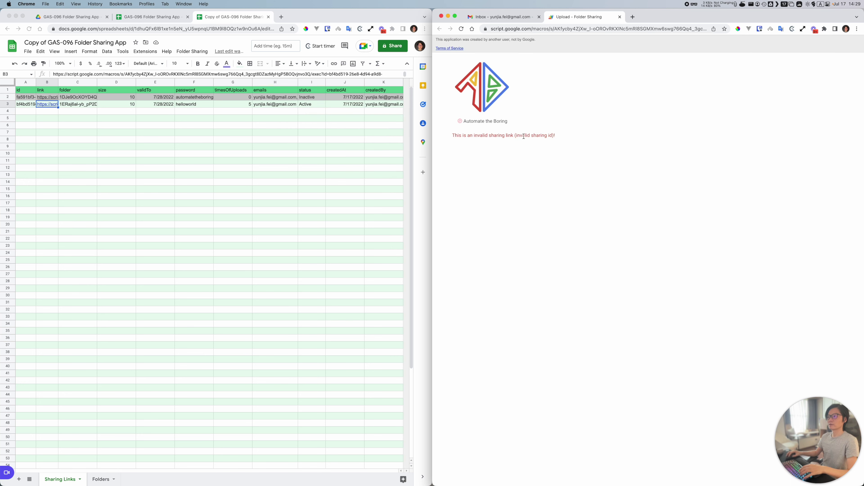
# Step: Inspect the 'invalid sharing link (invalid sharing id)' error, then go back to the spreadsheet
pyautogui.doubleClick(523, 136)
pyautogui.moveTo(553, 136); pyautogui.dragTo(506, 135)
pyautogui.click(521, 180)
pyautogui.moveTo(449, 138); pyautogui.dragTo(565, 138)
pyautogui.click(623, 143)
pyautogui.click(145, 141)
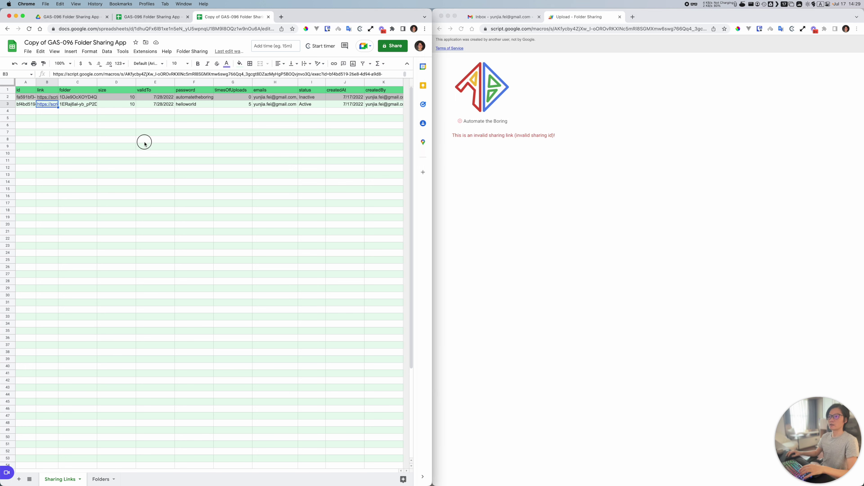
pyautogui.click(186, 51)
# Step: Open the spreadsheet's Apps Script project from Extensions and compare it with the open spreadsheet tabs
pyautogui.moveTo(145, 51)
pyautogui.click(154, 86)
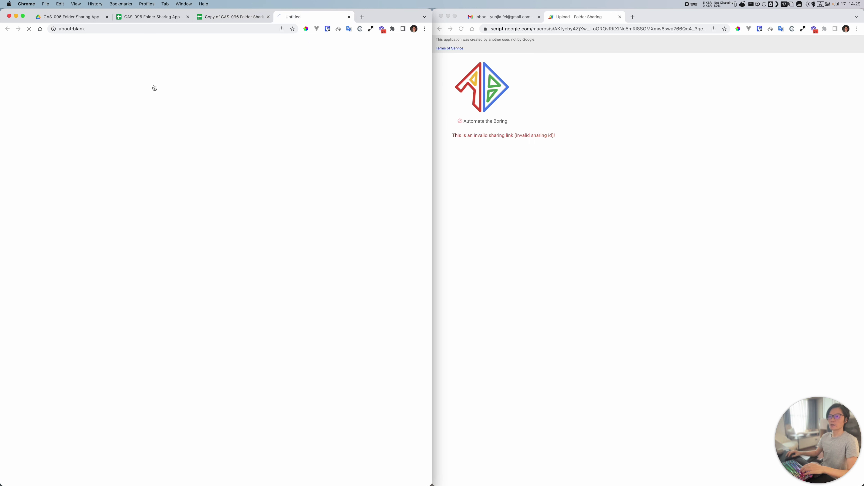
pyautogui.click(225, 17)
pyautogui.click(307, 19)
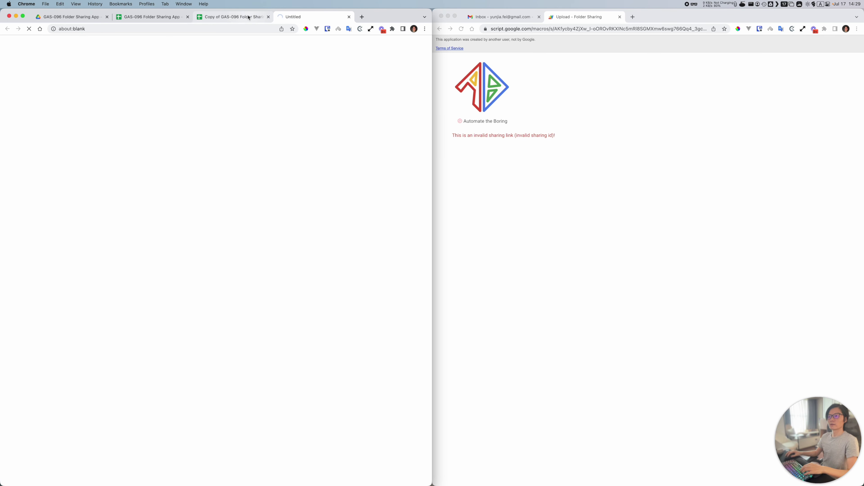
pyautogui.click(603, 29)
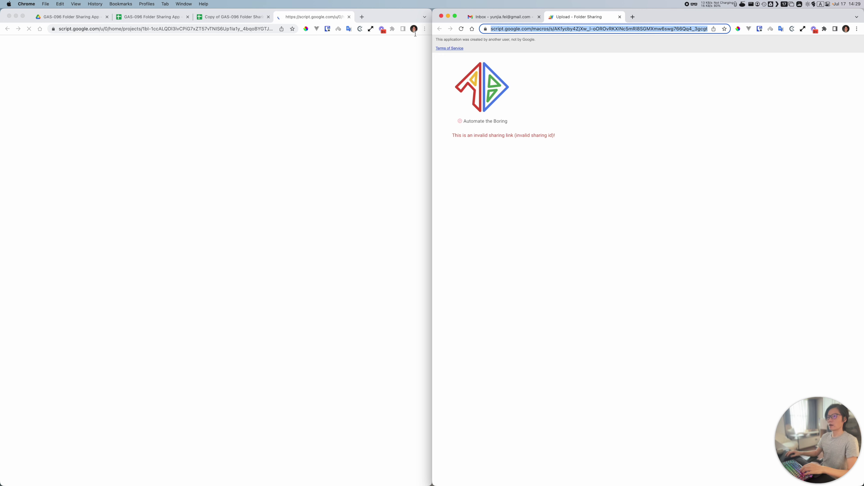
pyautogui.click(184, 20)
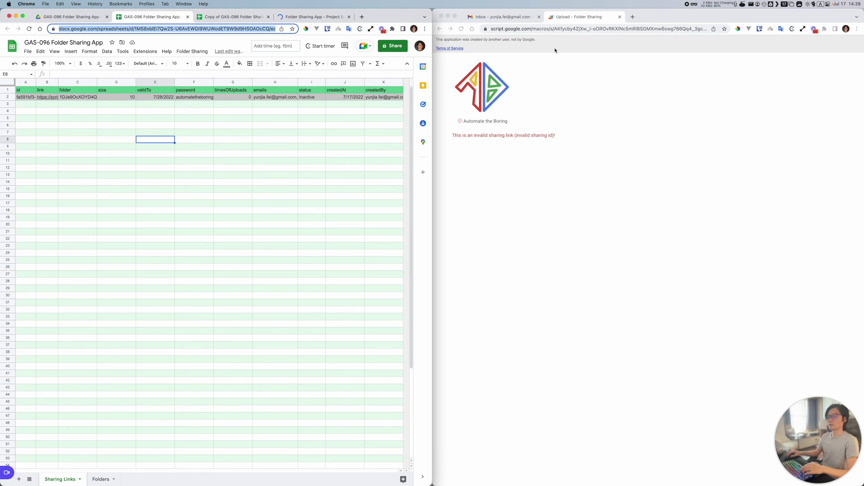
pyautogui.click(666, 29)
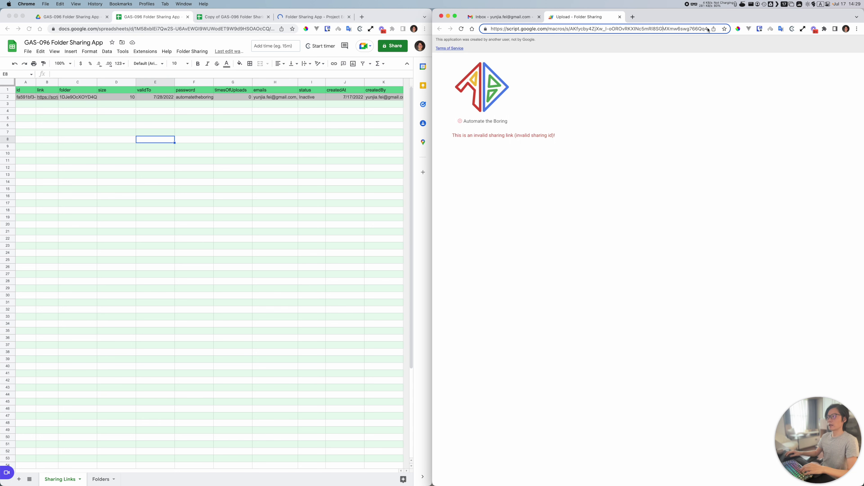
pyautogui.click(293, 17)
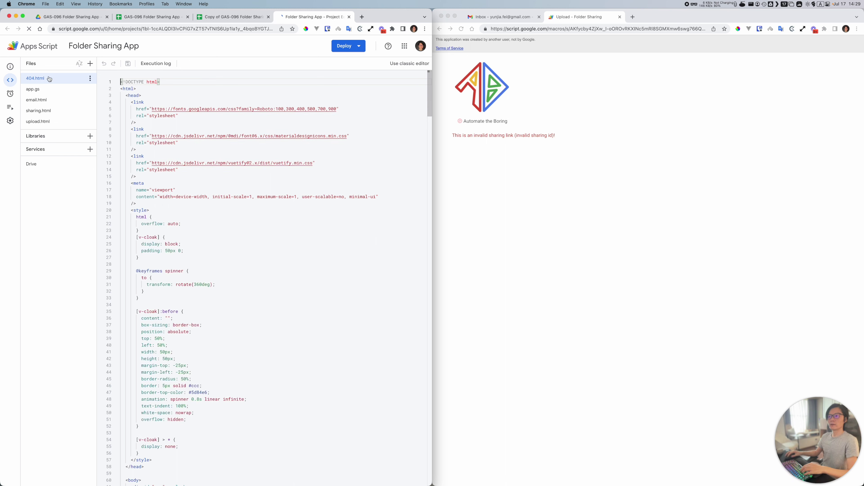
# Step: Review app.gs CONFIG: ENDPOINT URL, NAME, and the 'Sharing Links' and 'Folders' sheet names
pyautogui.click(40, 88)
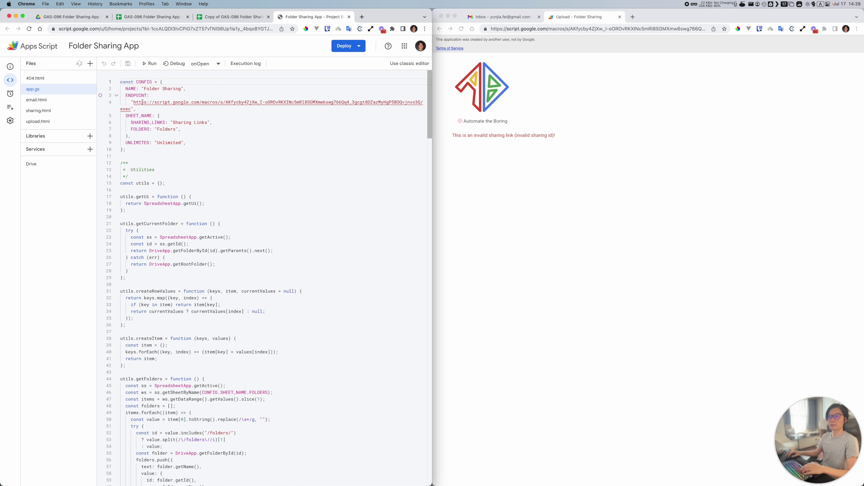
pyautogui.doubleClick(133, 96)
pyautogui.moveTo(134, 102)
pyautogui.mouseDown()
pyautogui.moveTo(130, 110)
pyautogui.moveTo(138, 112)
pyautogui.mouseUp()
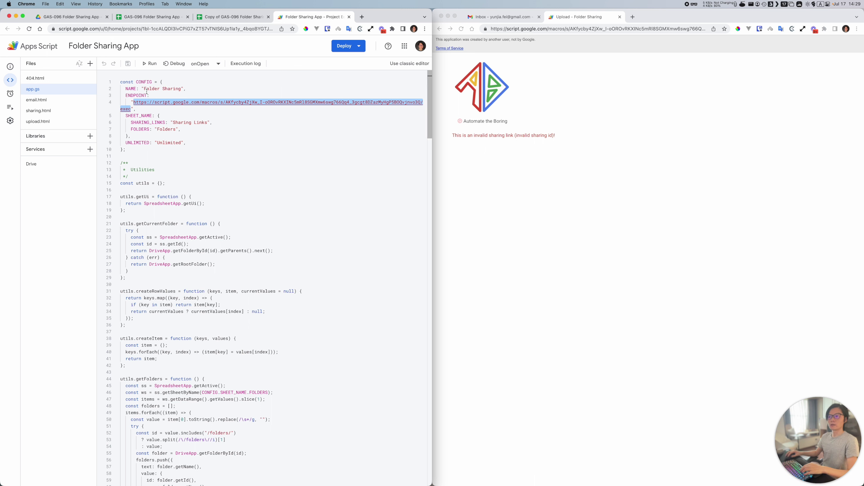
pyautogui.doubleClick(132, 88)
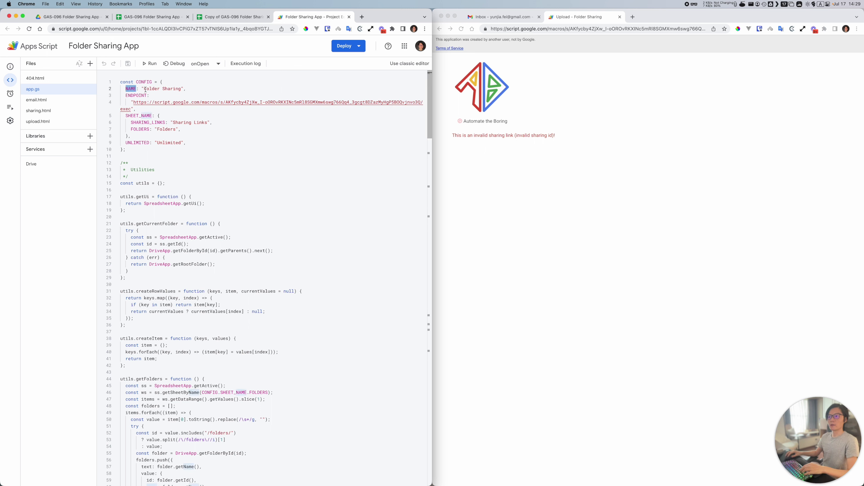
pyautogui.doubleClick(147, 122)
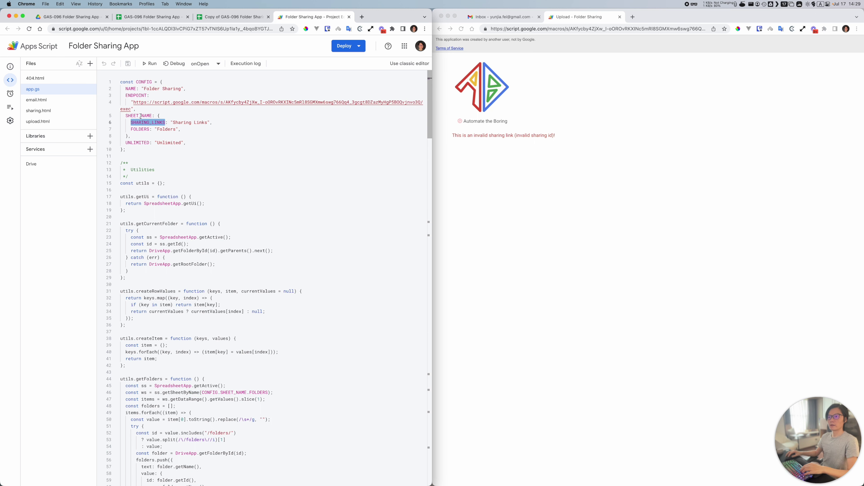
pyautogui.click(235, 17)
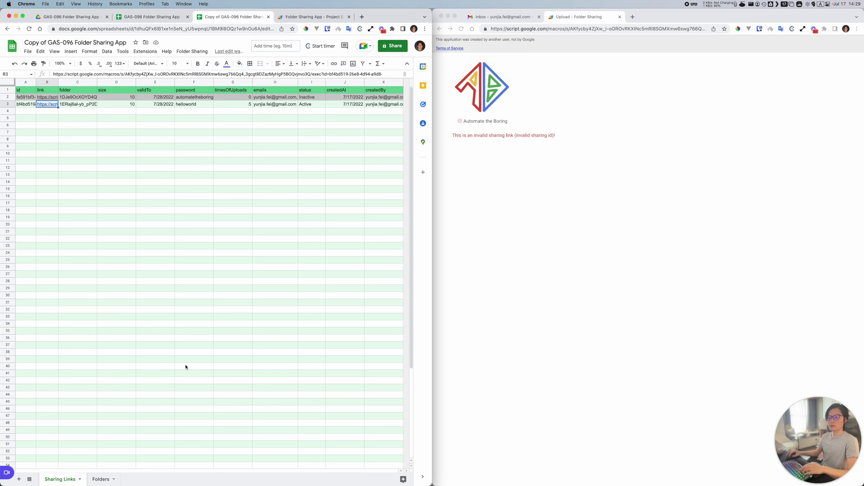
pyautogui.click(314, 17)
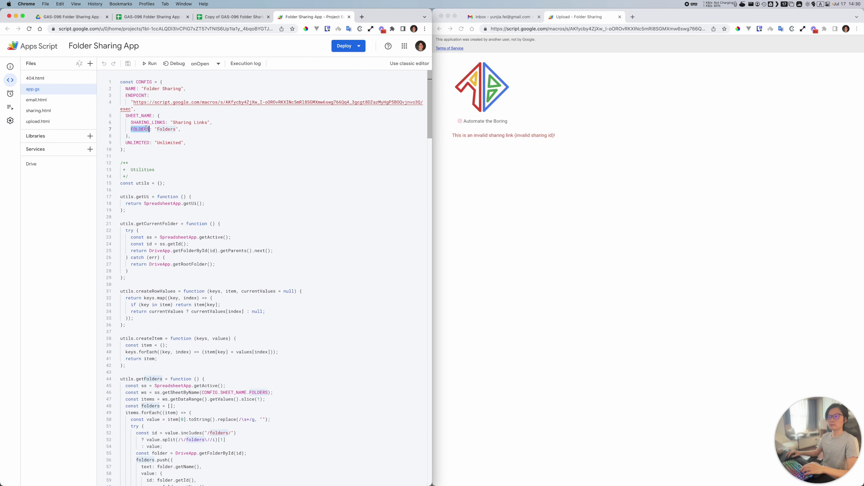
pyautogui.moveTo(173, 123); pyautogui.dragTo(200, 123)
pyautogui.doubleClick(168, 129)
pyautogui.click(238, 17)
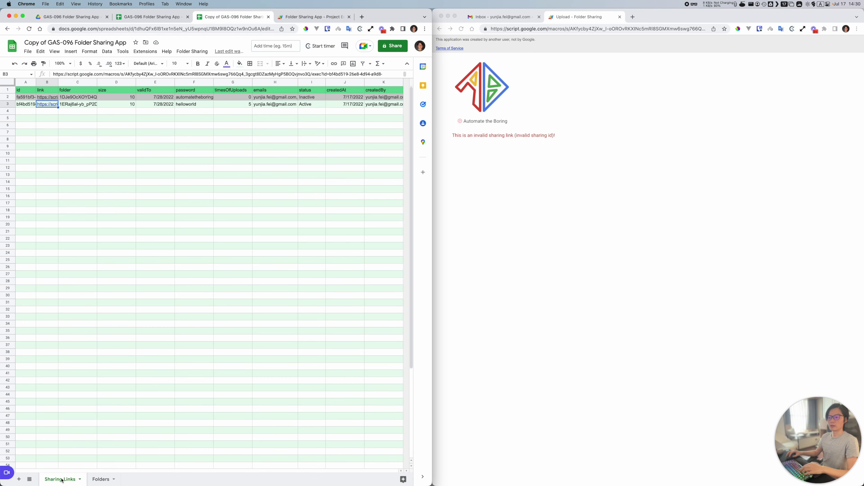
# Step: Check the Folders sheet, then review the UNLIMITED setting in app.gs
pyautogui.doubleClick(101, 479)
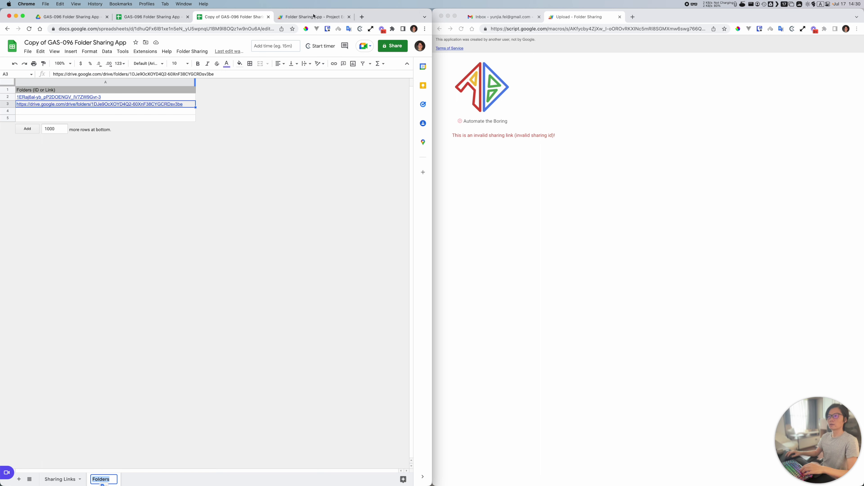
pyautogui.click(313, 17)
pyautogui.doubleClick(168, 143)
pyautogui.doubleClick(137, 143)
pyautogui.doubleClick(177, 142)
pyautogui.moveTo(204, 143); pyautogui.dragTo(107, 145)
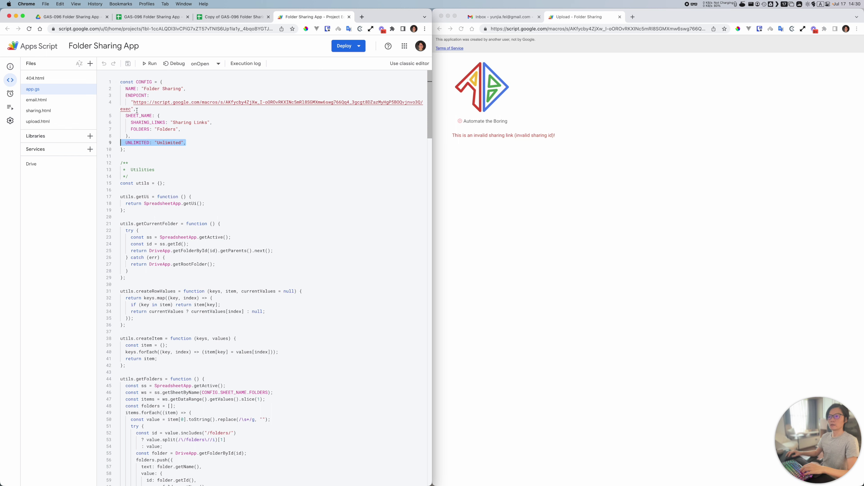
# Step: Start a new deployment from the Deploy menu
pyautogui.click(135, 102)
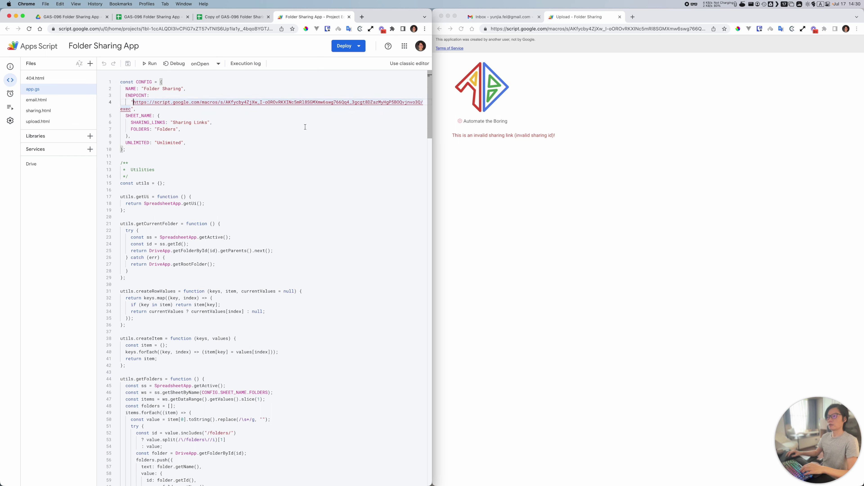
pyautogui.click(363, 47)
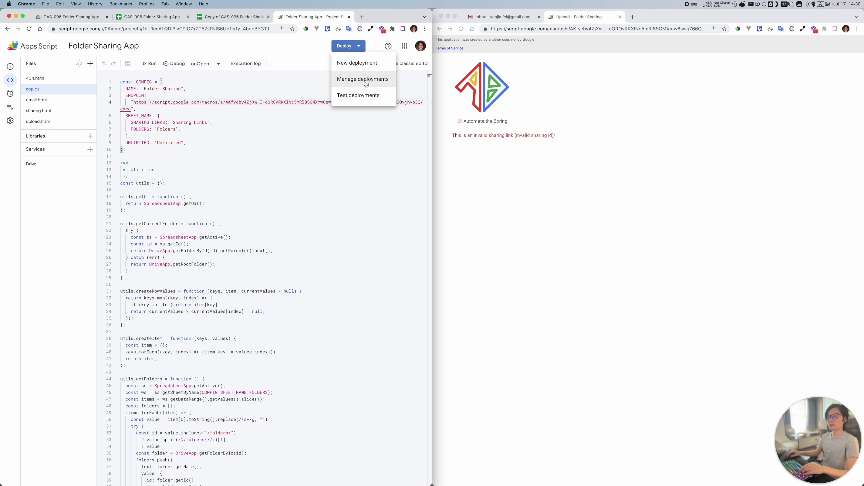
pyautogui.click(360, 63)
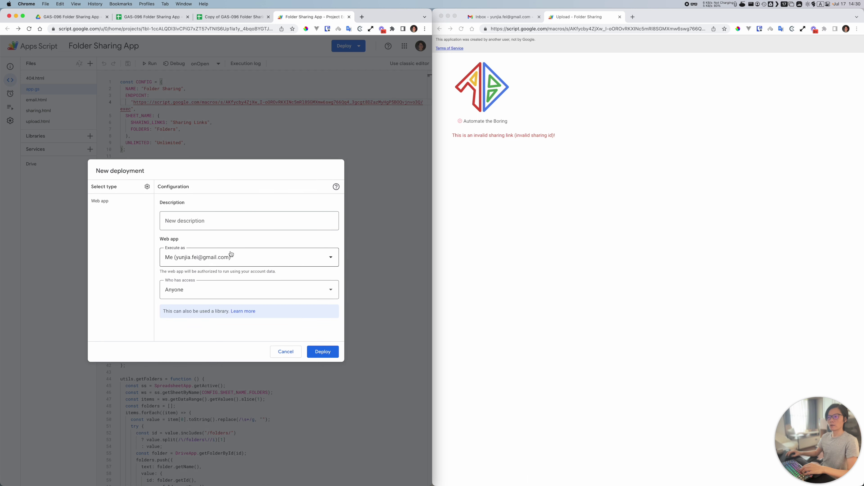
# Step: Give the web app deployment the description '1st release'
pyautogui.click(147, 187)
pyautogui.click(112, 202)
pyautogui.click(204, 222)
pyautogui.write('Test')
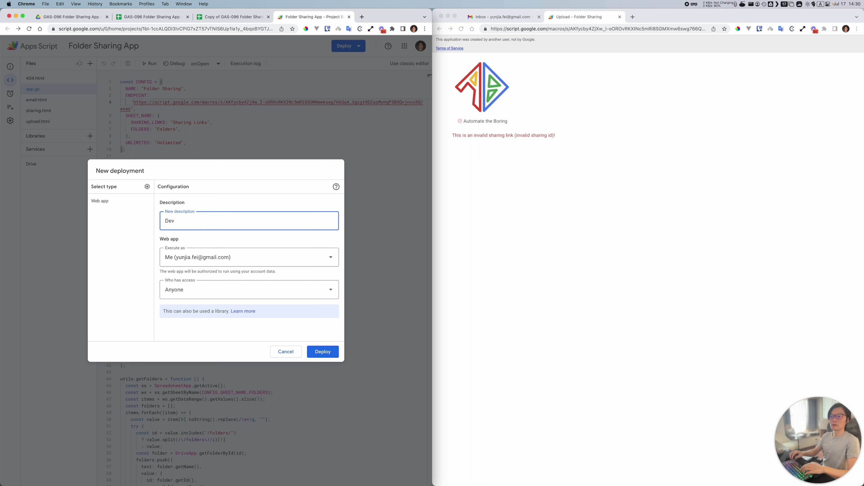
pyautogui.press('BackSpace')
pyautogui.press('BackSpace')
pyautogui.press('BackSpace')
pyautogui.press('BackSpace')
pyautogui.write('1st ')
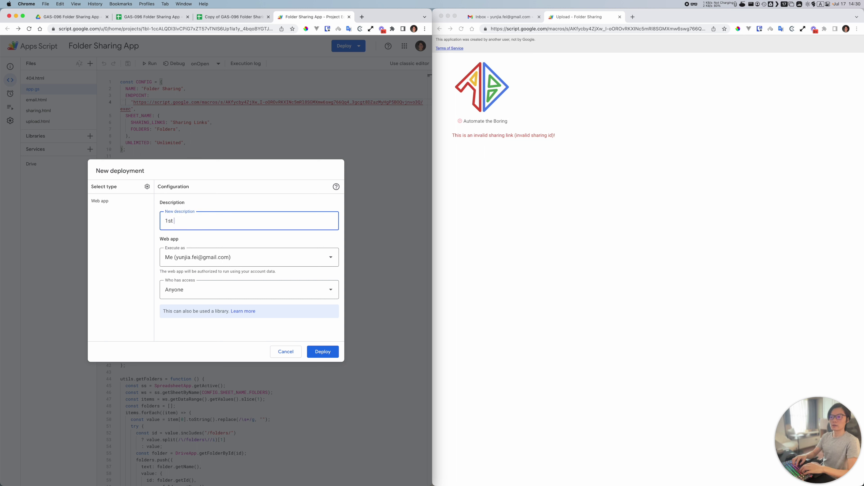
pyautogui.write('release')
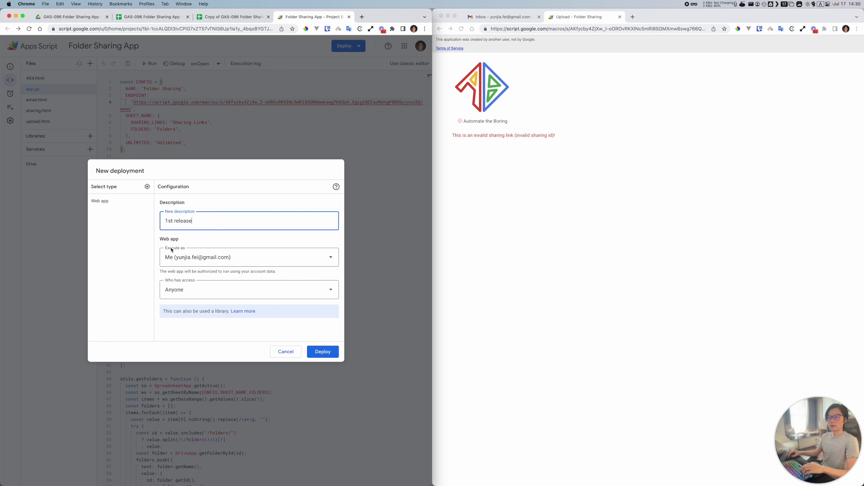
# Step: Deploy it executing as Me with access for Anyone, and copy the web app URL
pyautogui.click(172, 256)
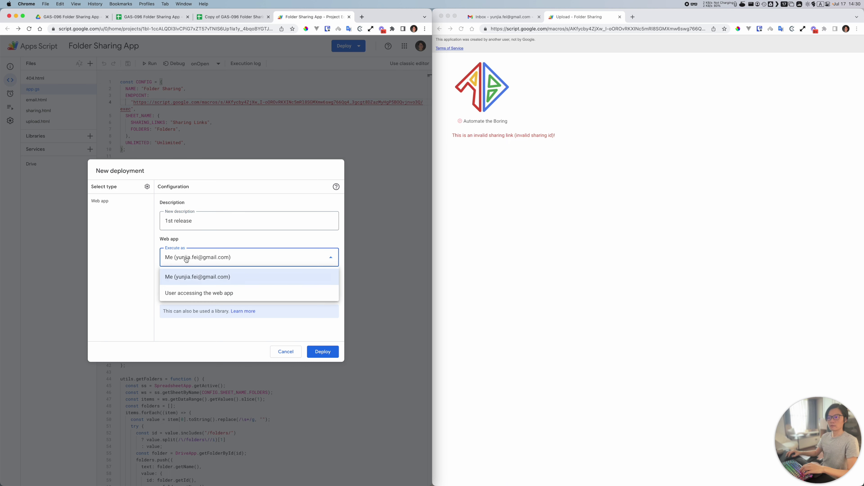
pyautogui.click(186, 278)
pyautogui.click(235, 291)
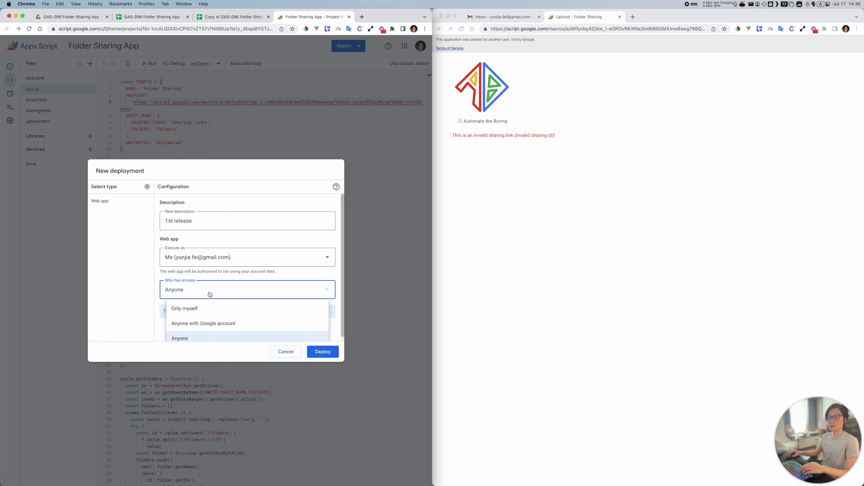
pyautogui.click(175, 336)
pyautogui.click(328, 351)
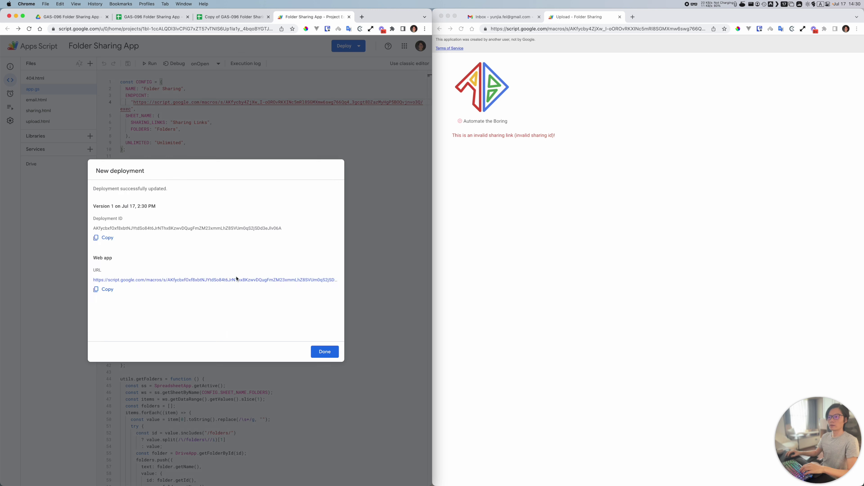
pyautogui.moveTo(96, 258); pyautogui.dragTo(131, 259)
pyautogui.click(105, 292)
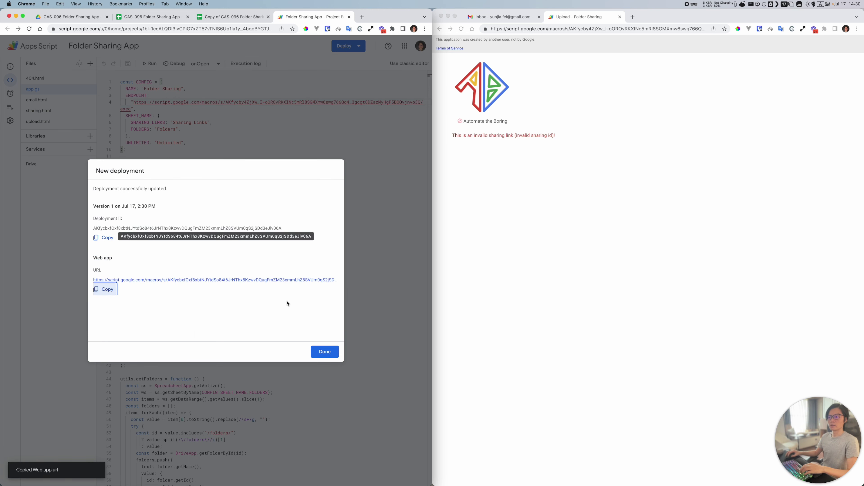
pyautogui.click(325, 352)
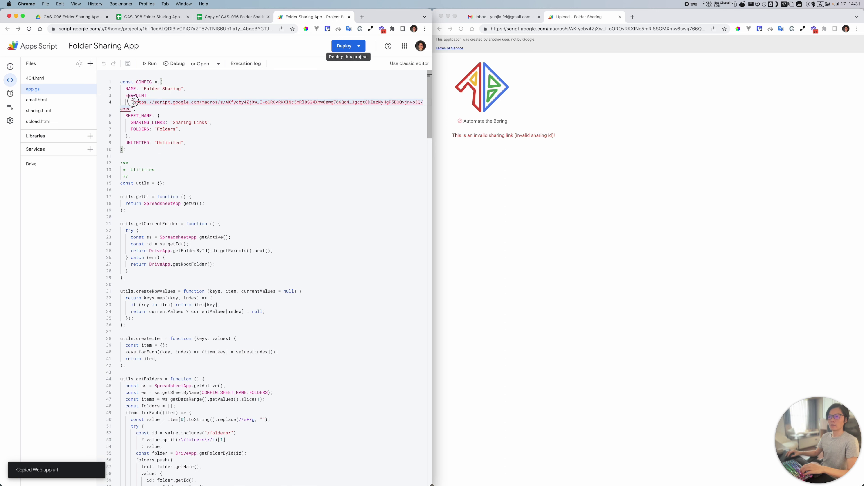
# Step: Replace the ENDPOINT URL in CONFIG with the new web app URL and save
pyautogui.moveTo(133, 102); pyautogui.dragTo(131, 109)
pyautogui.press('super+v')
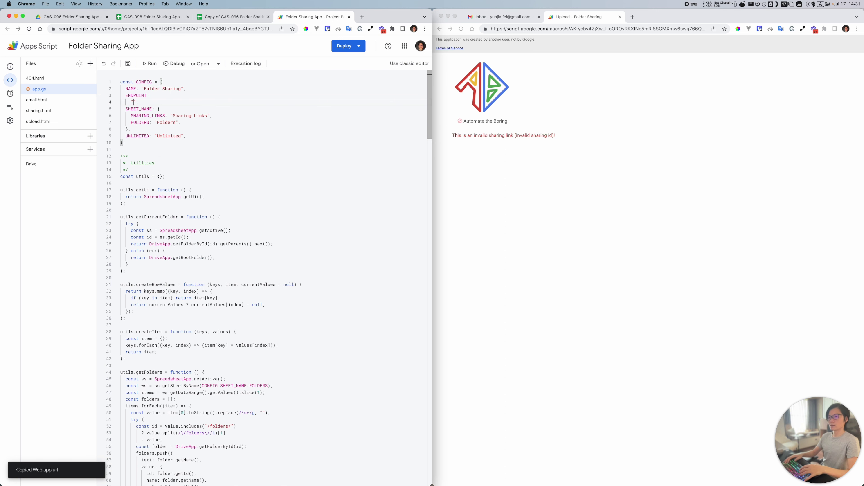
pyautogui.press('super+s')
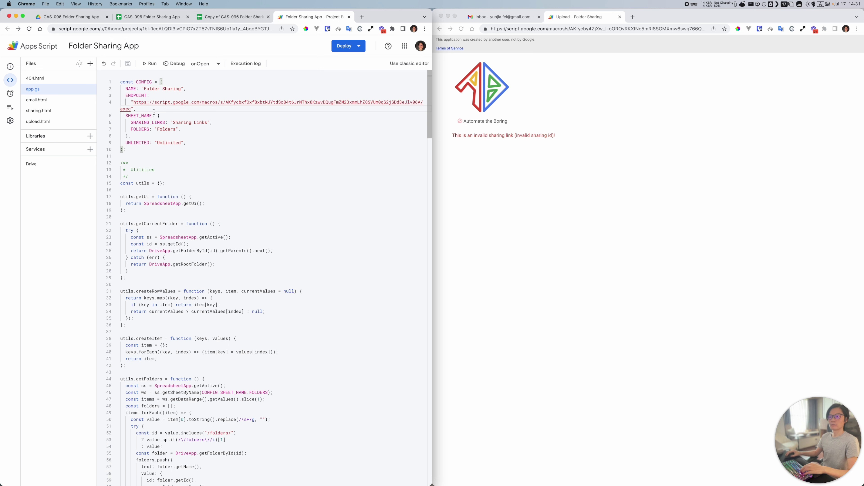
# Step: Open Manage deployments from the Deploy menu
pyautogui.click(350, 46)
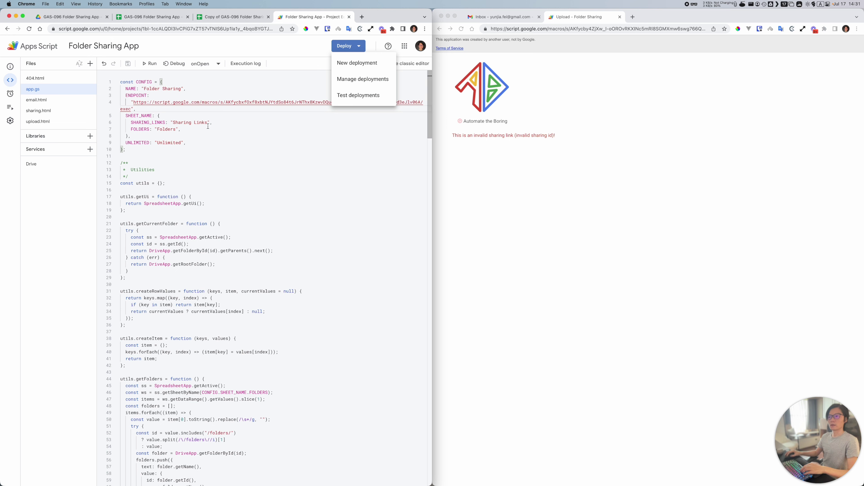
pyautogui.click(187, 117)
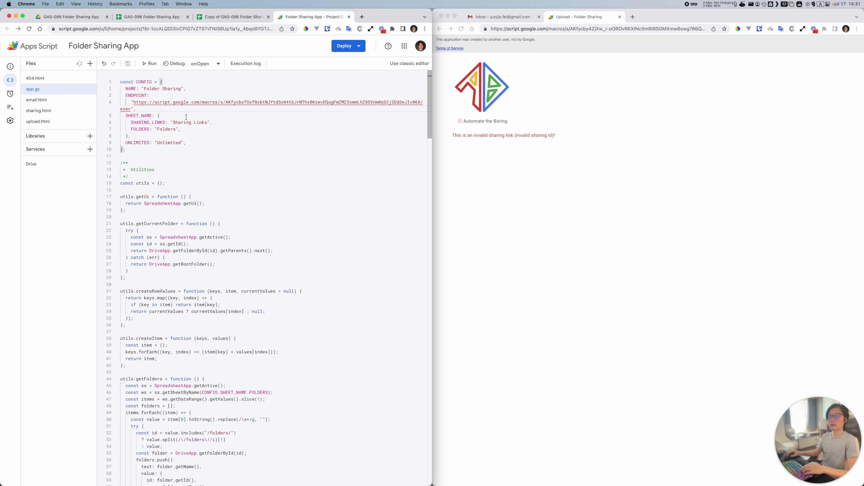
pyautogui.click(361, 50)
pyautogui.click(363, 83)
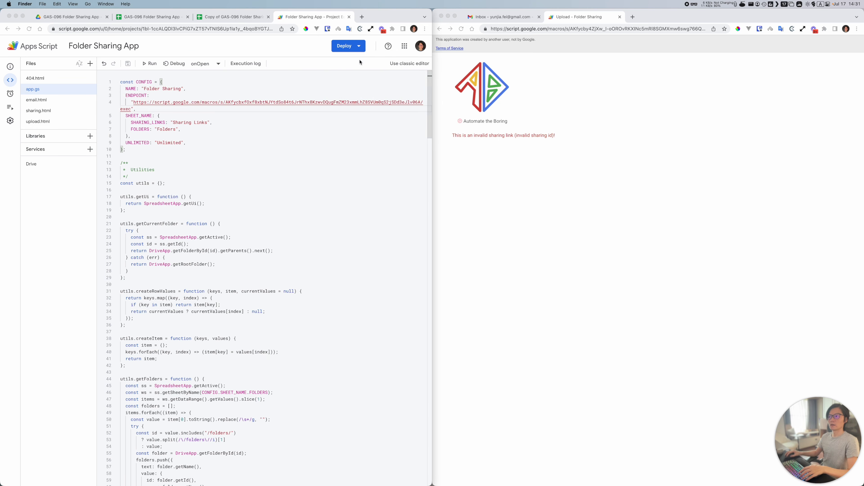
pyautogui.click(361, 64)
pyautogui.click(359, 50)
pyautogui.click(363, 79)
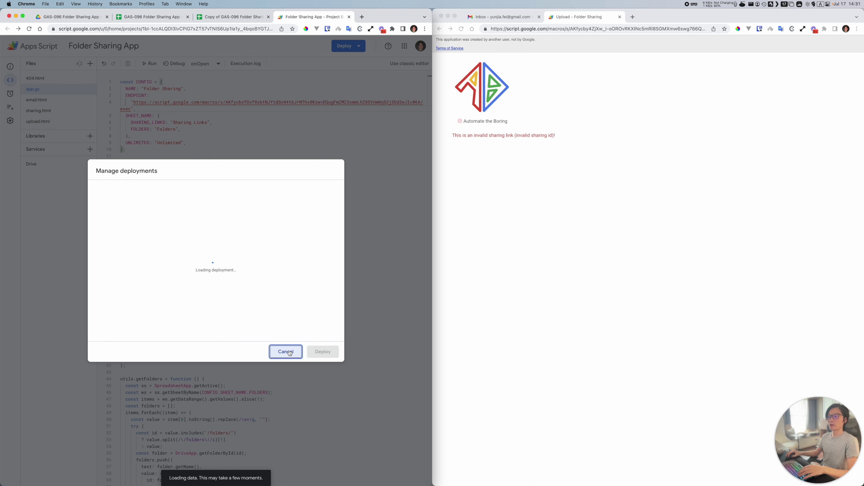
# Step: Reopen Manage deployments for the 1st release deployment
pyautogui.click(289, 352)
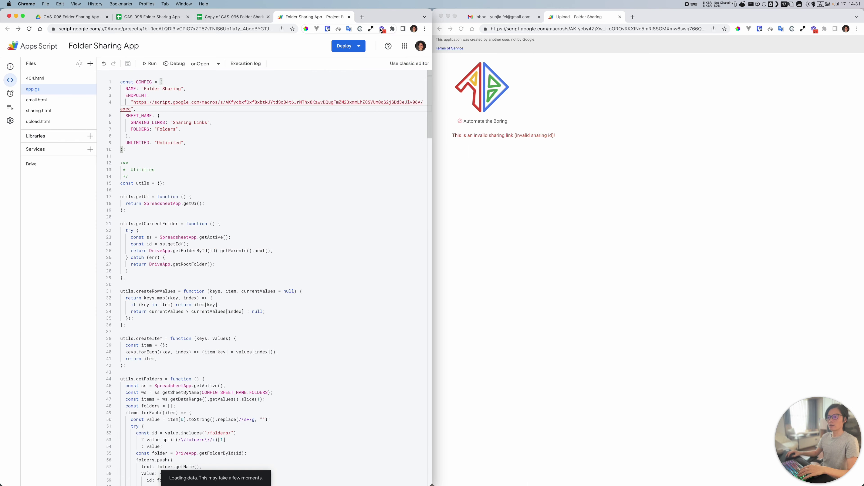
pyautogui.click(345, 46)
pyautogui.click(363, 79)
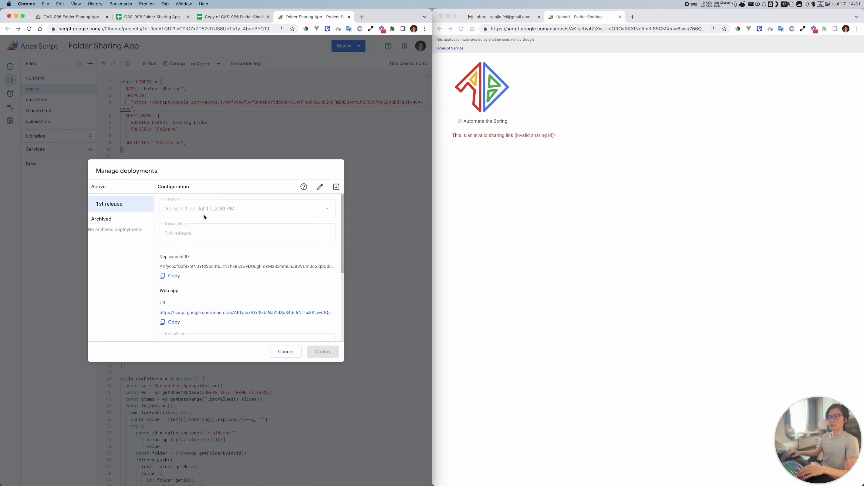
pyautogui.click(285, 351)
pyautogui.click(357, 46)
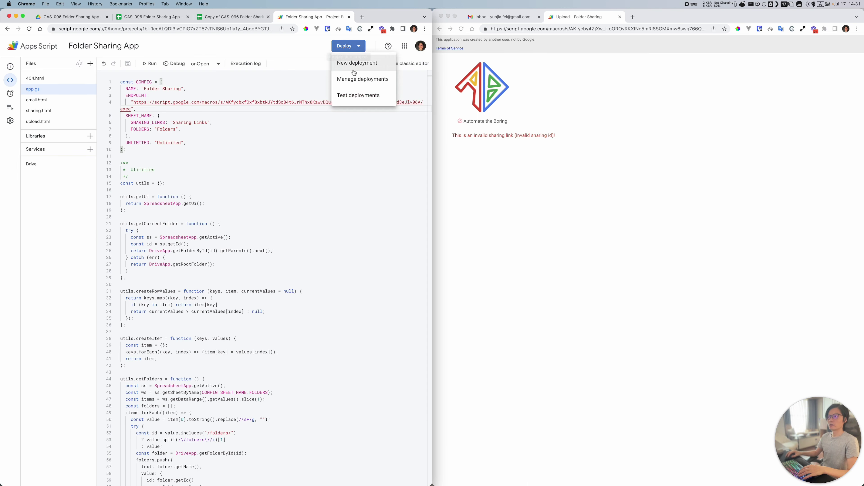
pyautogui.click(354, 79)
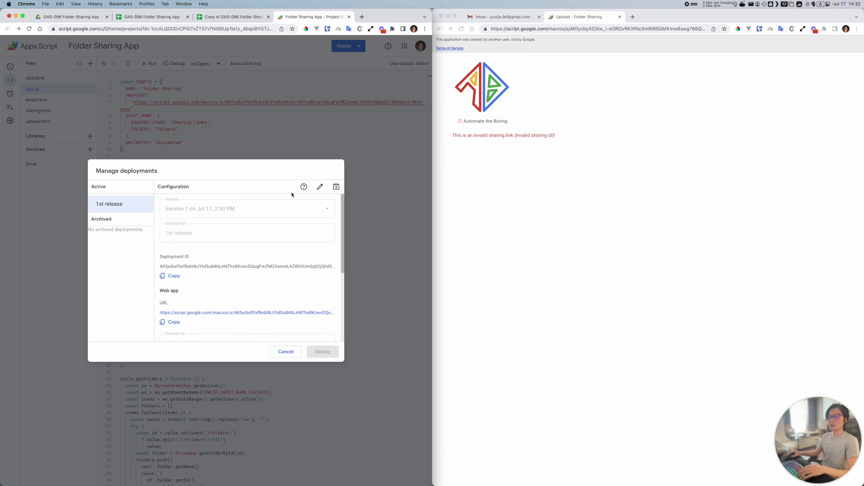
# Step: Edit the deployment to a New version described '2nd release' and deploy it
pyautogui.click(320, 187)
pyautogui.click(184, 216)
pyautogui.click(181, 229)
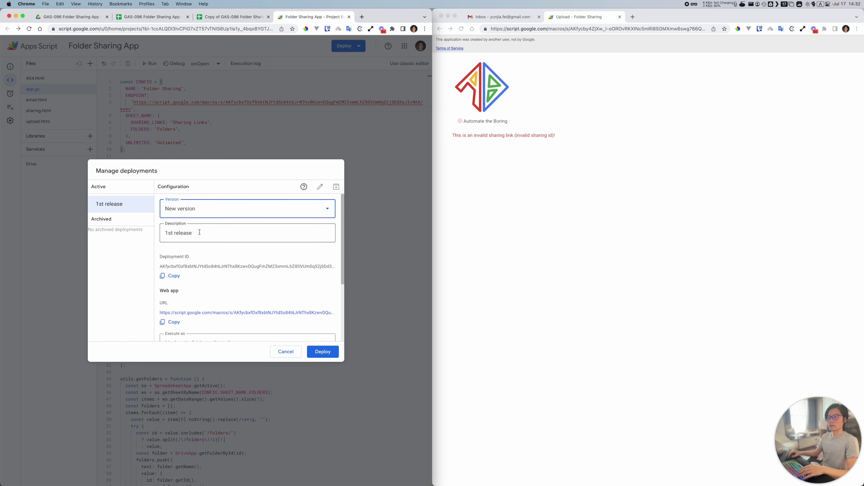
pyautogui.tripleClick(183, 233)
pyautogui.write('2')
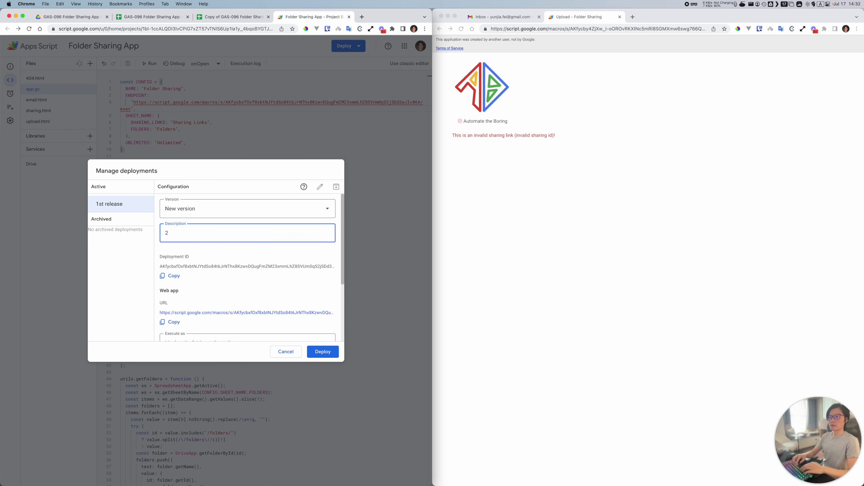
pyautogui.write('nd release')
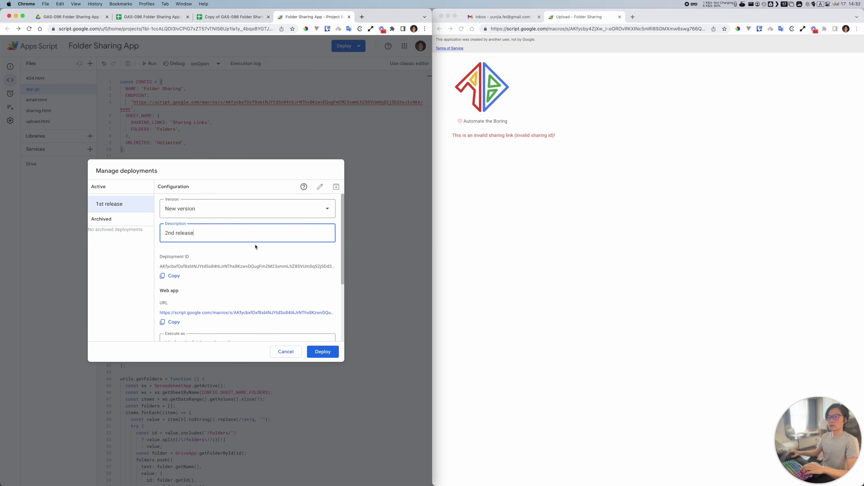
pyautogui.scroll(-3, 255, 247)
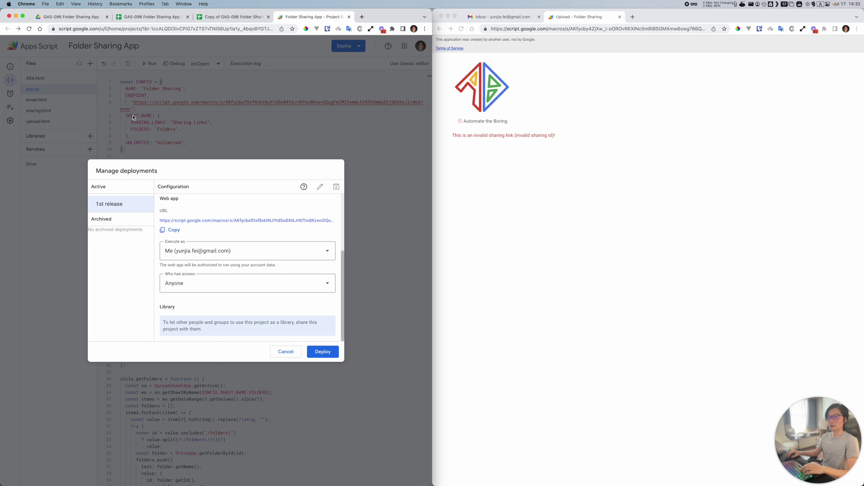
pyautogui.scroll(3, 181, 213)
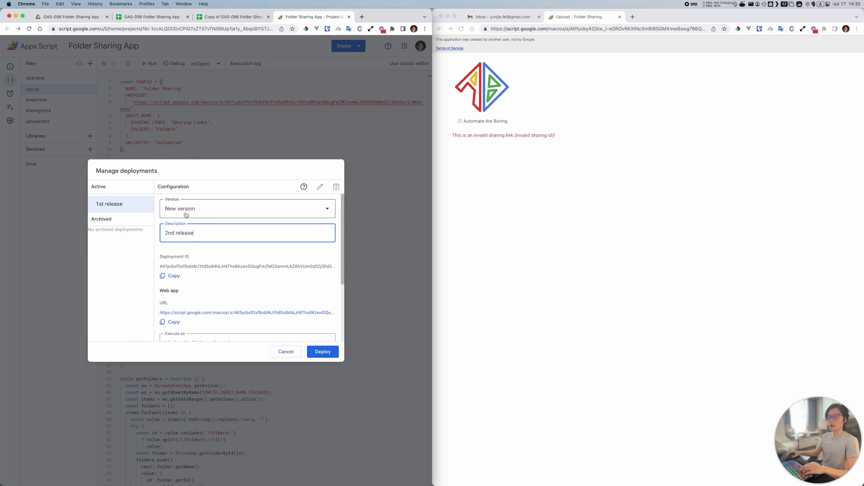
pyautogui.click(329, 352)
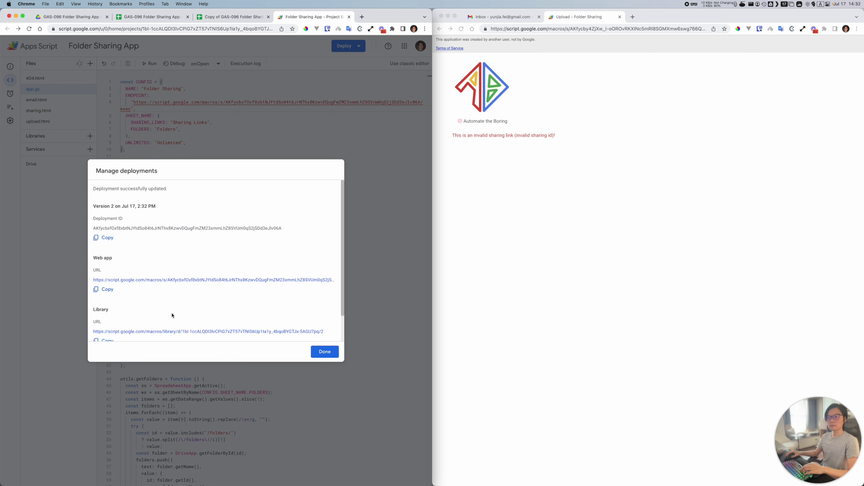
# Step: Copy the web app URL and confirm it matches the ENDPOINT in app.gs
pyautogui.scroll(-2, 171, 313)
pyautogui.click(108, 310)
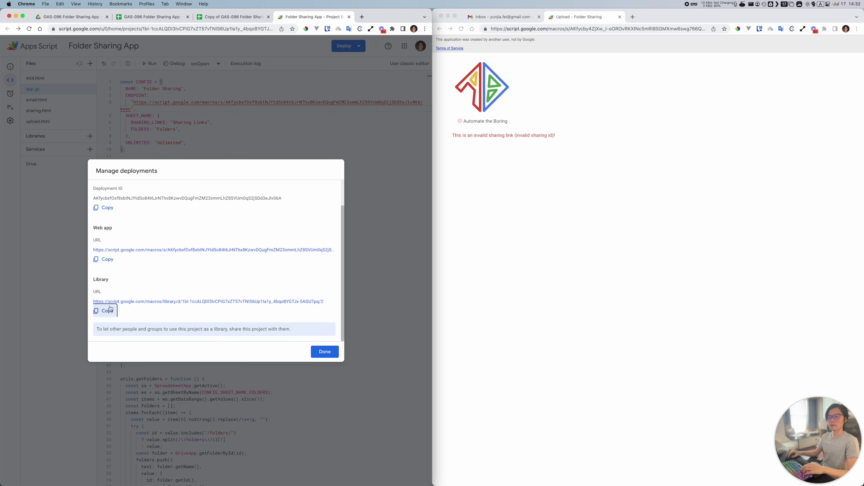
pyautogui.click(112, 262)
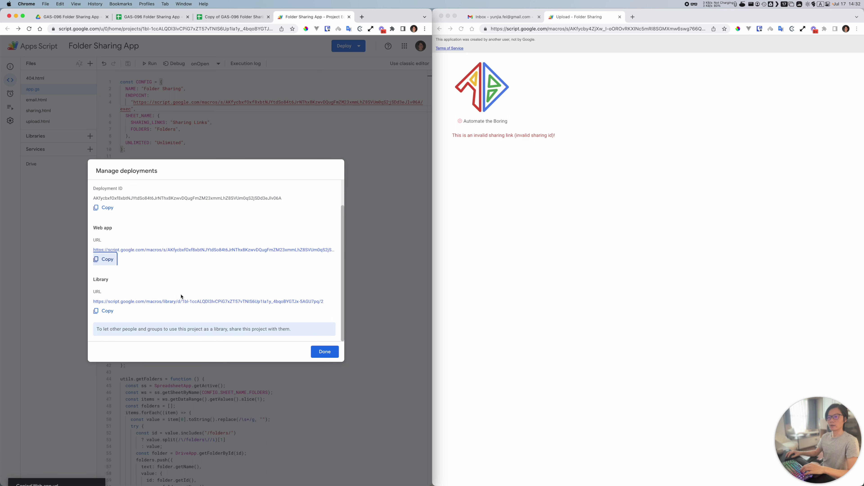
pyautogui.click(325, 352)
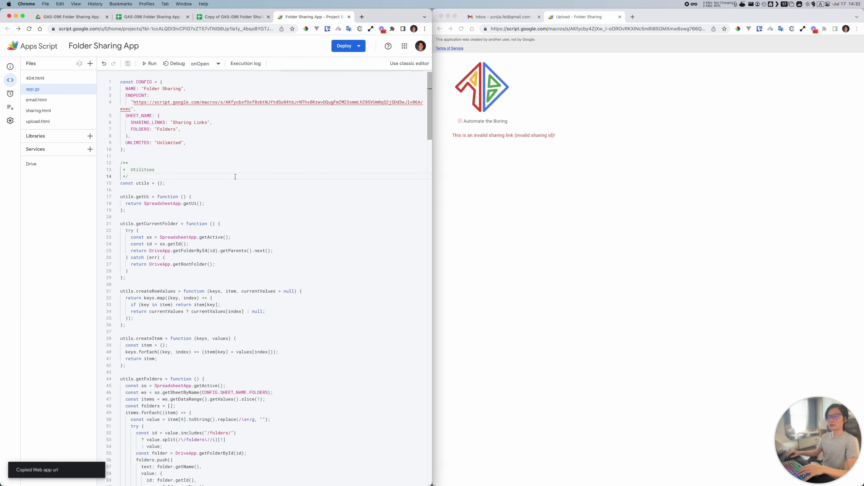
pyautogui.press('super+f')
pyautogui.press('super+v')
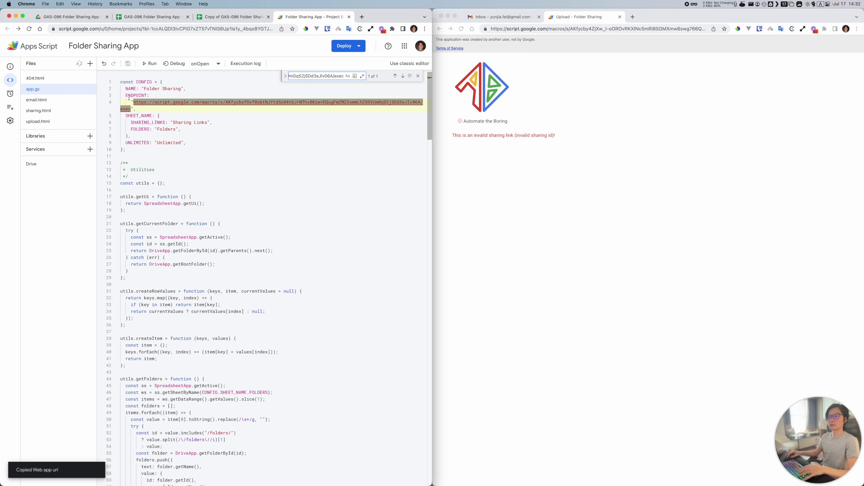
pyautogui.click(418, 75)
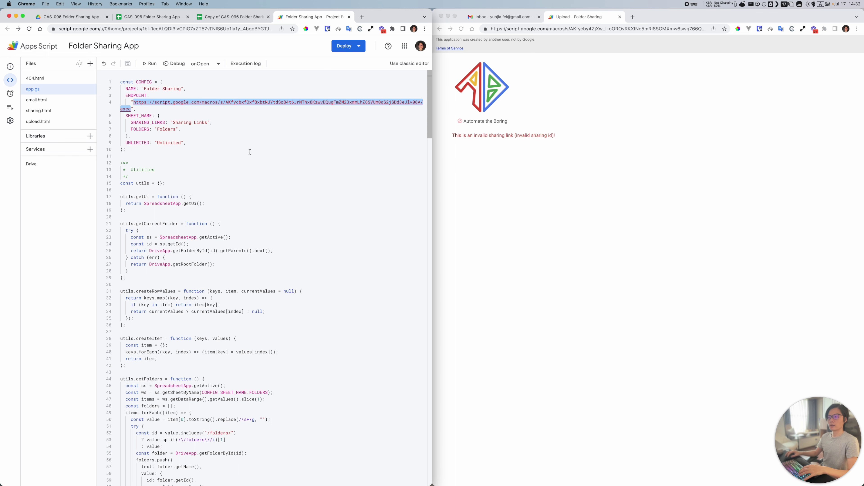
pyautogui.scroll(-10, 344, 267)
pyautogui.scroll(10, 345, 267)
pyautogui.click(228, 17)
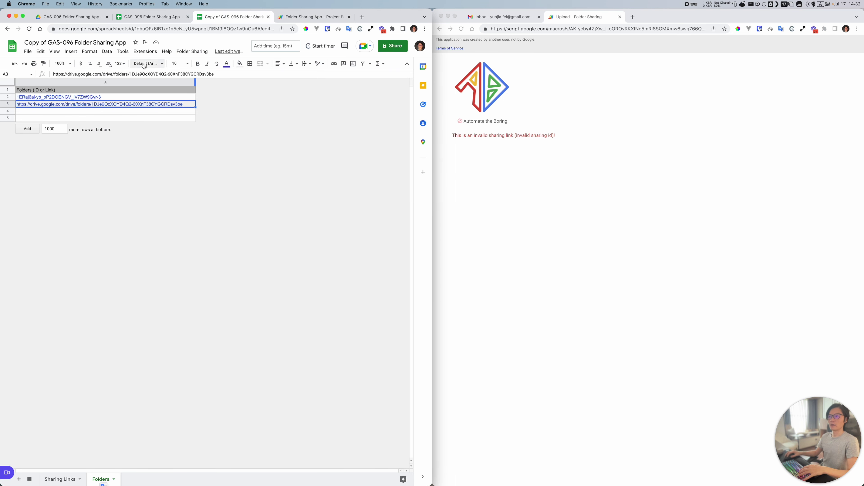
# Step: Launch the Folder Sharing form, closing the old upload page and deleting the old sharing email
pyautogui.click(187, 16)
pyautogui.click(197, 56)
pyautogui.click(205, 71)
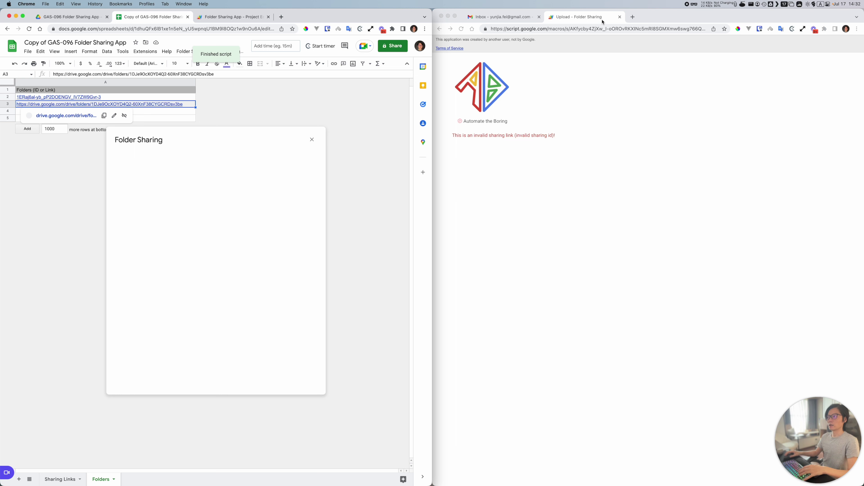
pyautogui.press('super+w')
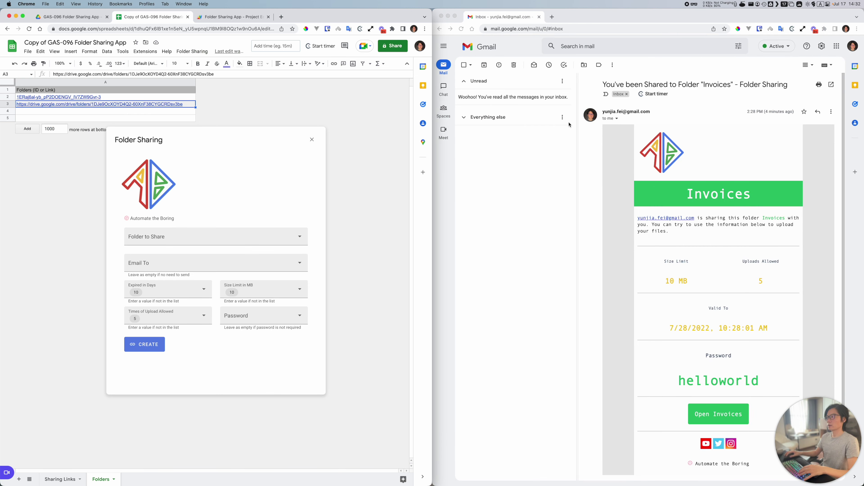
pyautogui.click(514, 65)
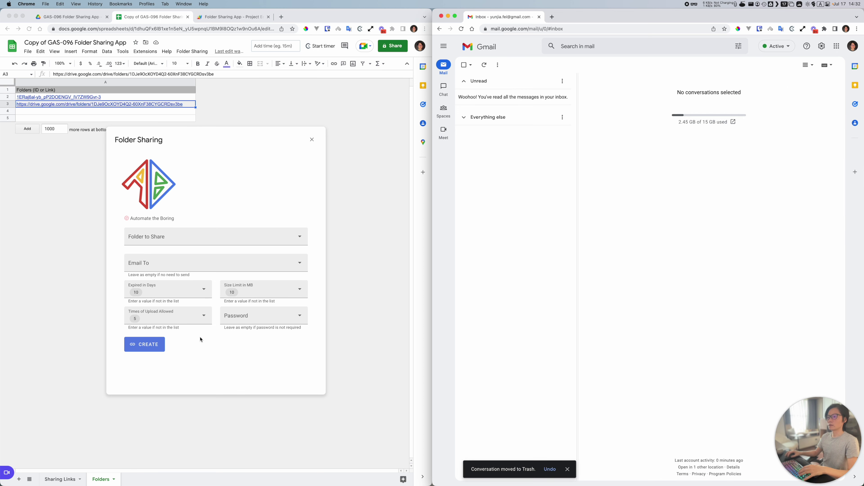
# Step: Share the Invoices folder to the recipient's e-mail with an upload password and create the link
pyautogui.click(154, 238)
pyautogui.click(150, 255)
pyautogui.click(170, 263)
pyautogui.press('Return')
pyautogui.click(239, 321)
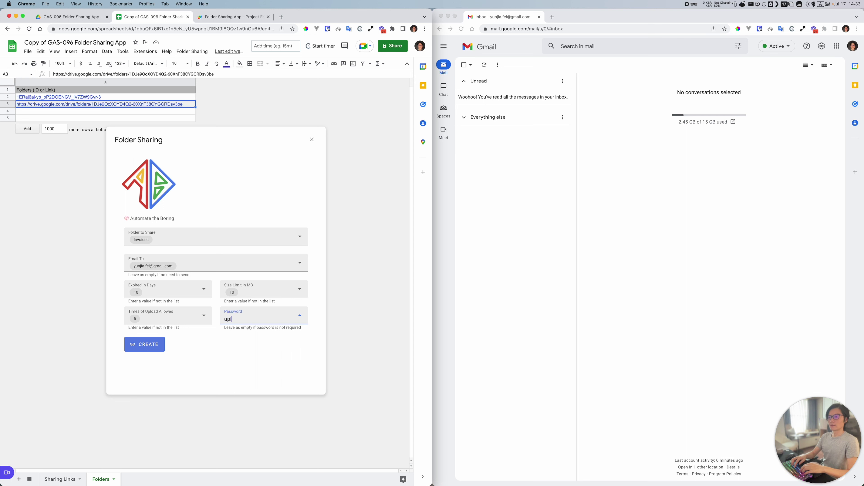
pyautogui.write('upload your invoi')
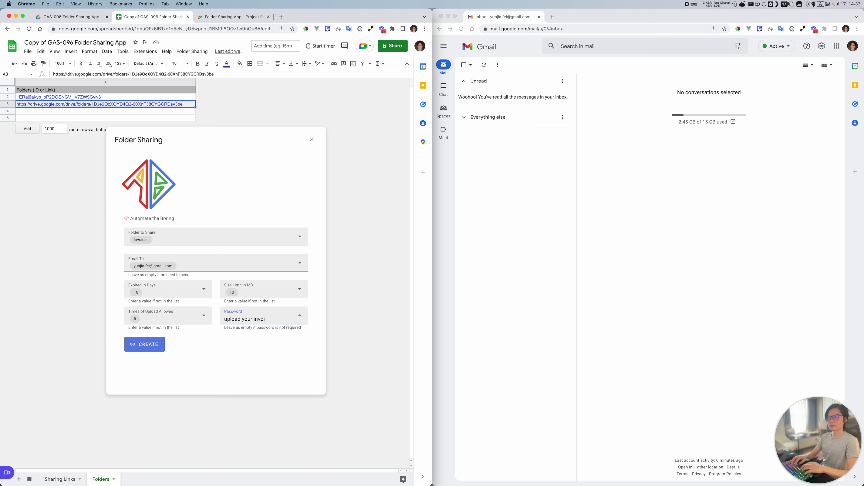
pyautogui.write('ce')
pyautogui.press('Return')
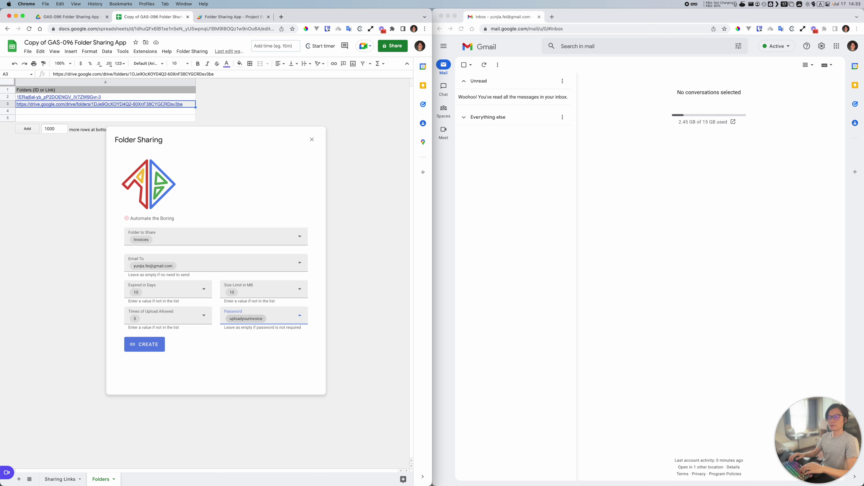
pyautogui.click(154, 345)
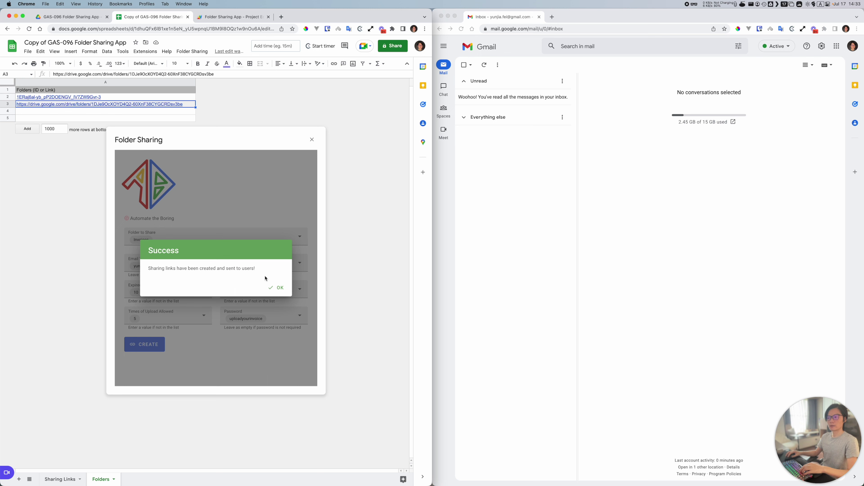
pyautogui.click(277, 288)
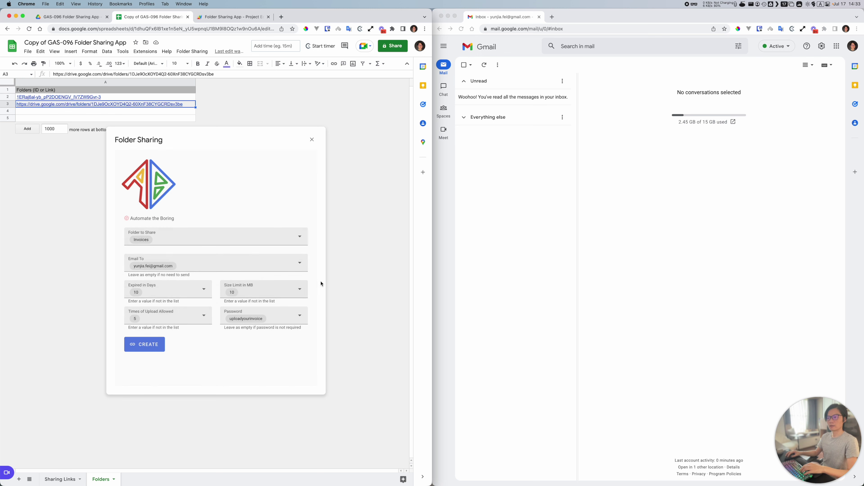
# Step: Refresh the Gmail inbox and check the new row 4 link on the Sharing Links sheet
pyautogui.click(489, 66)
pyautogui.click(484, 65)
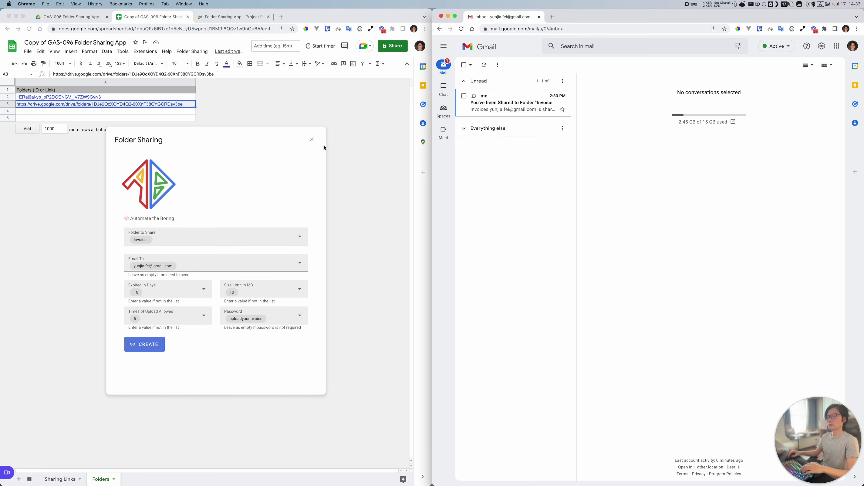
pyautogui.click(312, 140)
pyautogui.click(312, 140)
pyautogui.click(70, 480)
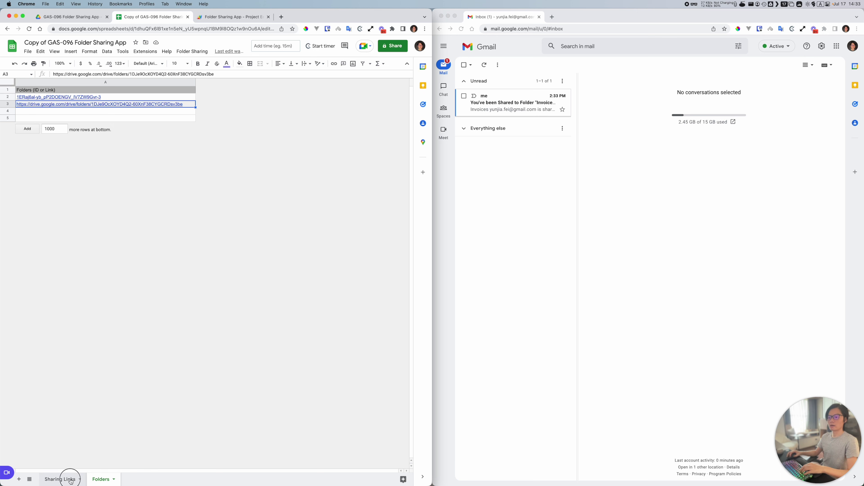
pyautogui.click(7, 111)
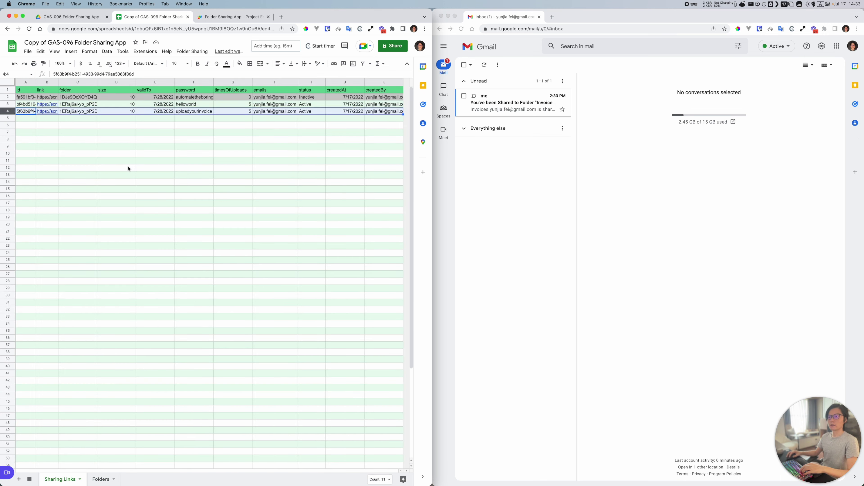
# Step: Open the new Invoices sharing email, copy its password, and follow the Open Invoices link
pyautogui.click(512, 99)
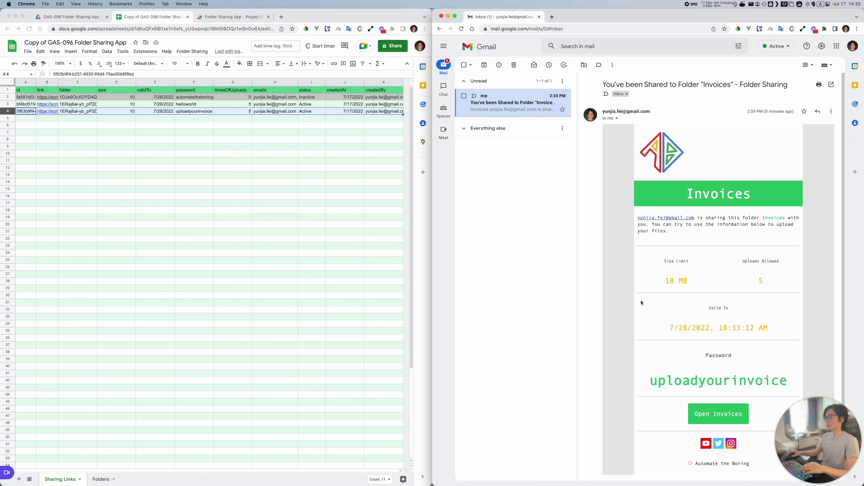
pyautogui.scroll(-2, 642, 303)
pyautogui.scroll(-1, 738, 205)
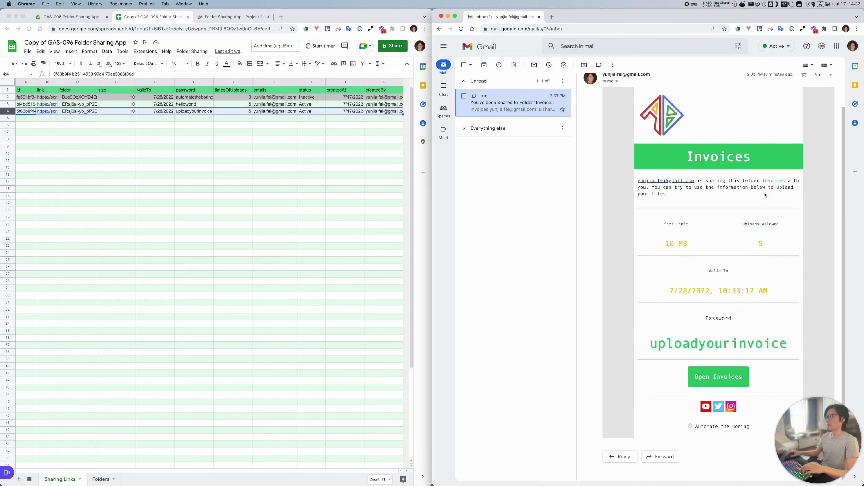
pyautogui.doubleClick(773, 181)
pyautogui.doubleClick(684, 346)
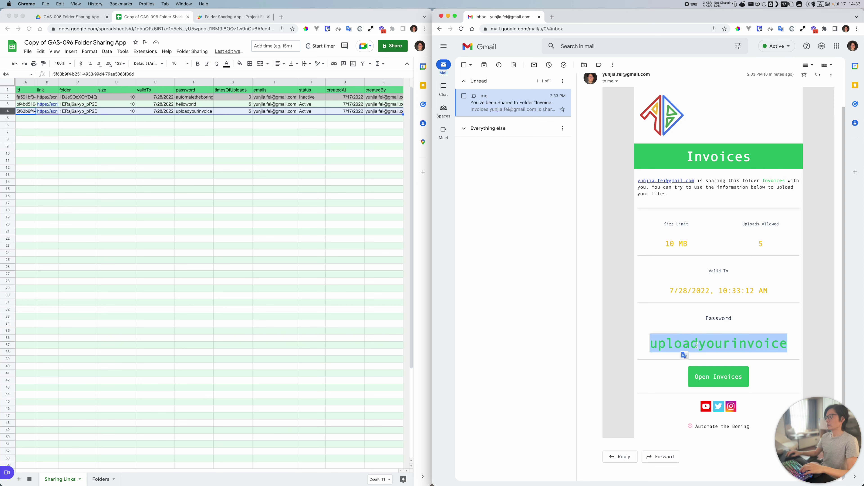
pyautogui.doubleClick(726, 346)
pyautogui.click(714, 385)
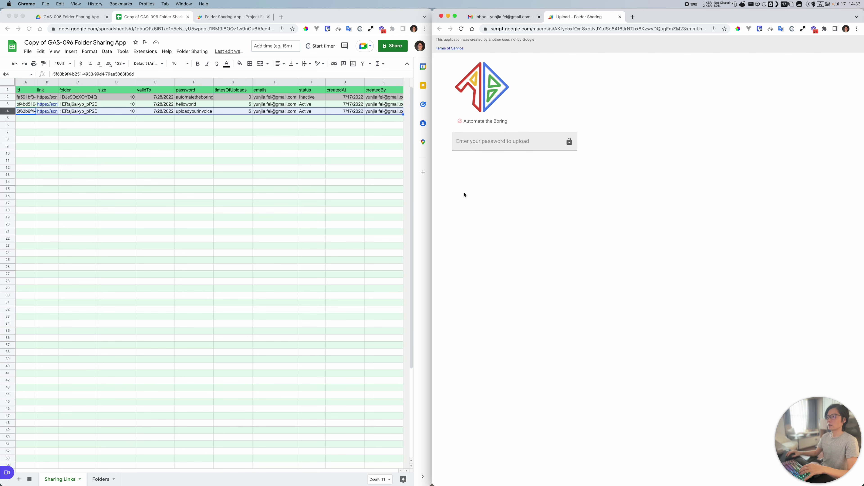
# Step: Paste the copied password to unlock the Invoices upload page (10 MB, 5 uploads left)
pyautogui.click(474, 147)
pyautogui.press('super+v')
pyautogui.press('Return')
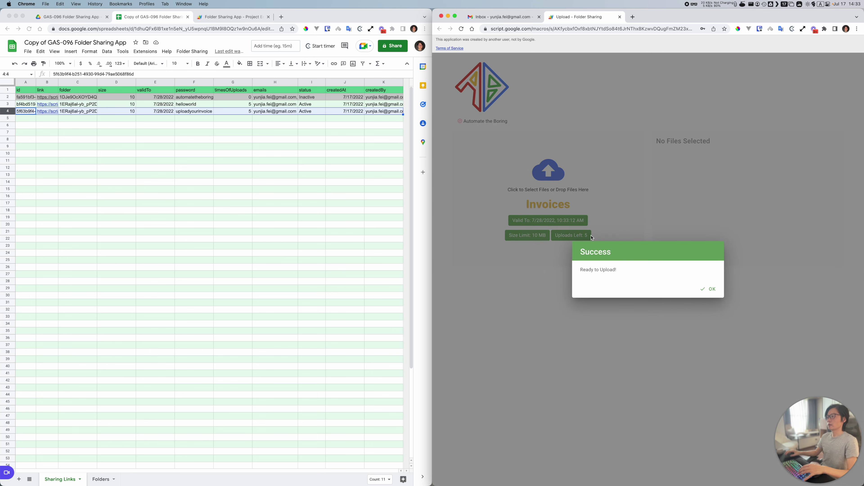
pyautogui.click(708, 289)
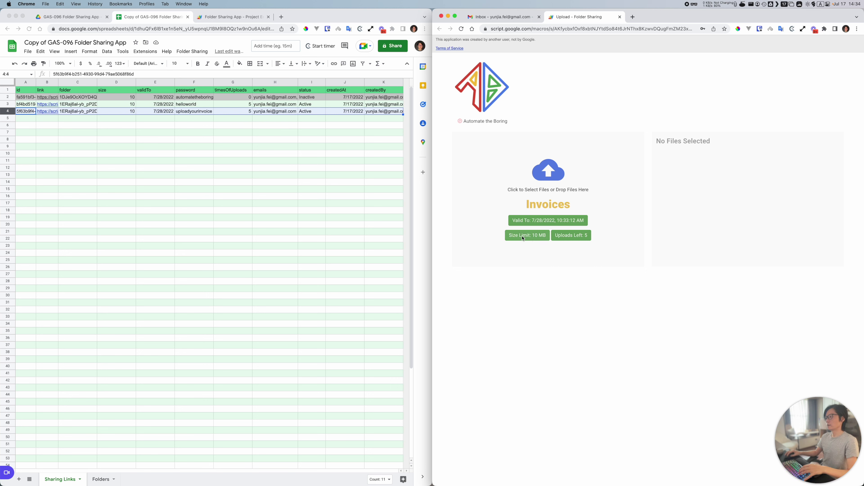
# Step: Try uploading the two .mp4 videos (18.52 MB, over the 10 MB limit), then reload the page
pyautogui.click(530, 184)
pyautogui.click(591, 156)
pyautogui.keyDown('shift'); pyautogui.click(591, 163); pyautogui.keyUp('shift')
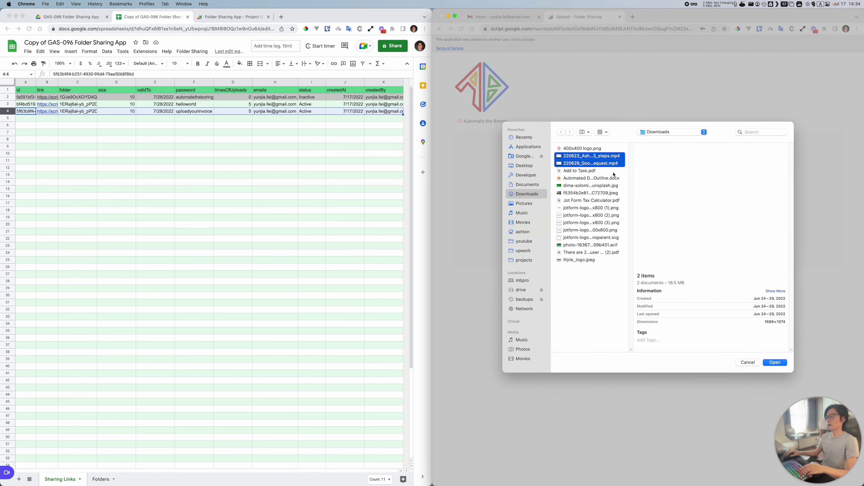
pyautogui.click(775, 362)
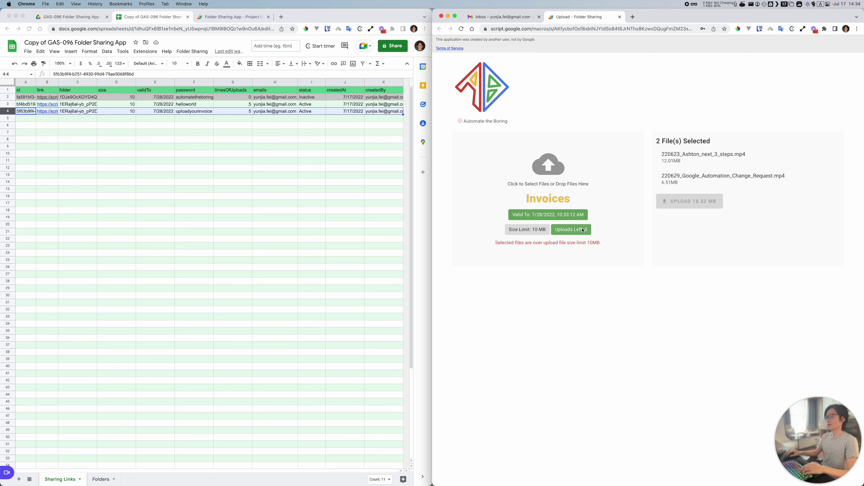
pyautogui.click(461, 29)
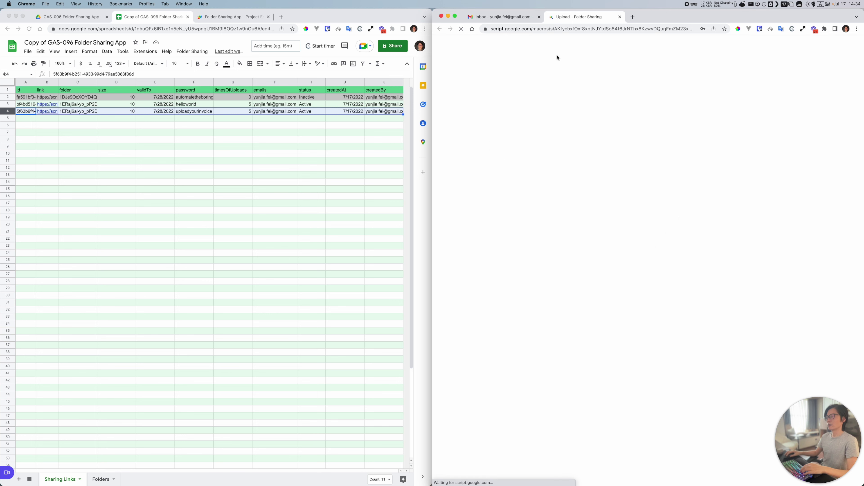
# Step: Unlock the upload page with the upload password and dismiss the ready-to-upload confirmation
pyautogui.click(502, 139)
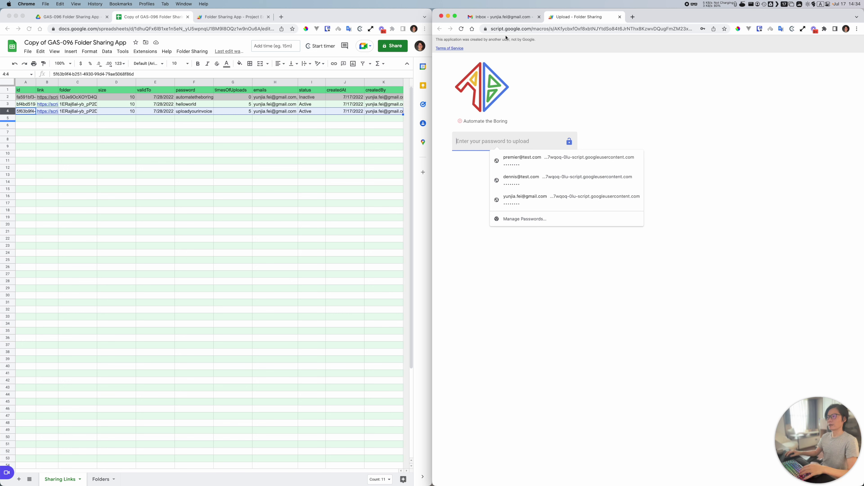
pyautogui.write('uploadyourinvoice')
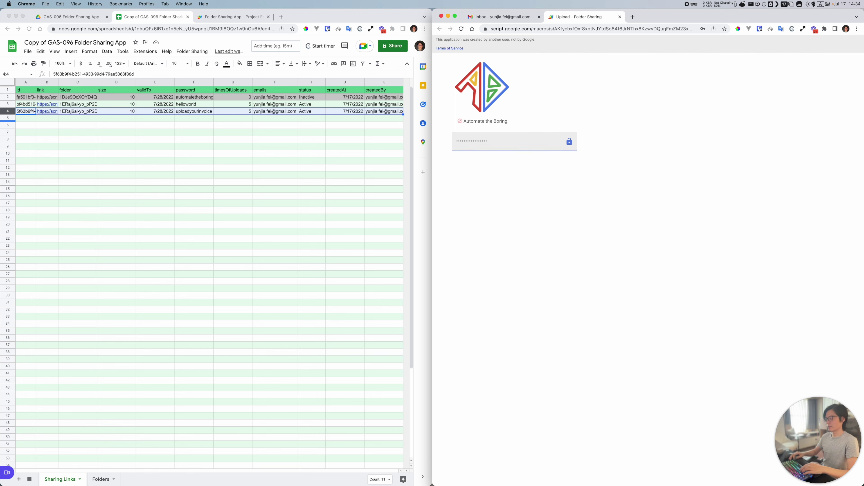
pyautogui.press('Return')
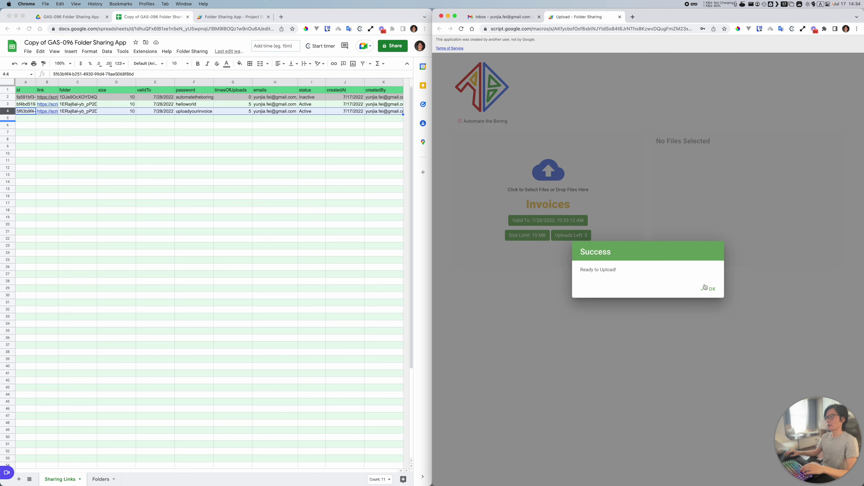
pyautogui.click(705, 288)
pyautogui.click(553, 191)
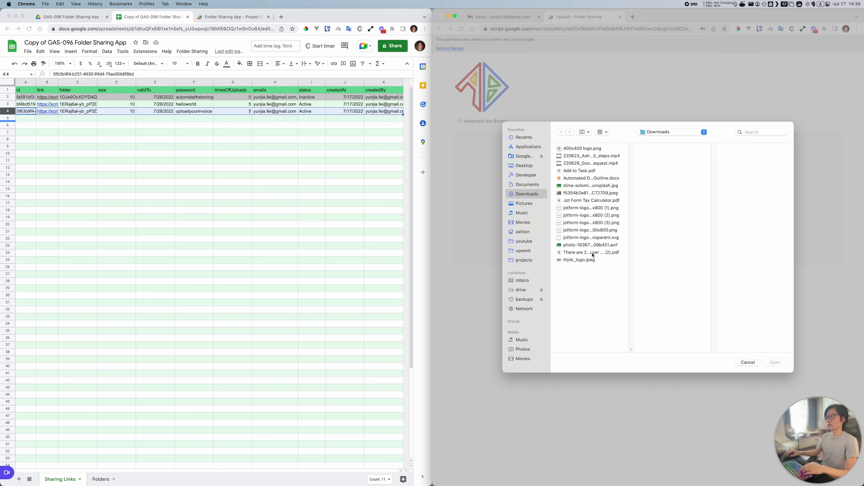
pyautogui.click(594, 246)
pyautogui.click(773, 362)
pyautogui.click(669, 180)
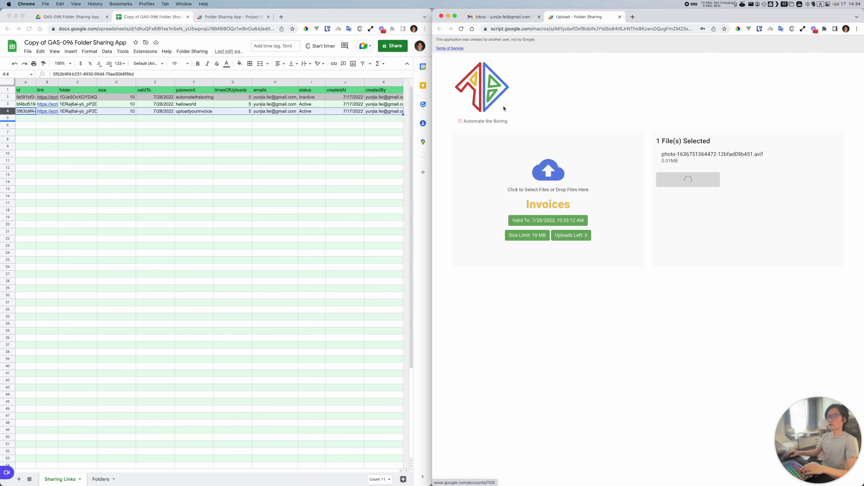
pyautogui.click(74, 19)
# Step: Open the Invoices folder in Drive and acknowledge the upload Success message
pyautogui.click(74, 18)
pyautogui.doubleClick(133, 100)
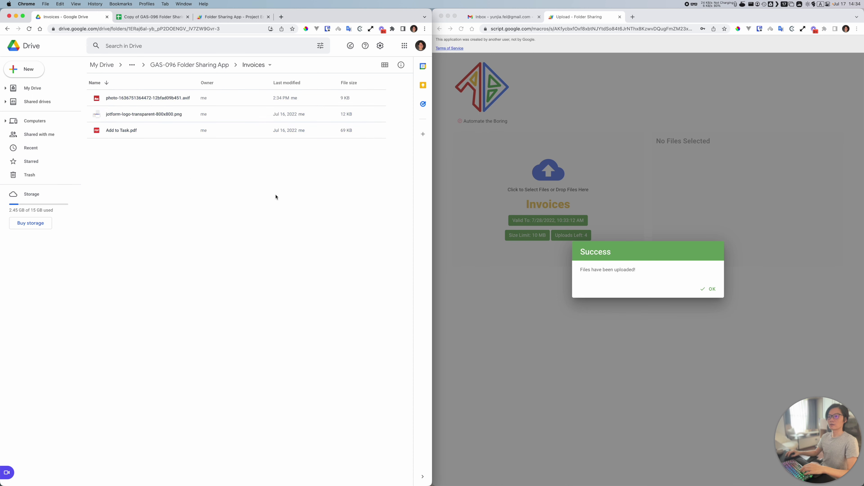
pyautogui.press('super+grave')
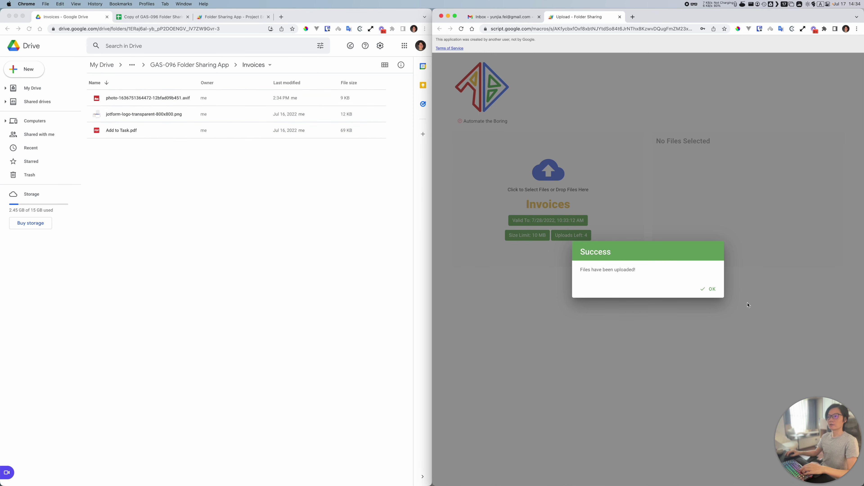
pyautogui.click(710, 288)
# Step: Preview the uploaded .avif photo in Invoices to confirm it arrived, then close it
pyautogui.click(164, 189)
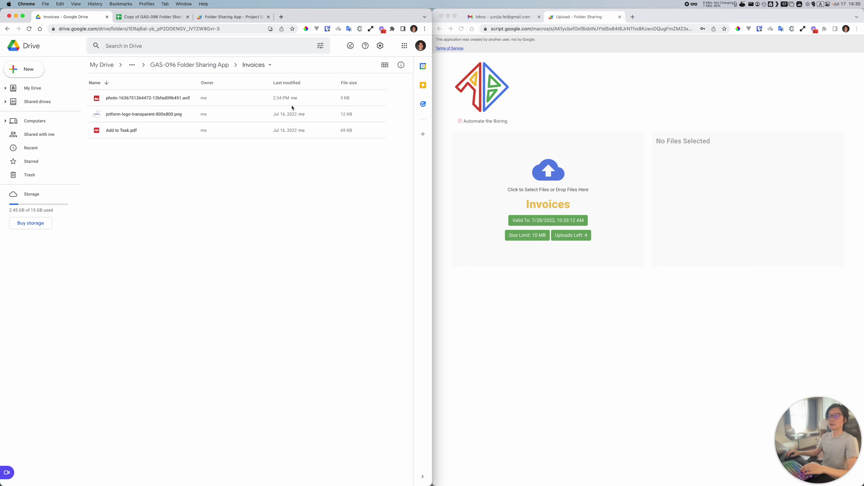
pyautogui.click(336, 102)
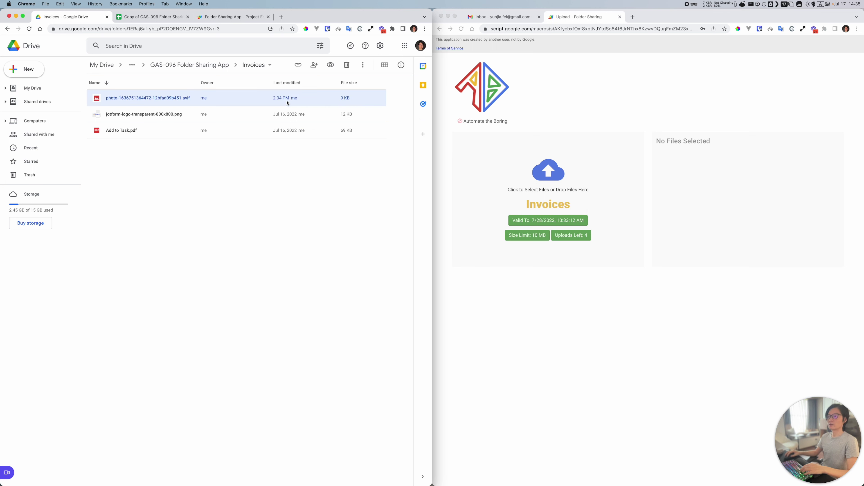
pyautogui.doubleClick(143, 102)
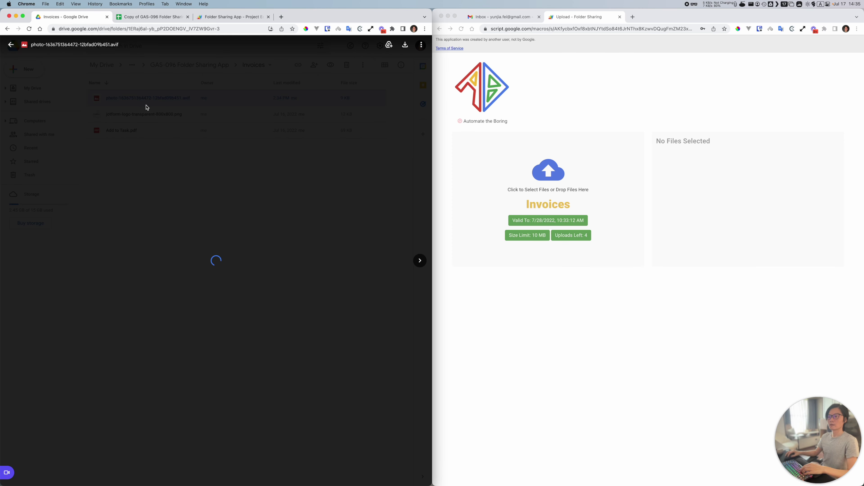
pyautogui.click(371, 121)
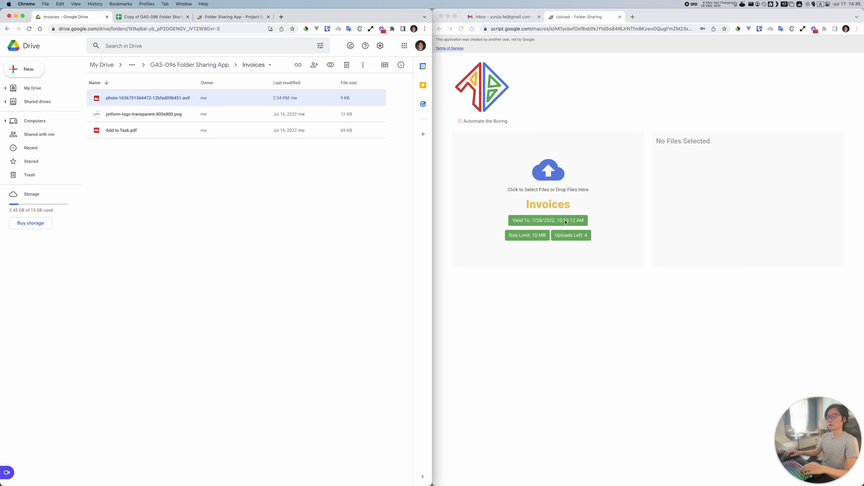
pyautogui.click(560, 187)
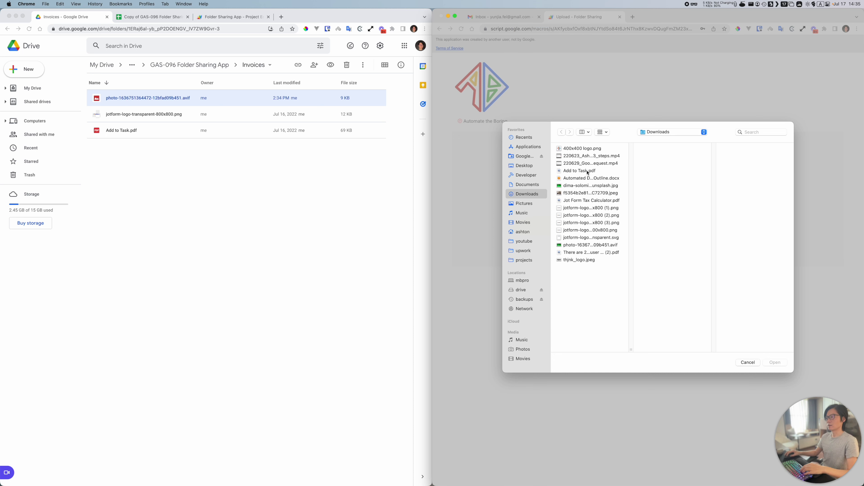
# Step: Pick 400x400 logo.png for upload and trash the three existing files in Invoices
pyautogui.click(583, 149)
pyautogui.click(776, 362)
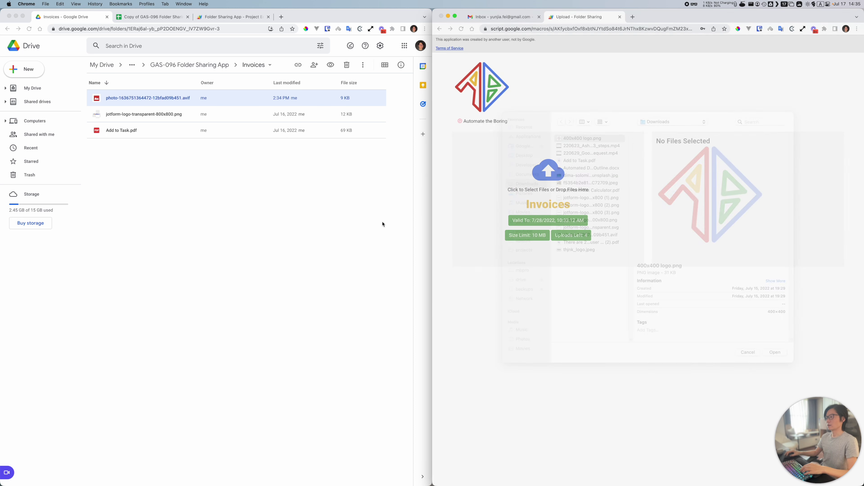
pyautogui.click(184, 158)
pyautogui.moveTo(151, 180); pyautogui.dragTo(149, 91)
pyautogui.click(347, 65)
pyautogui.click(240, 275)
# Step: Upload the logo into Invoices, leaving 3 uploads, and preview it in Drive
pyautogui.click(693, 183)
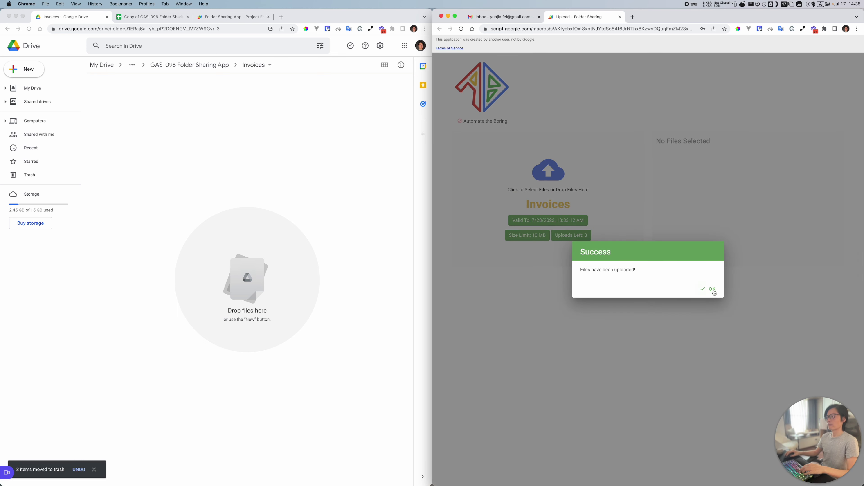
pyautogui.click(712, 290)
pyautogui.click(264, 182)
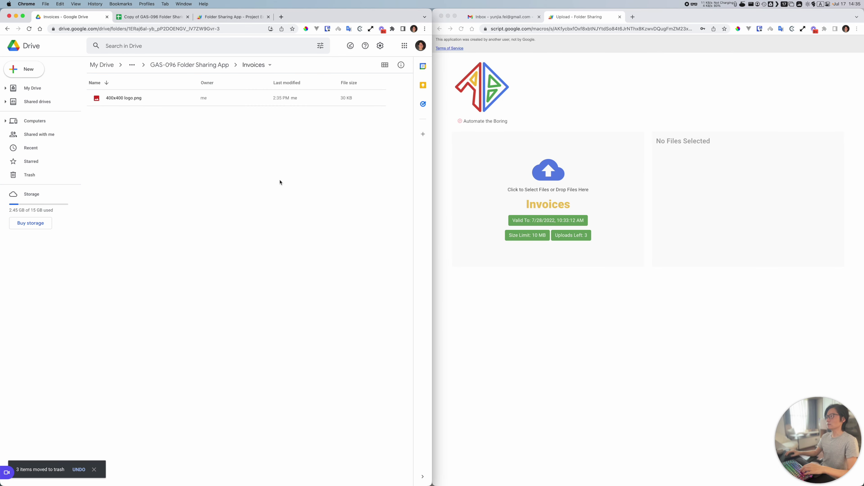
pyautogui.click(132, 105)
pyautogui.doubleClick(135, 101)
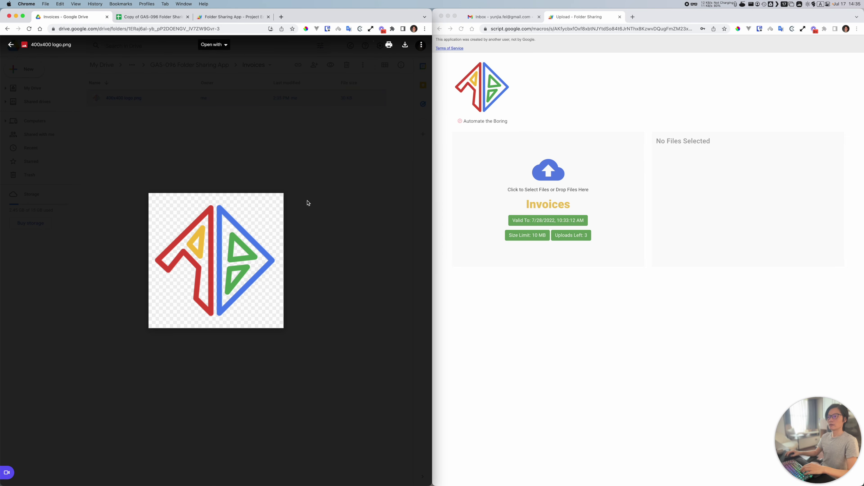
pyautogui.click(371, 118)
# Step: Switch through the browser tabs back to the Apps Script project
pyautogui.click(656, 278)
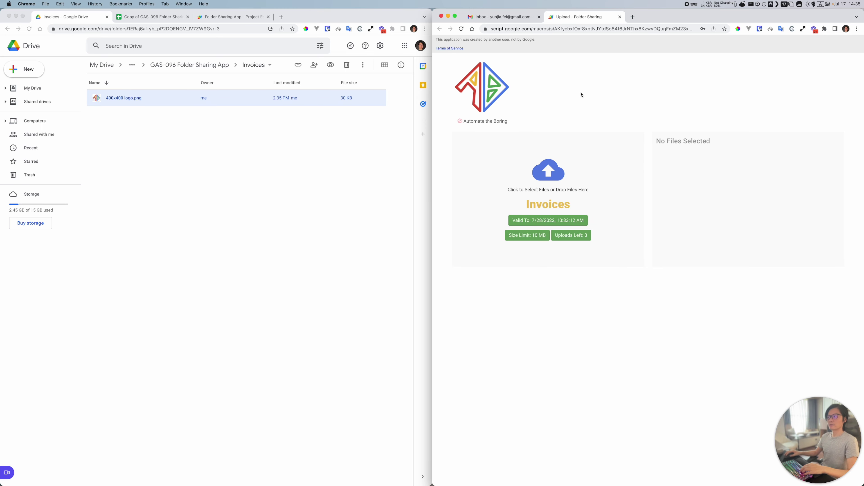
pyautogui.click(149, 16)
pyautogui.click(232, 17)
pyautogui.click(142, 19)
pyautogui.click(231, 16)
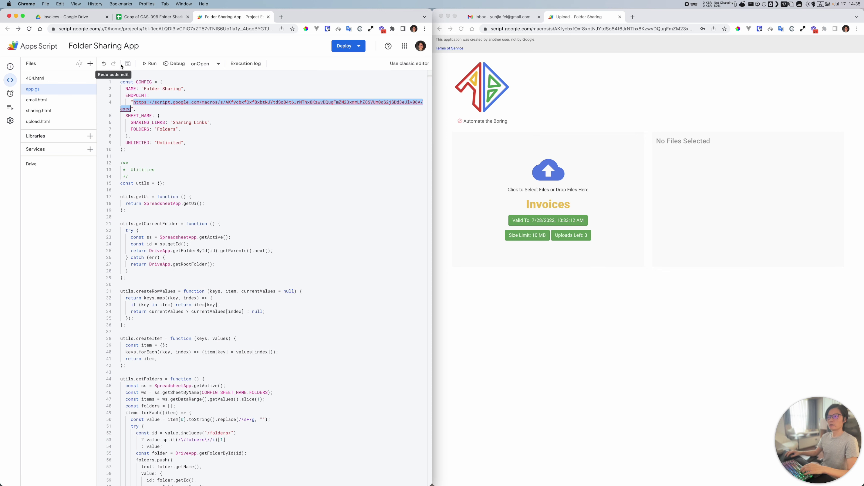
# Step: Review the 2nd release in Manage deployments, cancel unchanged, and return to Sharing Links
pyautogui.click(359, 47)
pyautogui.click(368, 79)
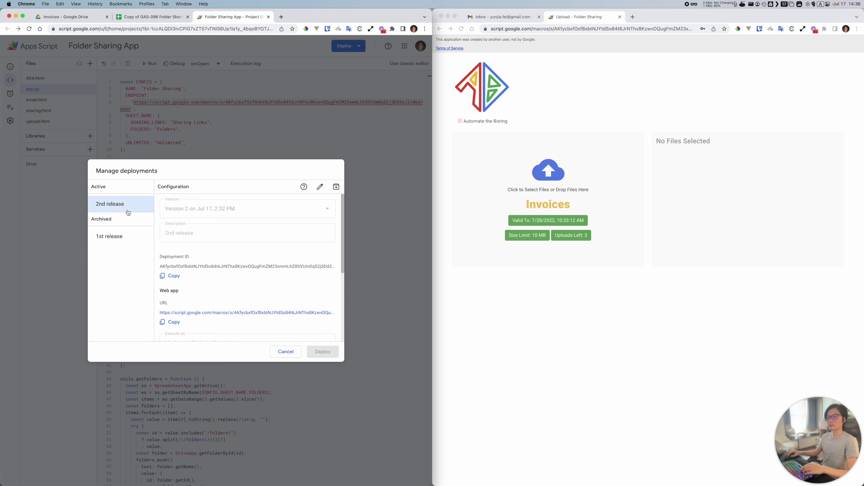
pyautogui.click(285, 351)
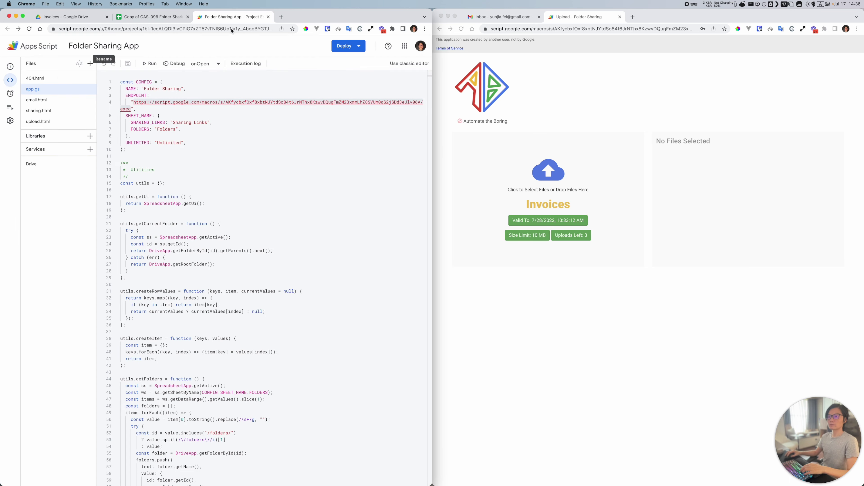
pyautogui.click(152, 17)
pyautogui.click(157, 126)
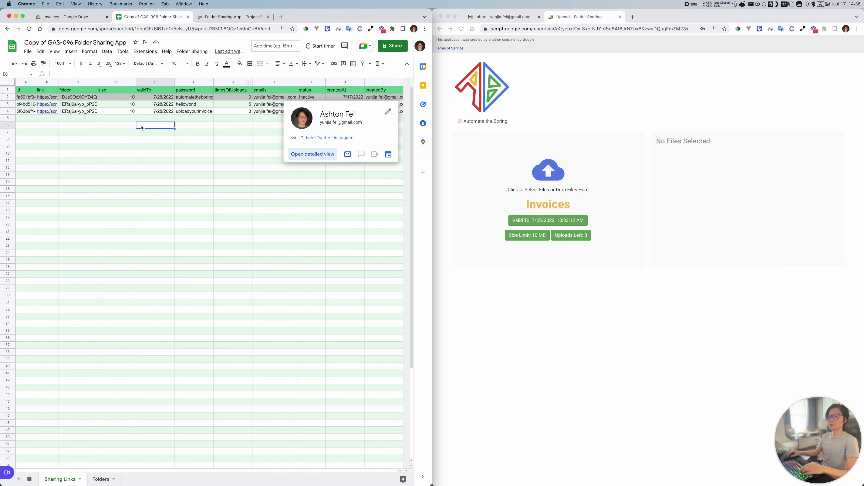
pyautogui.click(61, 119)
pyautogui.moveTo(7, 111); pyautogui.dragTo(14, 98)
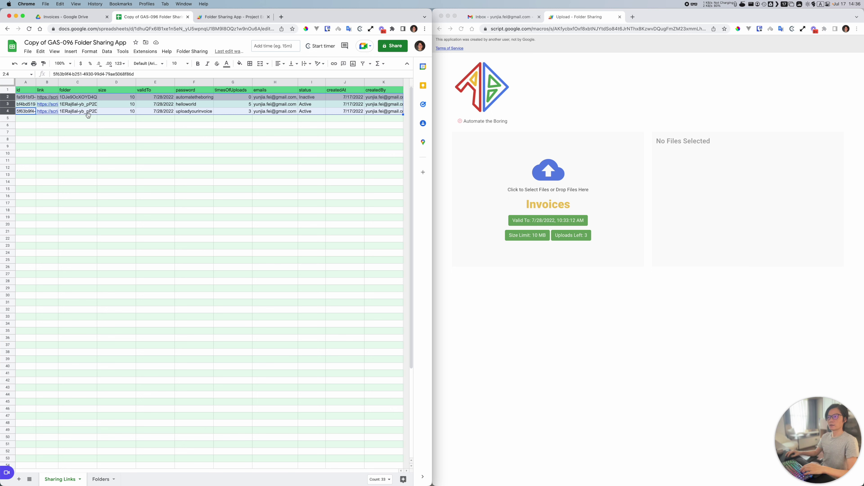
pyautogui.click(313, 98)
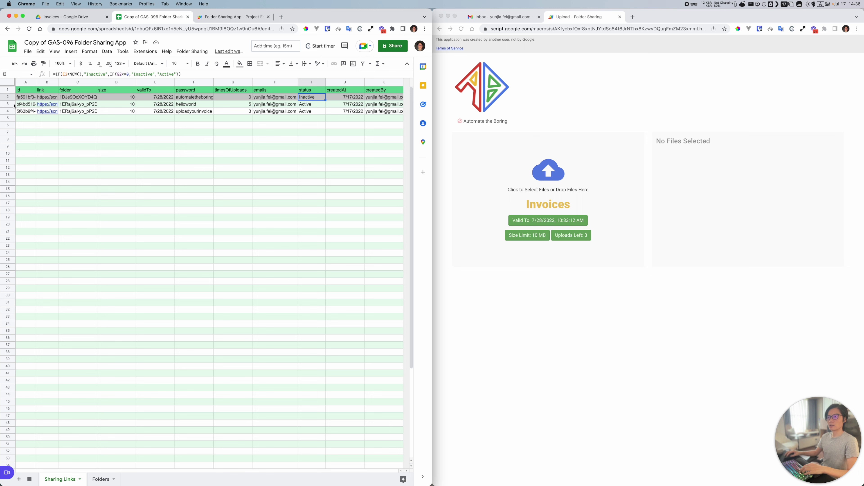
pyautogui.click(8, 97)
pyautogui.rightClick(8, 98)
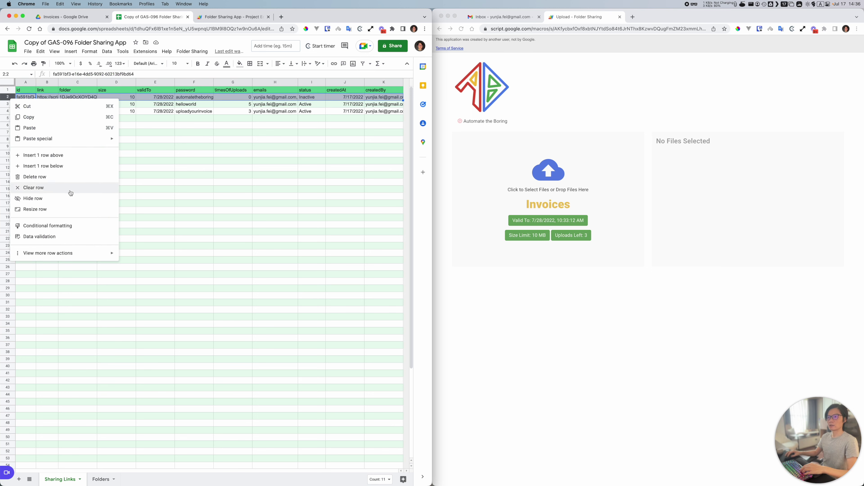
pyautogui.click(345, 160)
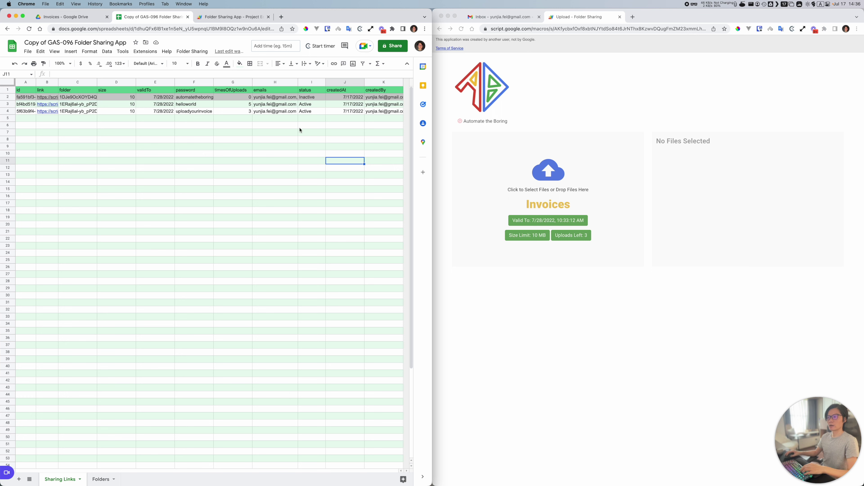
pyautogui.moveTo(8, 98); pyautogui.dragTo(7, 112)
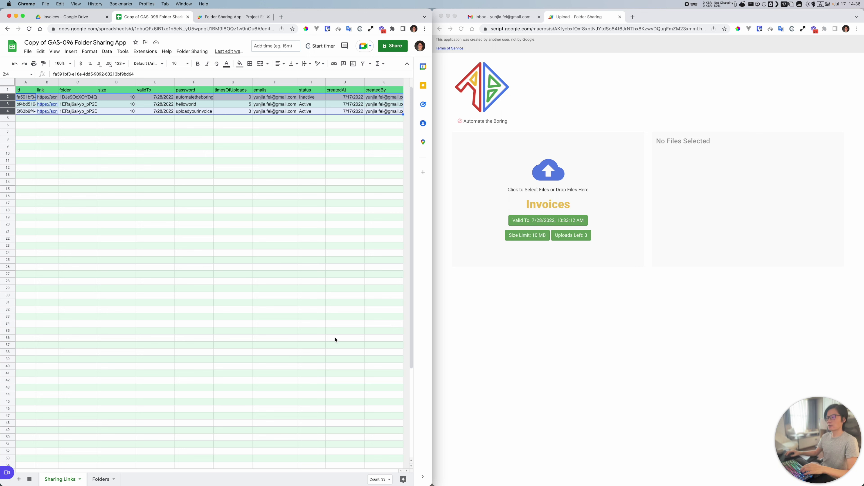
pyautogui.click(538, 346)
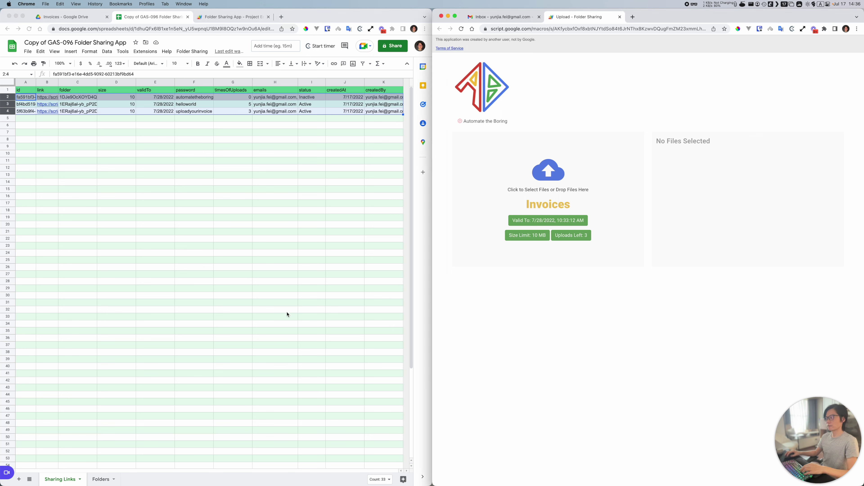